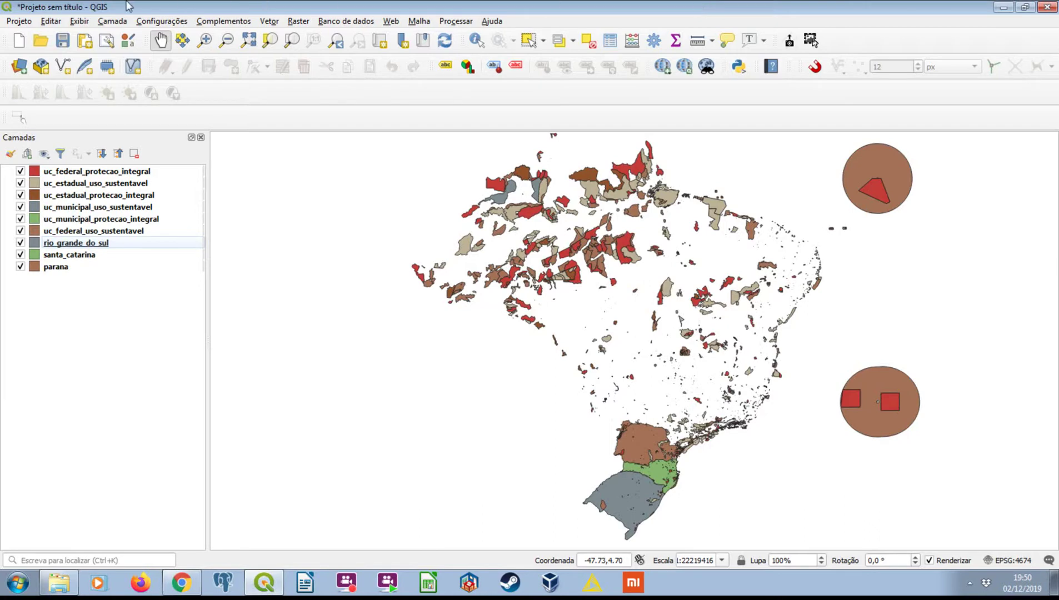
pyautogui.click(103, 171)
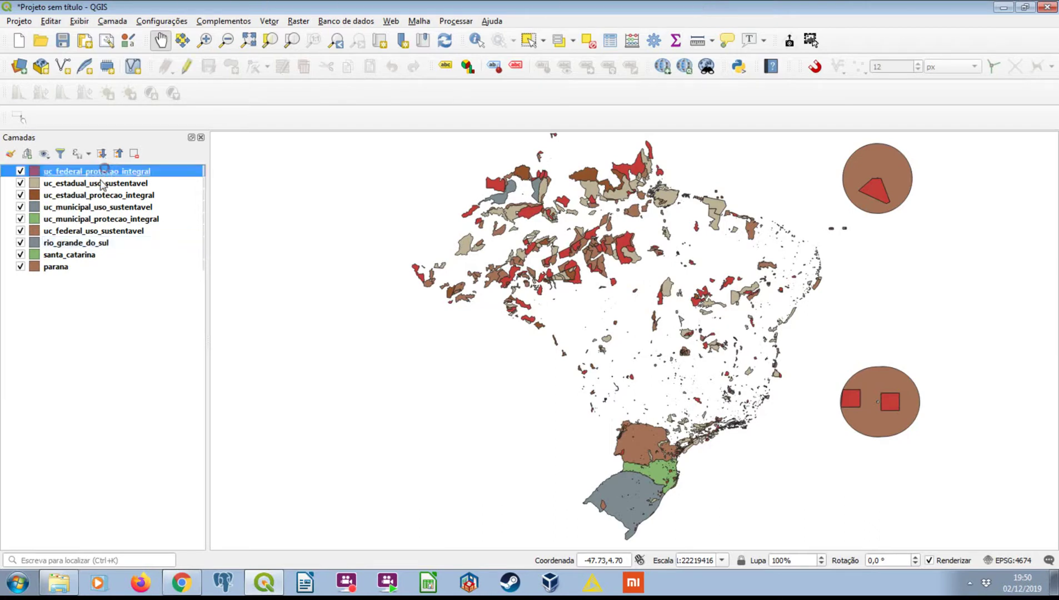
pyautogui.click(97, 207)
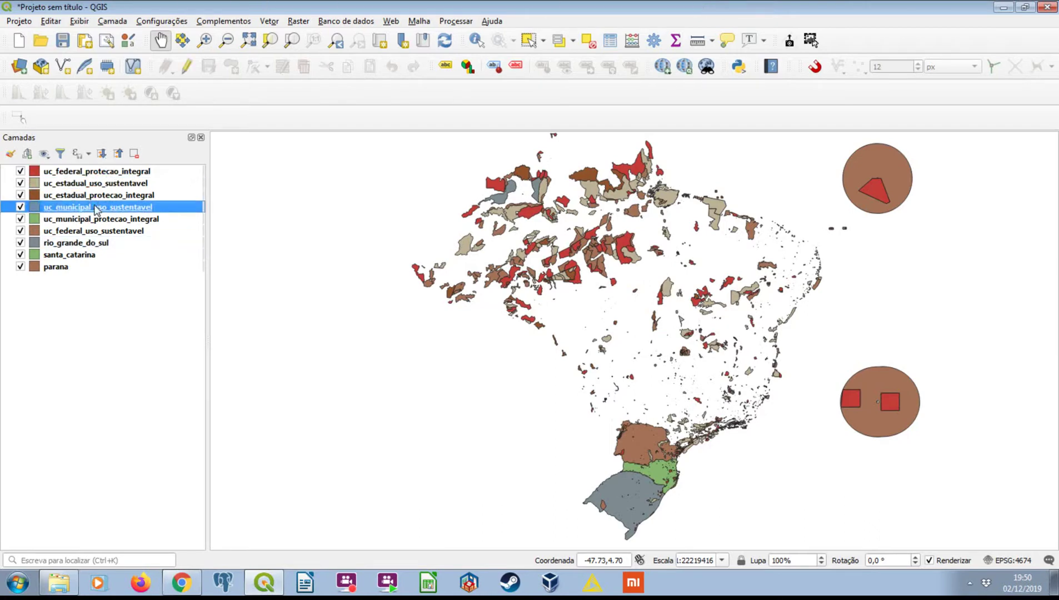
pyautogui.click(197, 580)
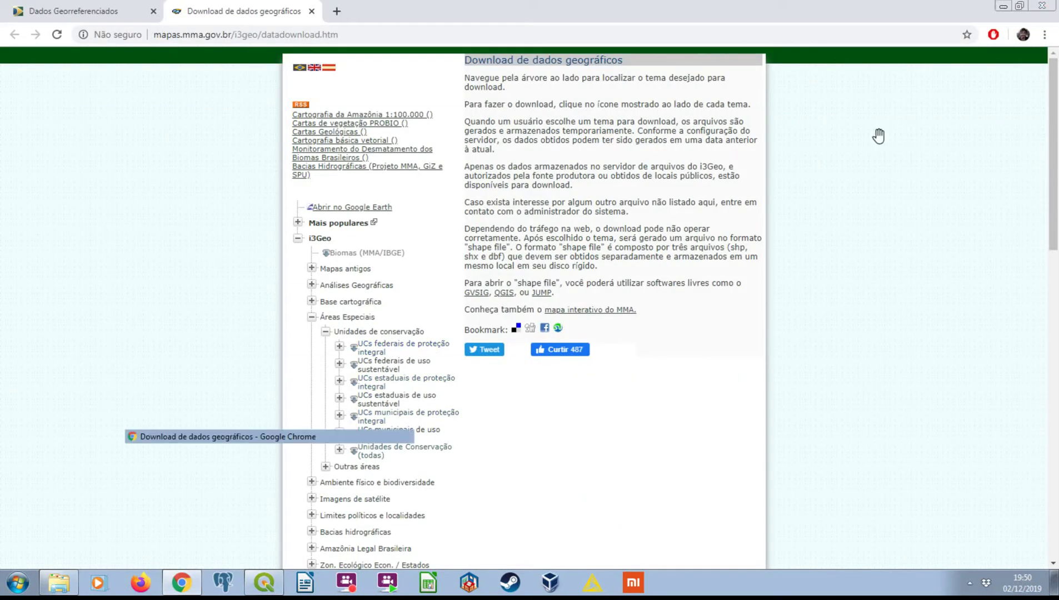
pyautogui.hotkey('alt', 'Tab')
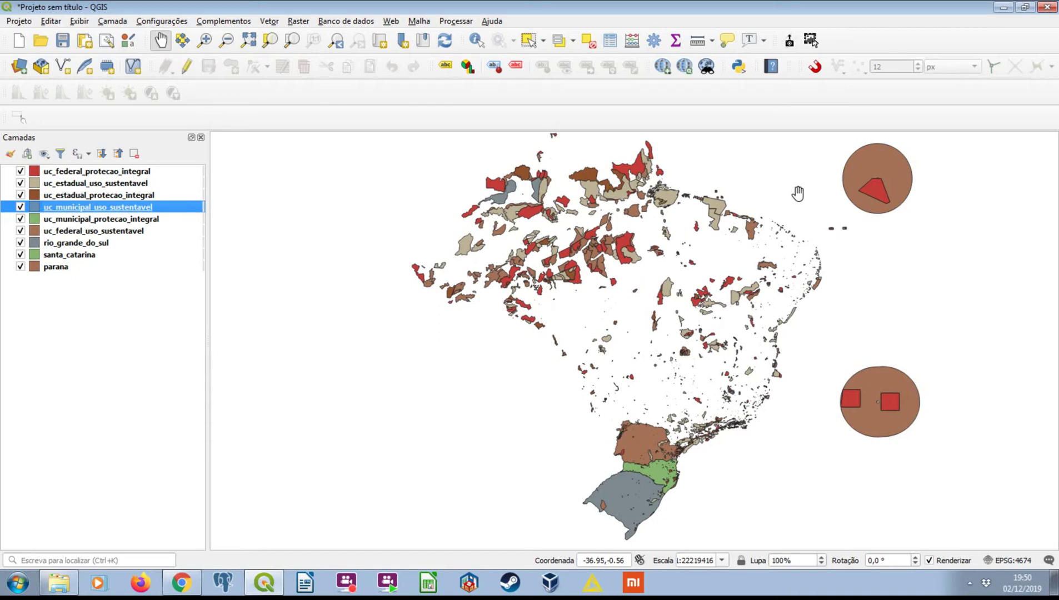
# Hide every layer, and make only rio_grande_do_sul, santa_catarina and parana visible again
pyautogui.click(44, 153)
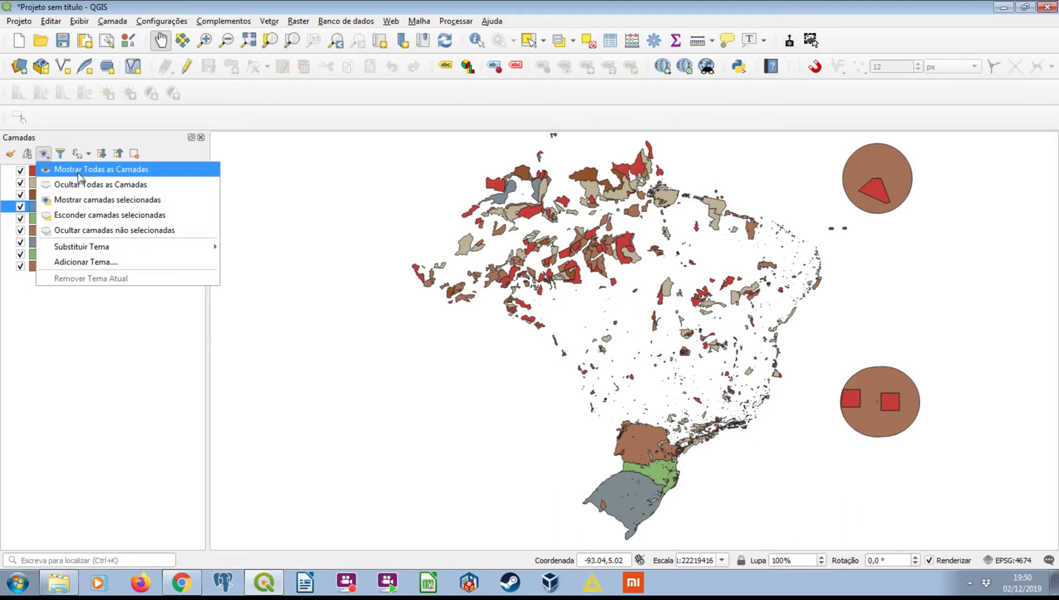
pyautogui.click(80, 184)
pyautogui.click(20, 242)
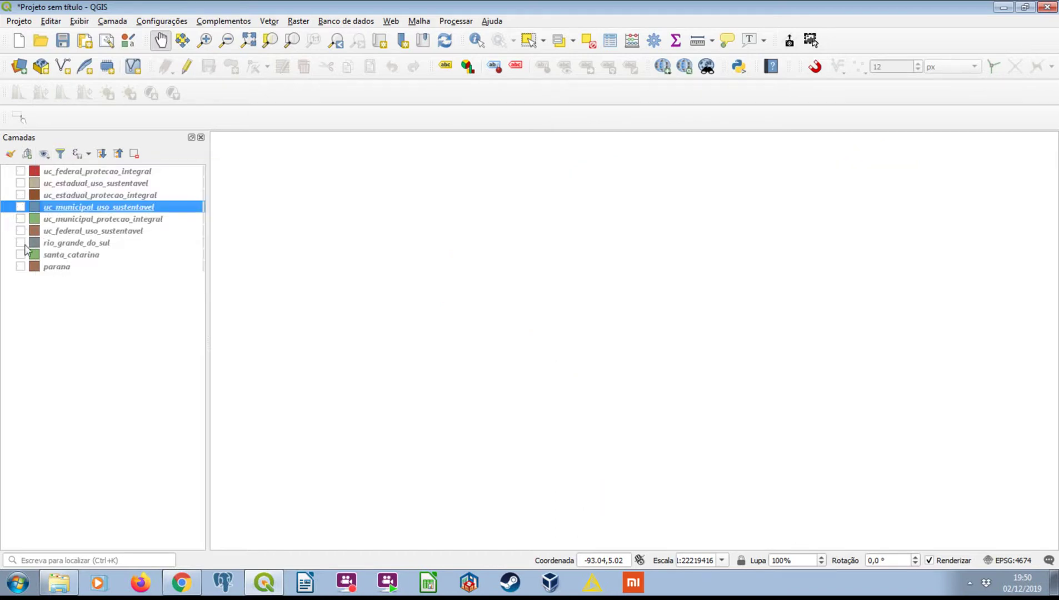
pyautogui.click(20, 255)
pyautogui.click(20, 267)
# Remove the rio_grande_do_sul, santa_catarina and parana layers from the project
pyautogui.click(68, 247)
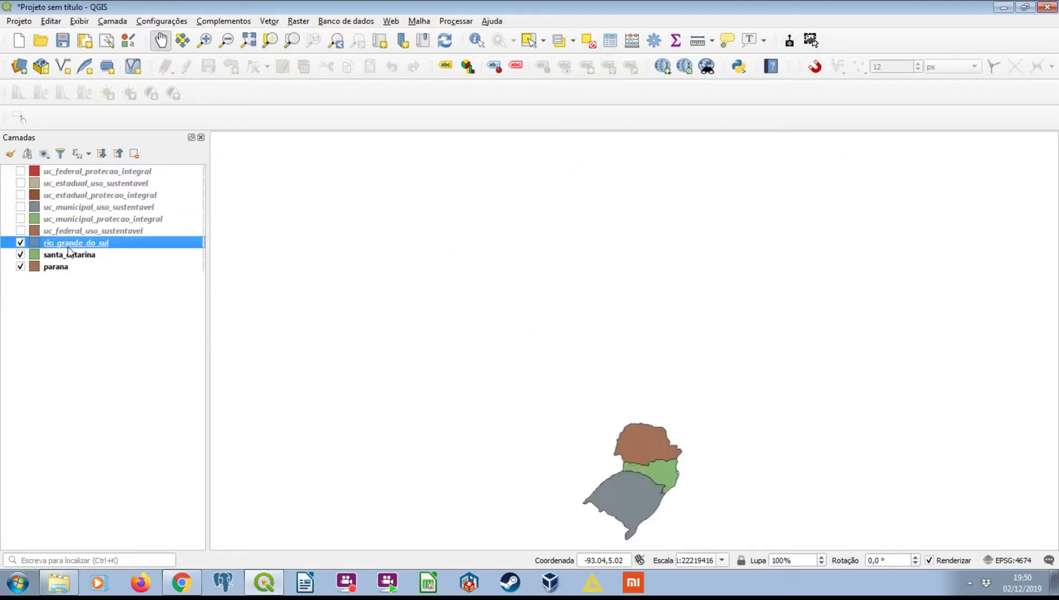
pyautogui.keyDown('shift'); pyautogui.click(80, 257); pyautogui.keyUp('shift')
pyautogui.keyDown('shift'); pyautogui.click(66, 267); pyautogui.keyUp('shift')
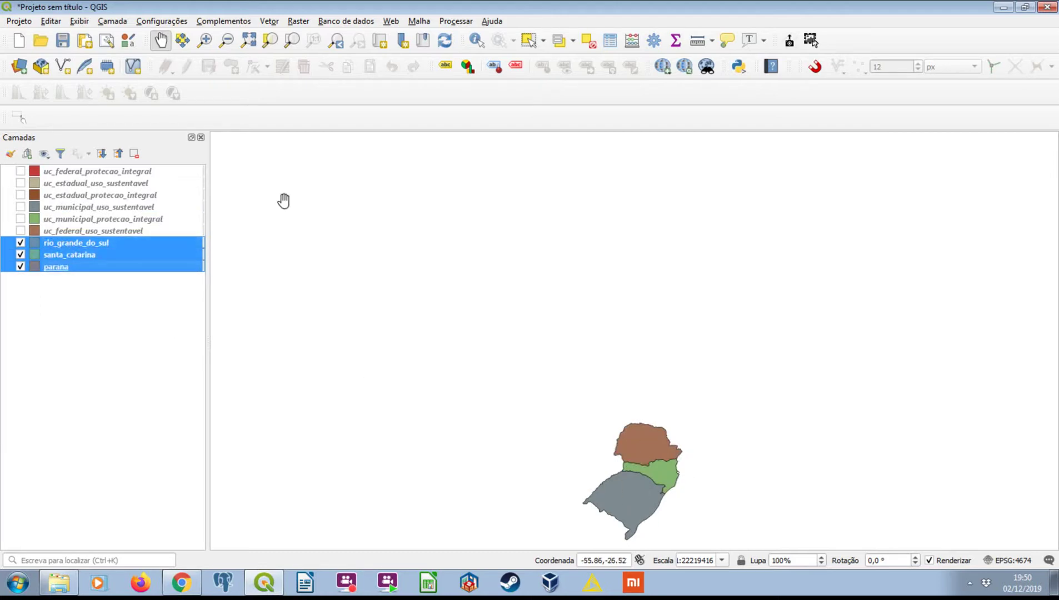
pyautogui.click(136, 157)
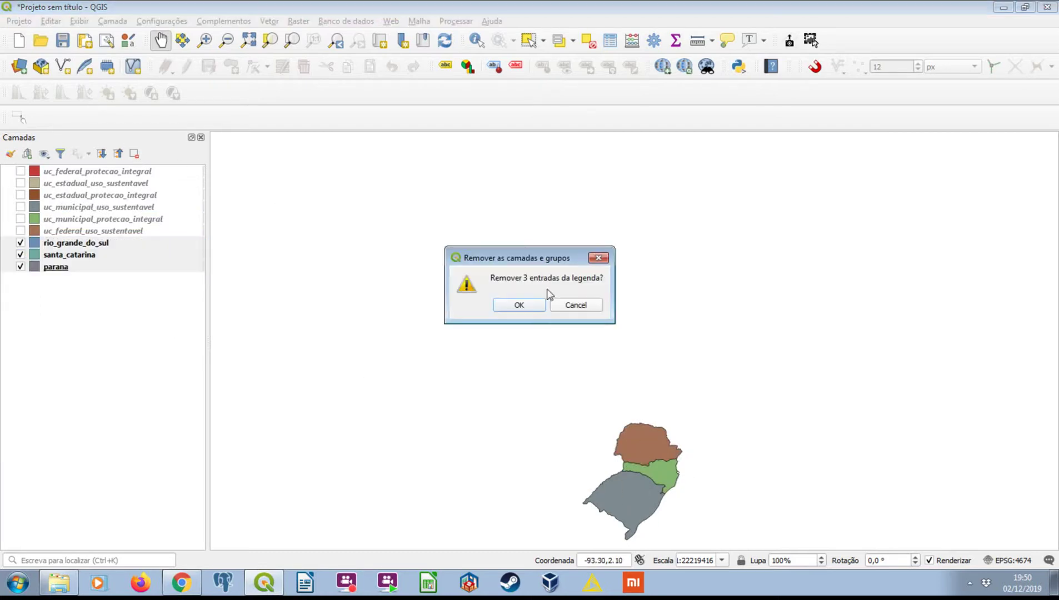
pyautogui.click(509, 304)
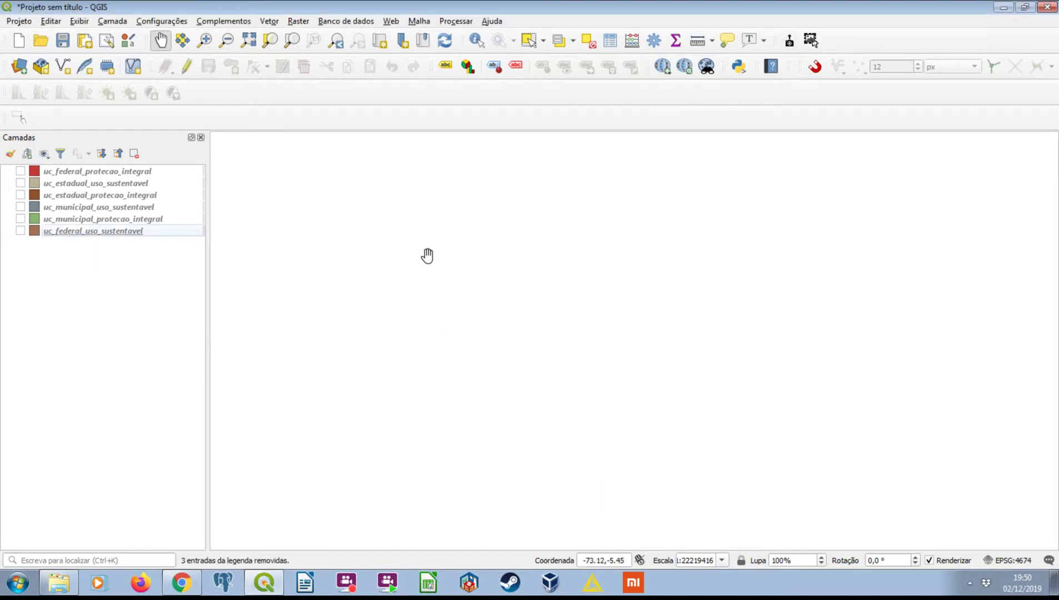
# Open the DB Manager and display the details of the vetor_uf_br_2018 table in the public schema of the postgres PostGIS connection
pyautogui.click(356, 21)
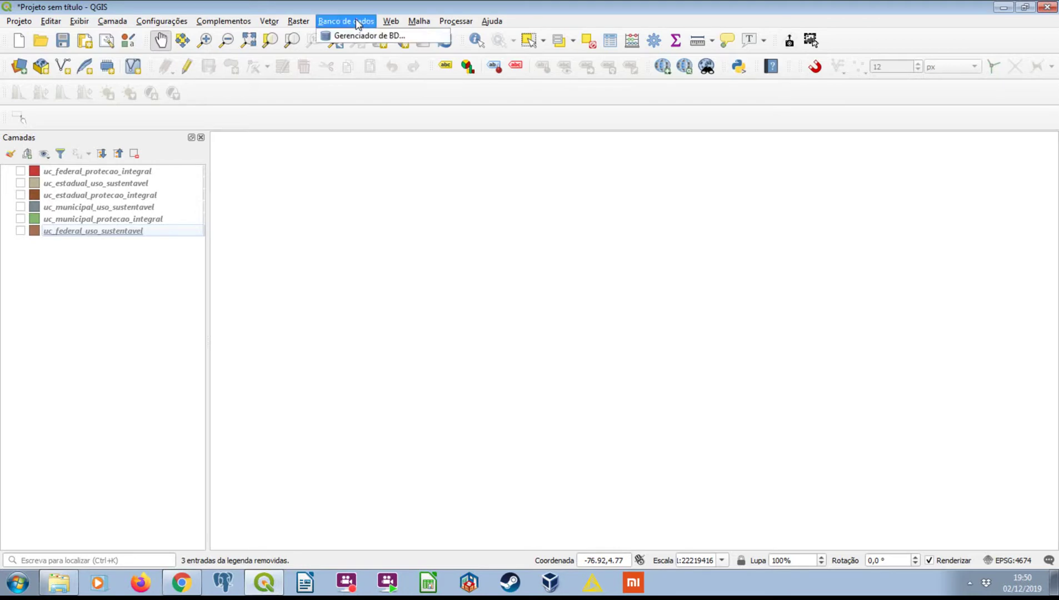
pyautogui.click(369, 35)
pyautogui.doubleClick(430, 102)
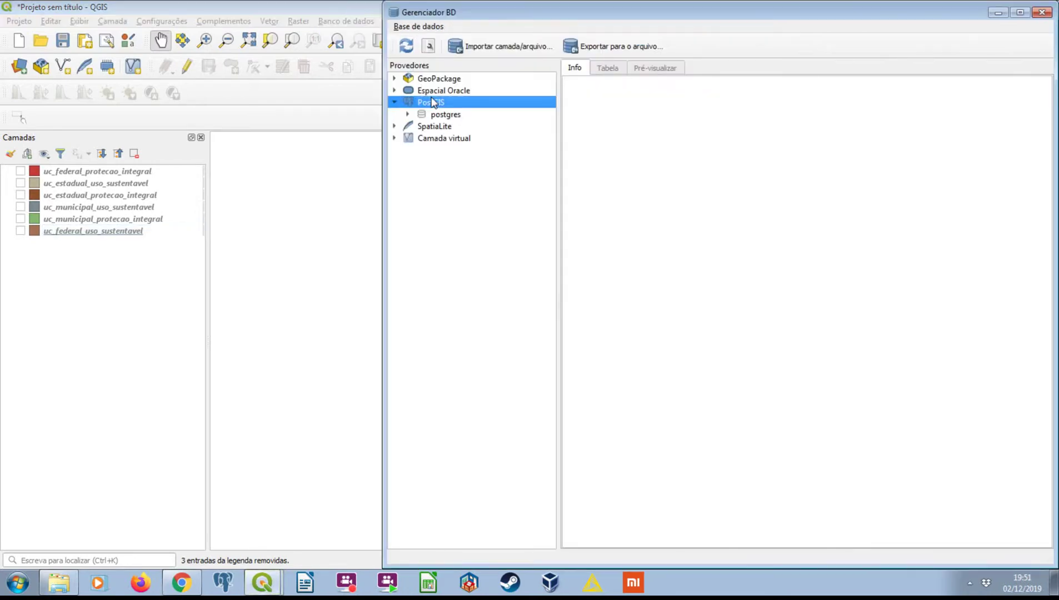
pyautogui.doubleClick(436, 114)
pyautogui.doubleClick(451, 126)
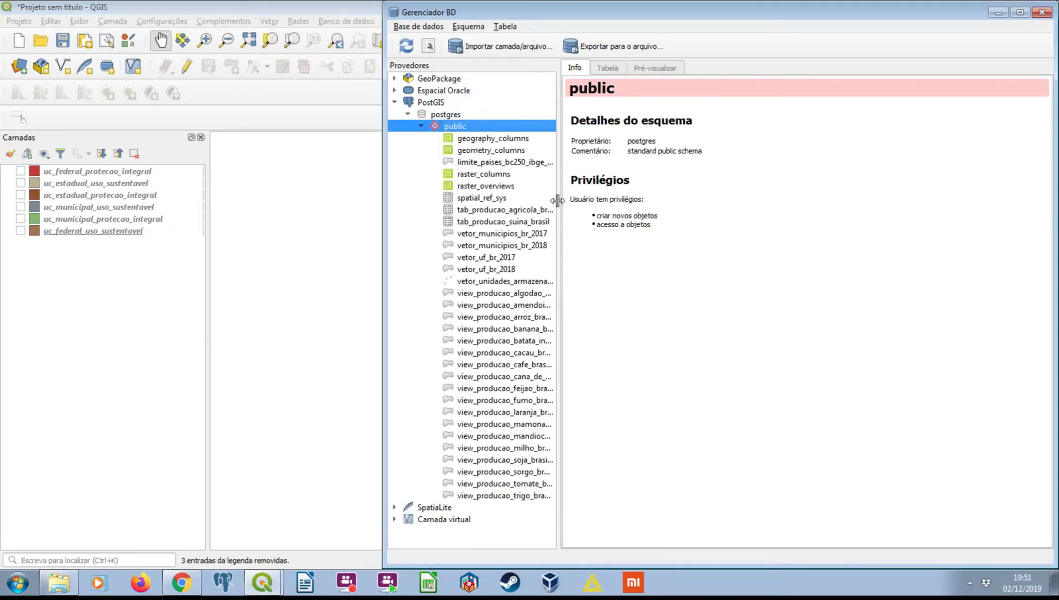
pyautogui.click(507, 276)
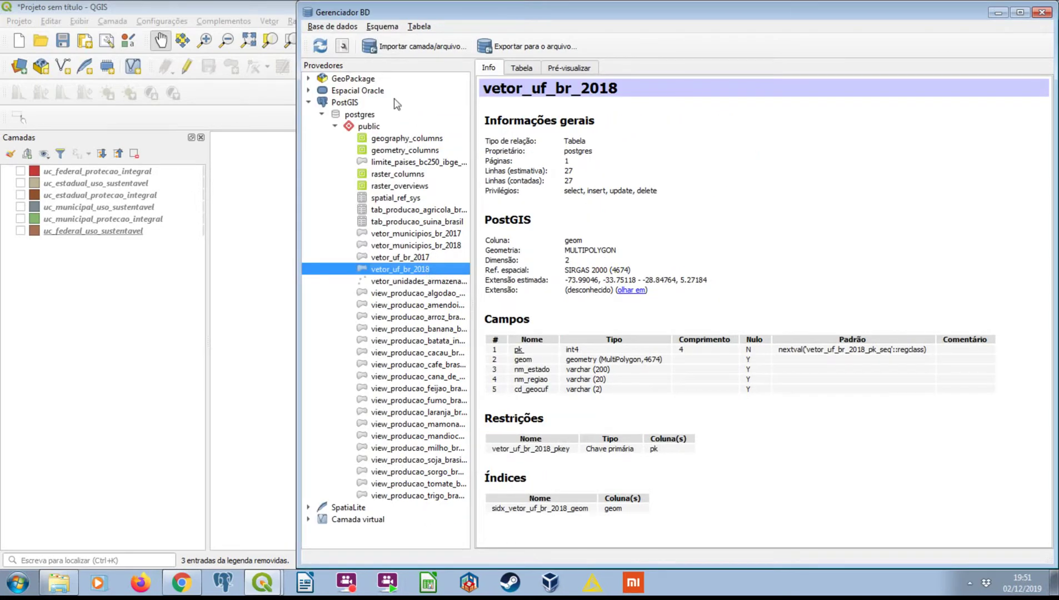
# Open a new SQL query on the postgres database and write "select * from public.vetor_municipios_br_2018", with the from clause on its own line
pyautogui.click(343, 46)
pyautogui.write('s')
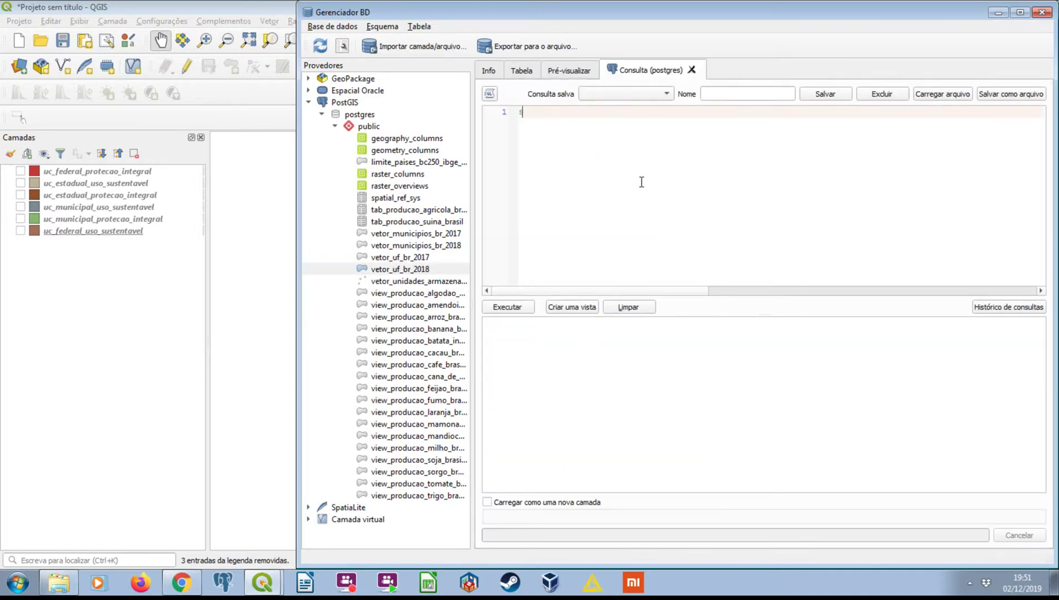
pyautogui.write('elect *')
pyautogui.press('Return')
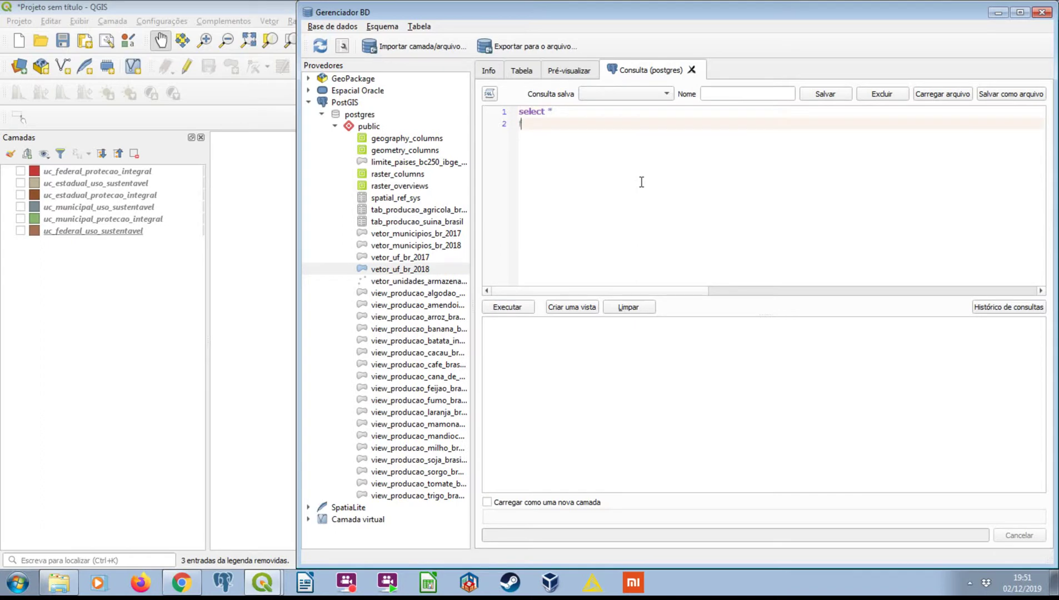
pyautogui.write('from public.vetor')
pyautogui.press('Down')
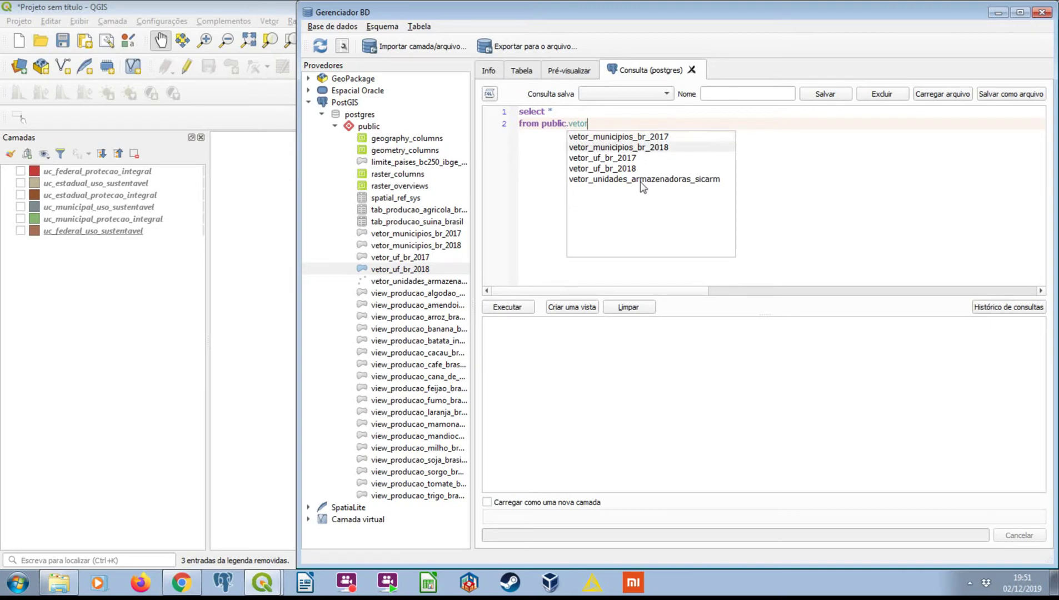
pyautogui.press('Return')
pyautogui.press('Return')
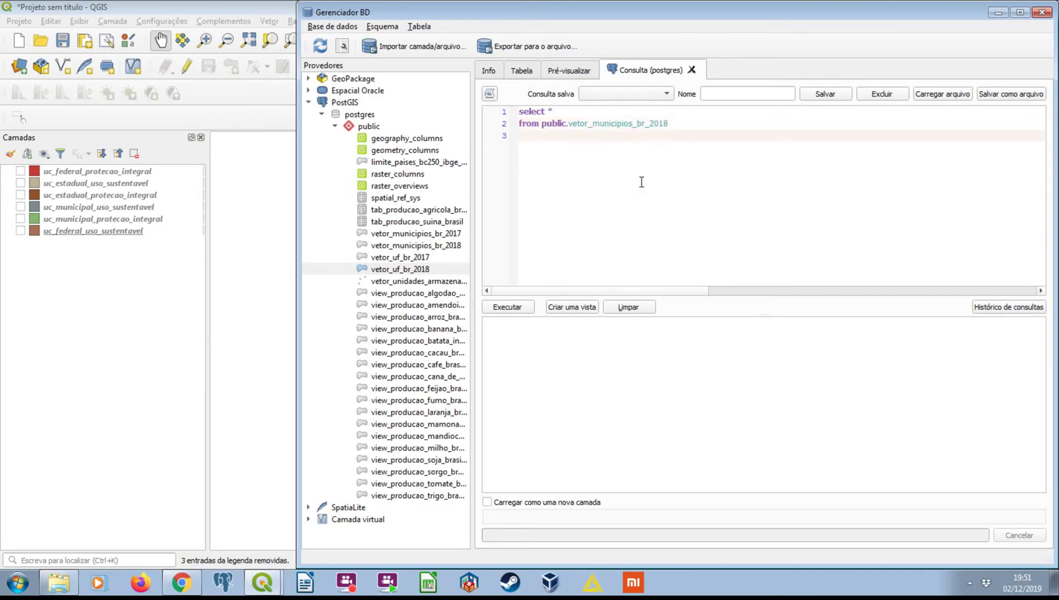
# Add a third line to the query with the condition where nm_estado = 'PARANÁ'
pyautogui.write('where nm')
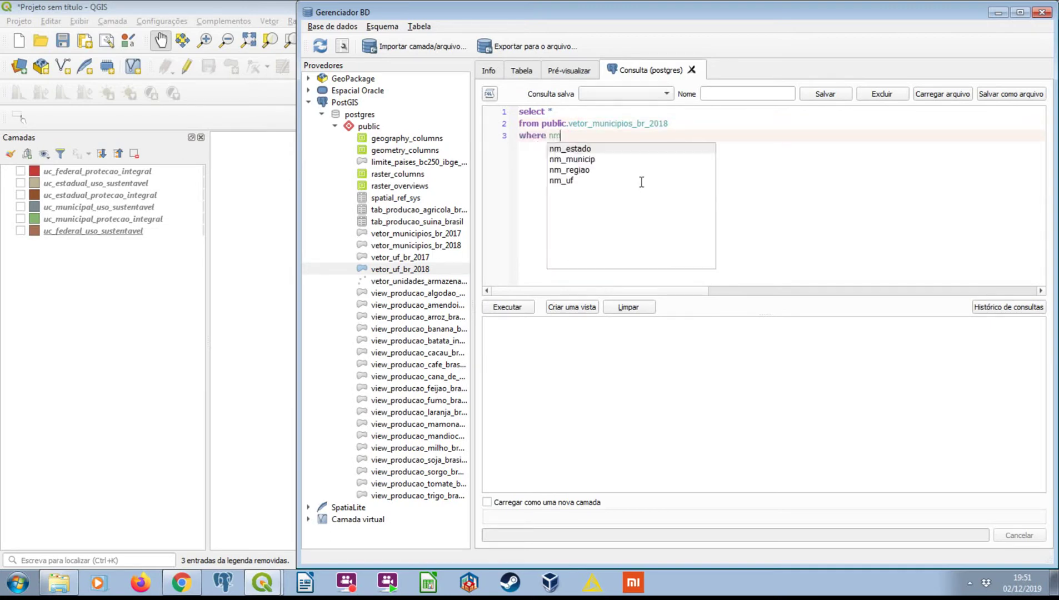
pyautogui.press('Return')
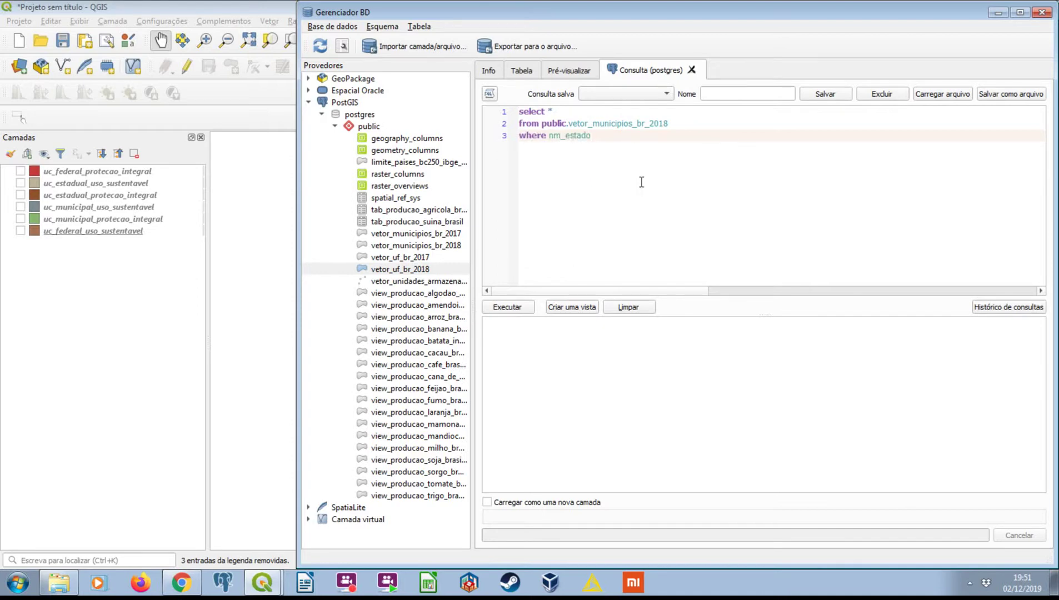
pyautogui.write('=')
pyautogui.press('capslock')
pyautogui.write("'PARANÁ")
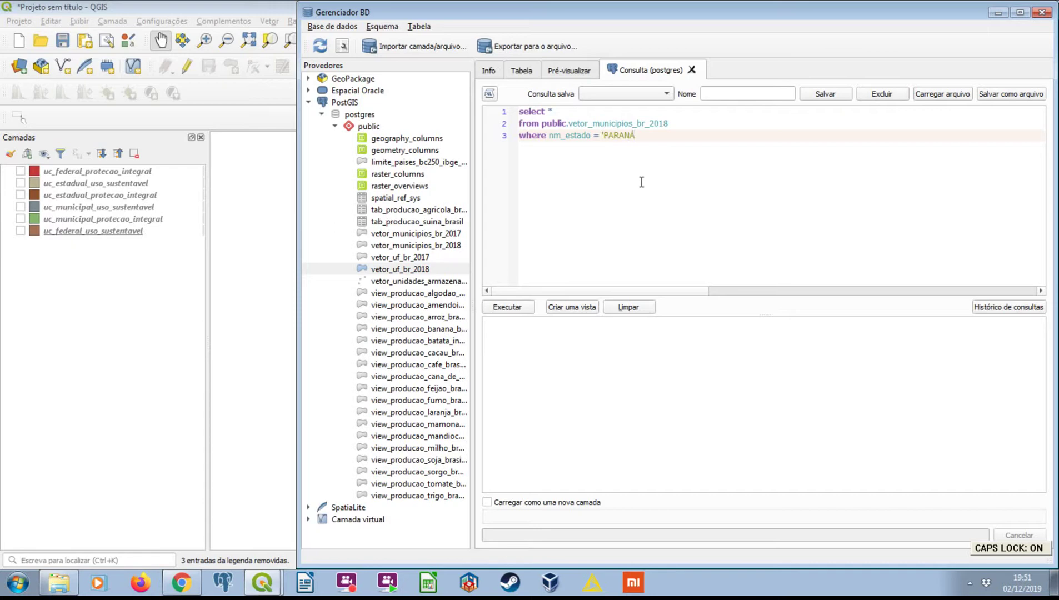
pyautogui.write("' O")
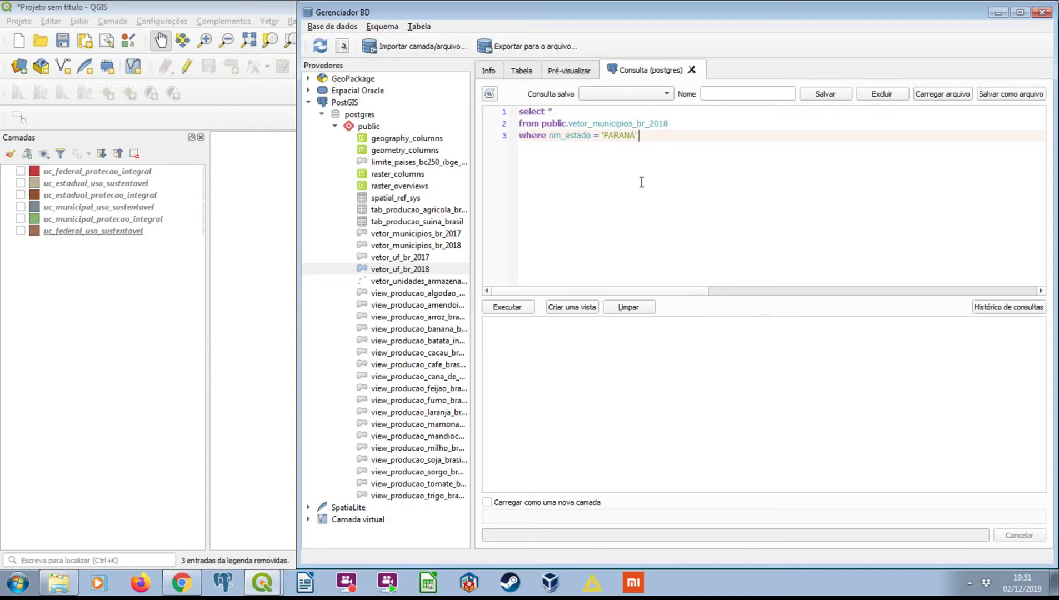
# Extend the where clause with the alternative or nm_estado = 'SANTA CATARINA'
pyautogui.press('capslock')
pyautogui.write('or')
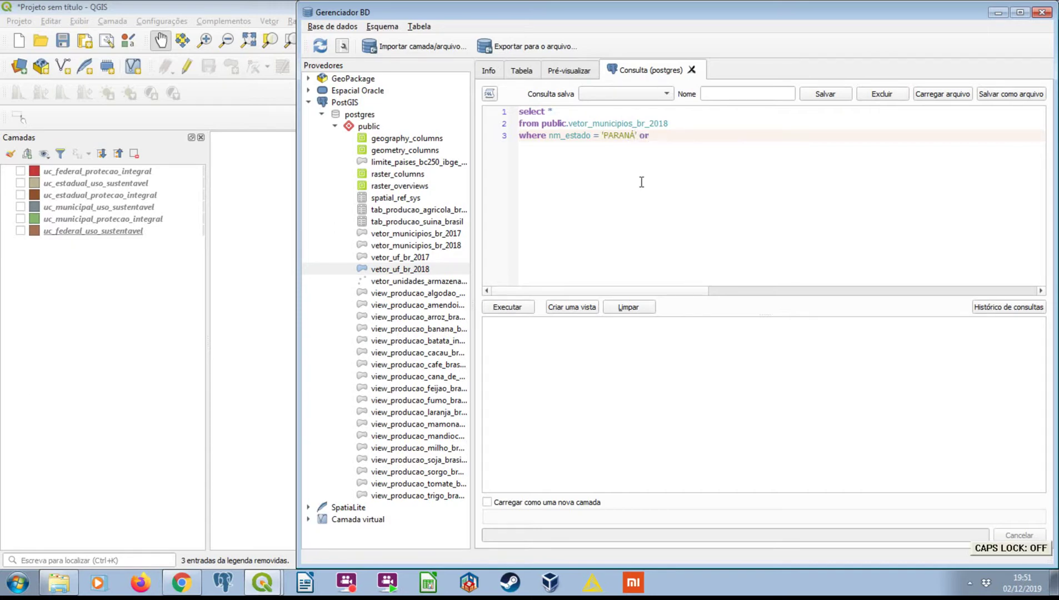
pyautogui.write(' nm')
pyautogui.press('Return')
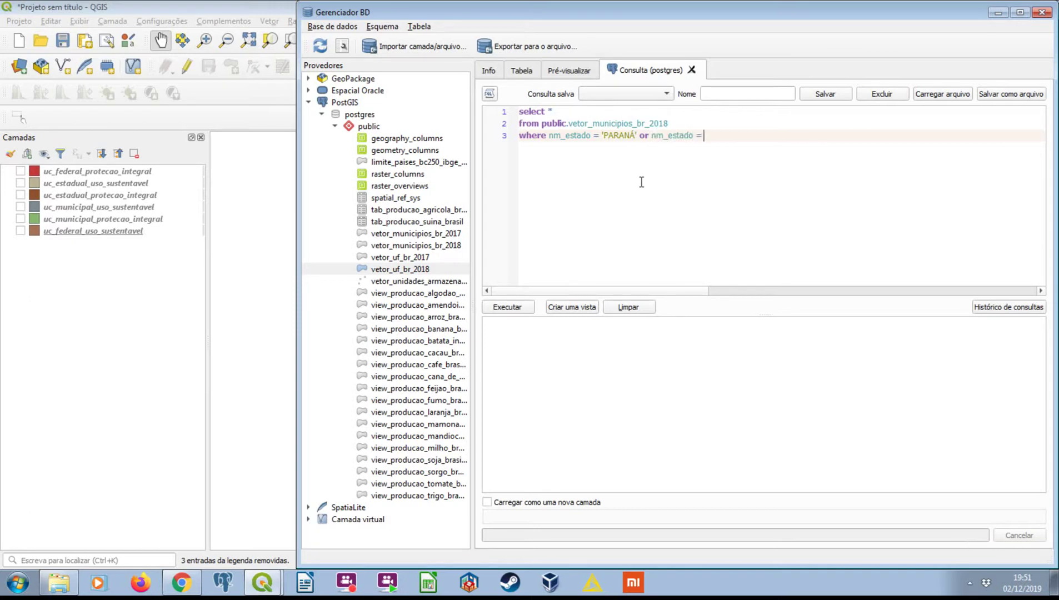
pyautogui.write("= '")
pyautogui.press('capslock')
pyautogui.write('SANTA')
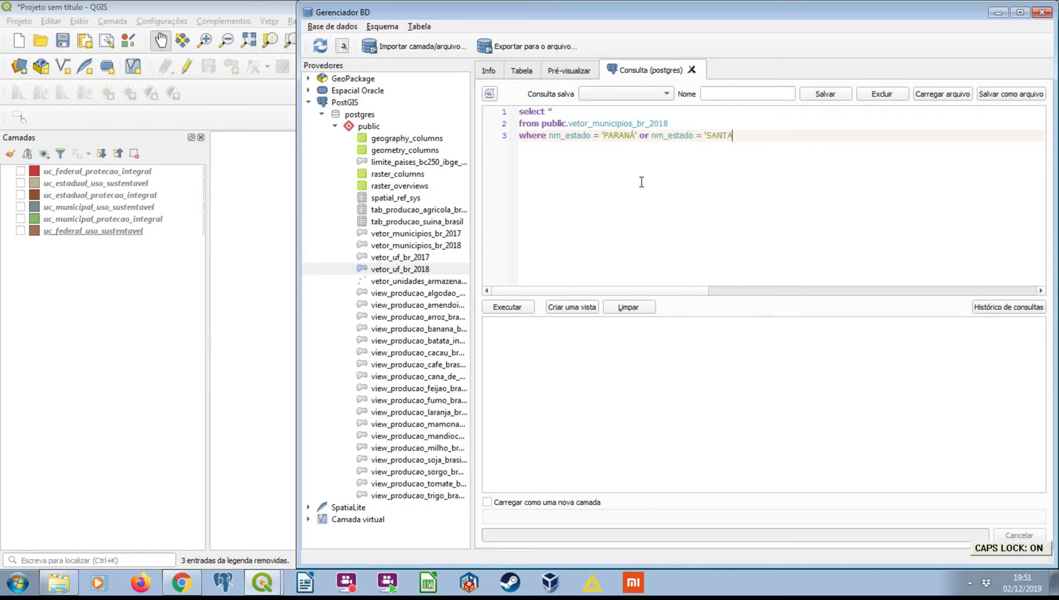
pyautogui.write(' CATARINA')
pyautogui.press('capslock')
# Complete the where clause with a third alternative, or nm_estado = 'RIO GRANDE DO SUL'
pyautogui.write("' or nm")
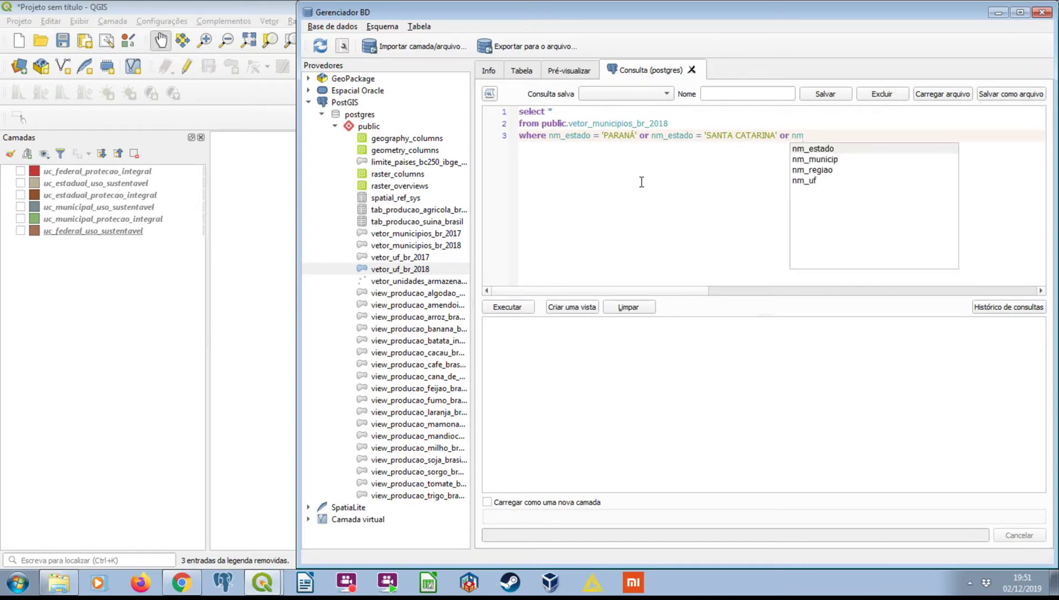
pyautogui.press('Return')
pyautogui.write('=')
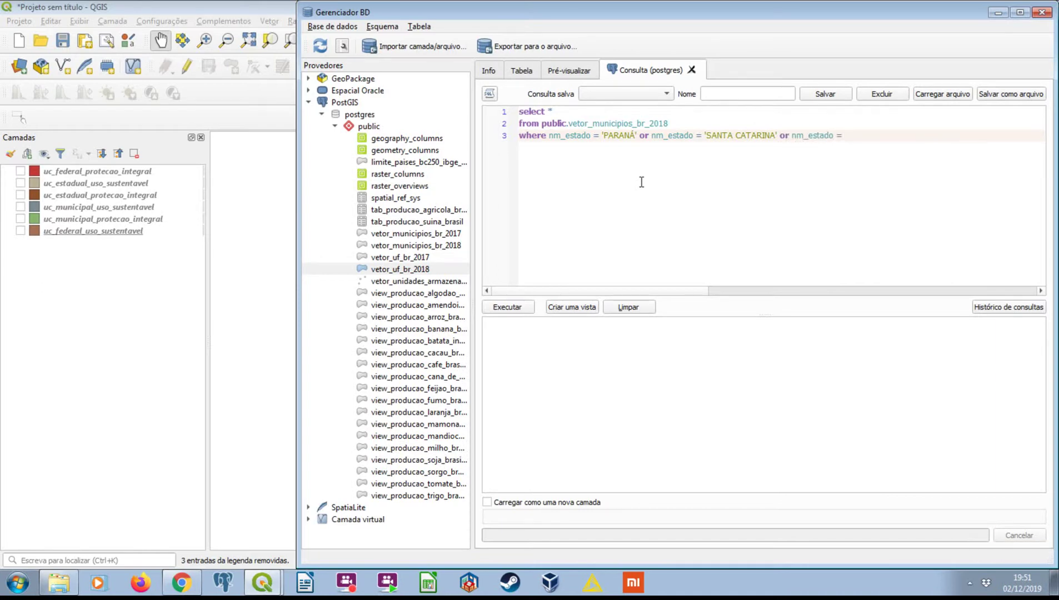
pyautogui.press('capslock')
pyautogui.write("'RIO G")
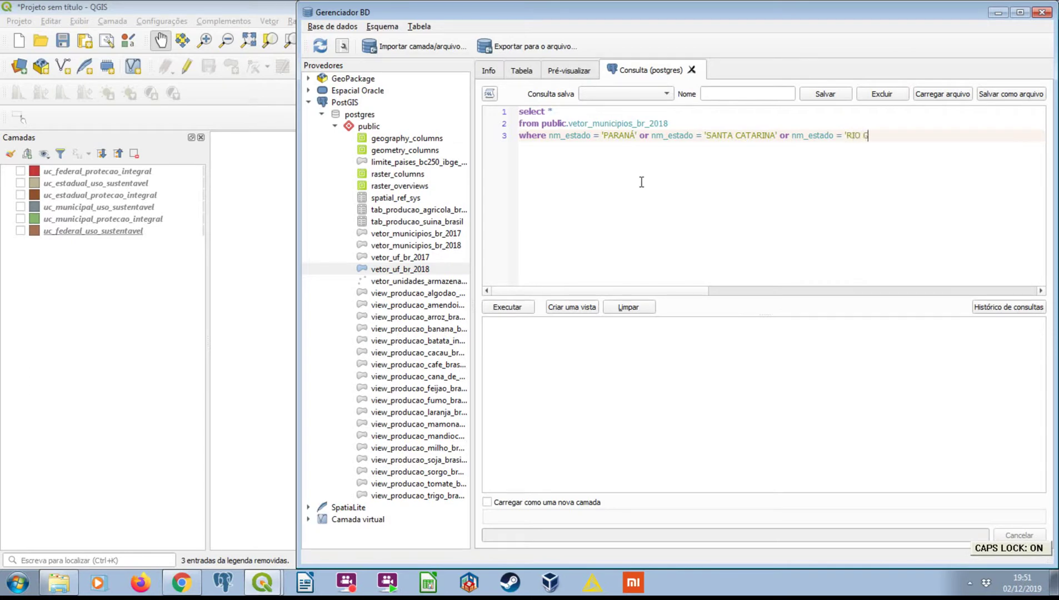
pyautogui.write('RANDE DO SULR')
pyautogui.press('capslock')
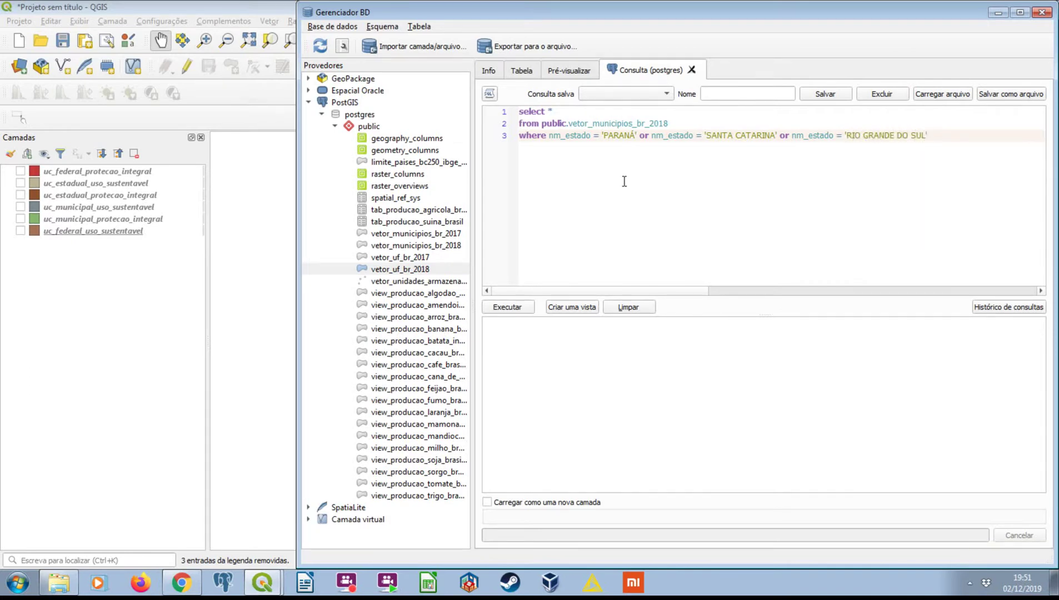
# Change the table in the query's from clause to public.vetor_uf_br_2018
pyautogui.moveTo(552, 112); pyautogui.dragTo(521, 107)
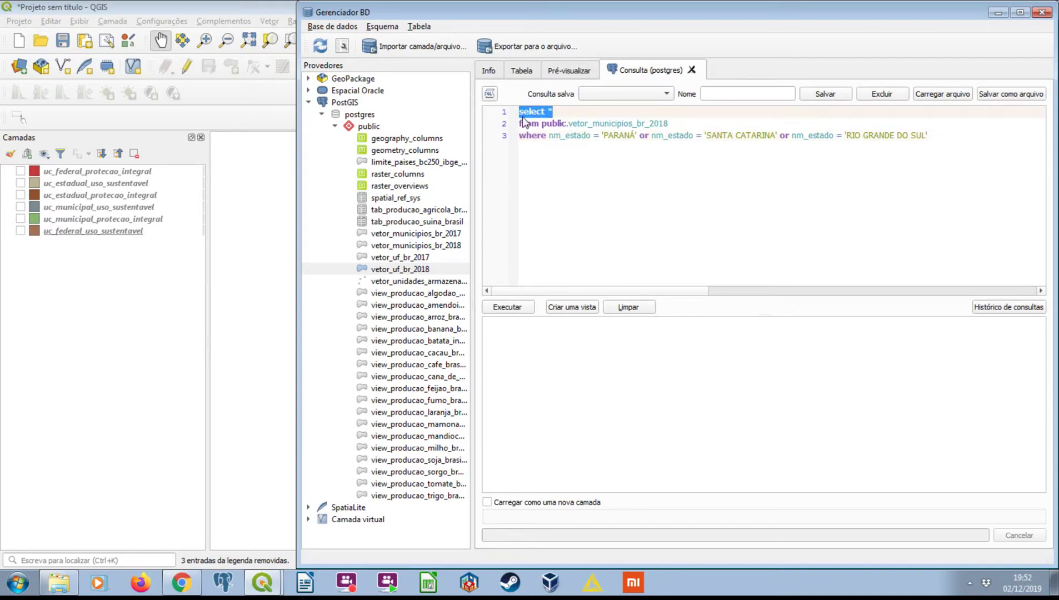
pyautogui.moveTo(519, 122); pyautogui.dragTo(685, 124)
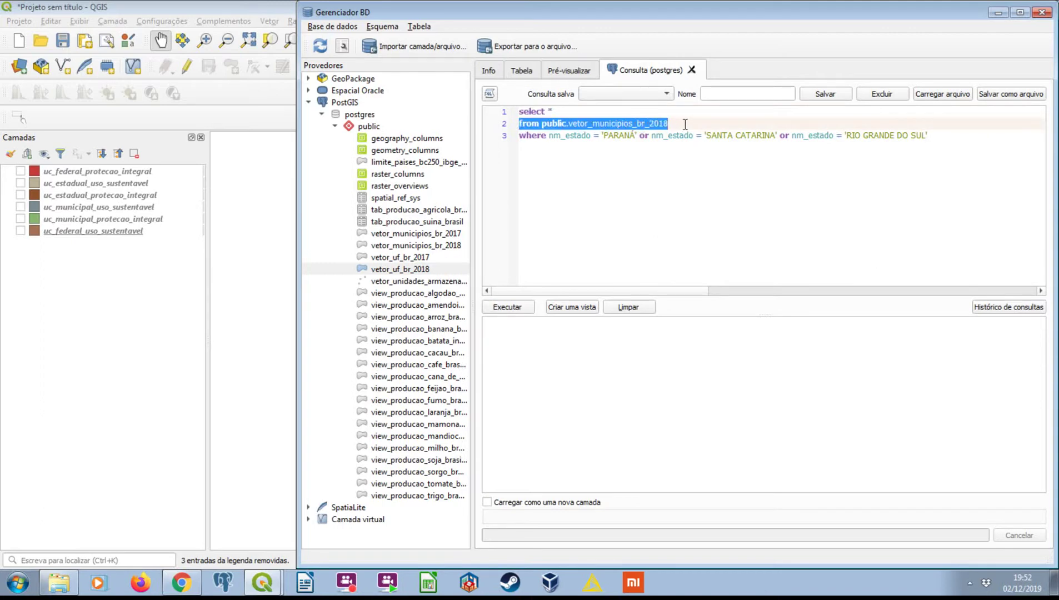
pyautogui.click(620, 125)
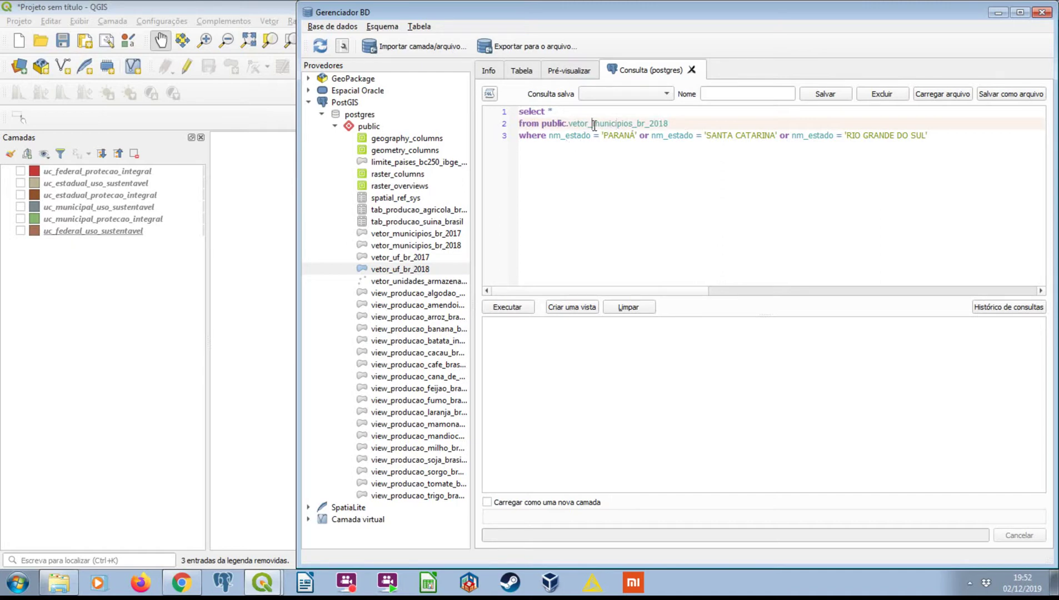
pyautogui.moveTo(594, 125); pyautogui.dragTo(718, 130)
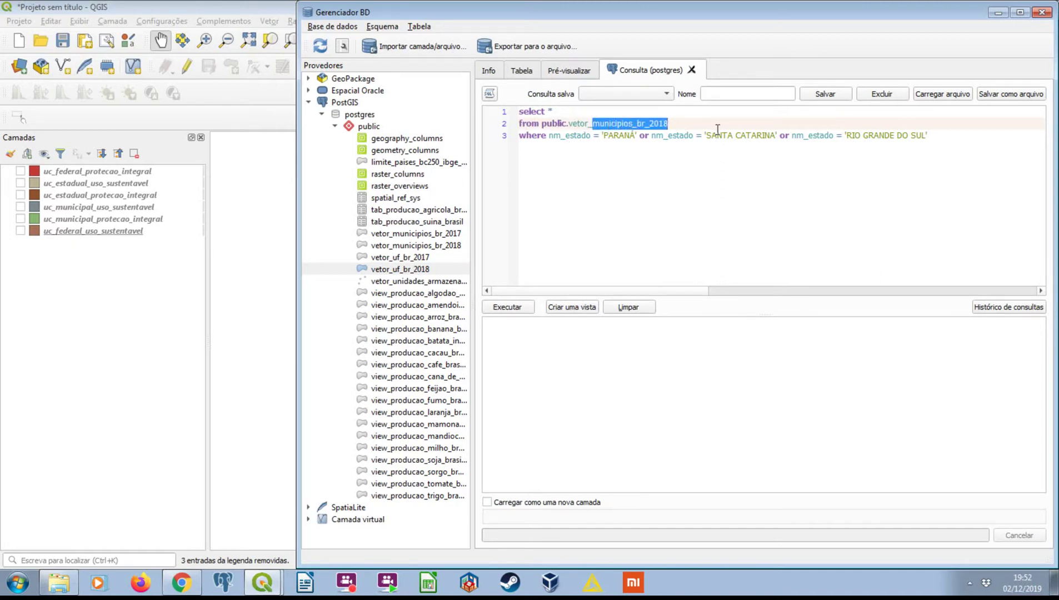
pyautogui.write('UF')
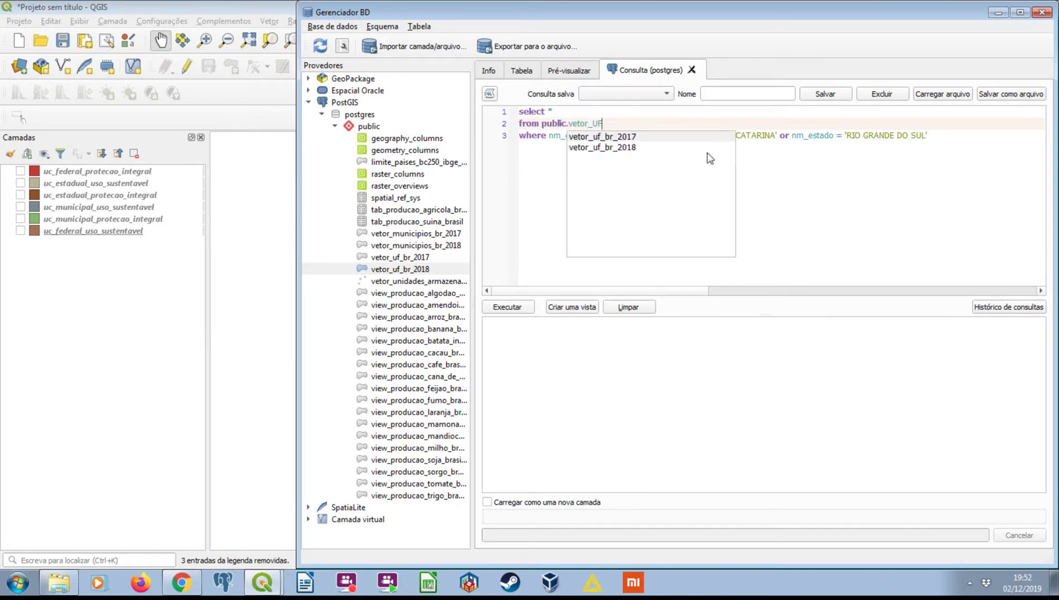
pyautogui.doubleClick(633, 147)
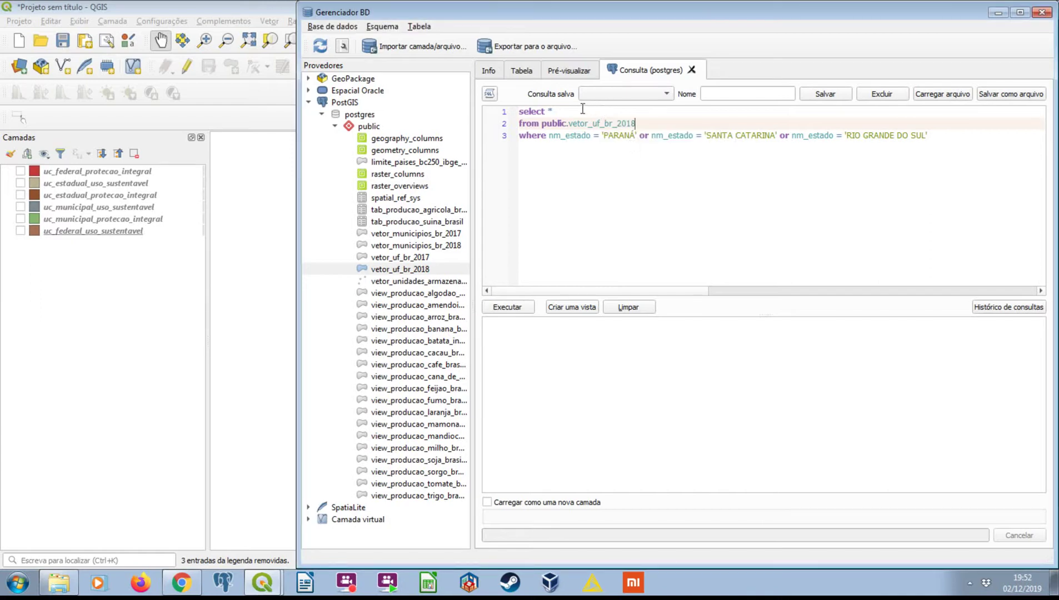
# Review the query's selected columns, schema and table, and the three nm_estado conditions against the vetor_uf_br_2018 table
pyautogui.moveTo(520, 113)
pyautogui.mouseDown()
pyautogui.moveTo(544, 113)
pyautogui.moveTo(520, 123)
pyautogui.mouseUp()
pyautogui.click(548, 111)
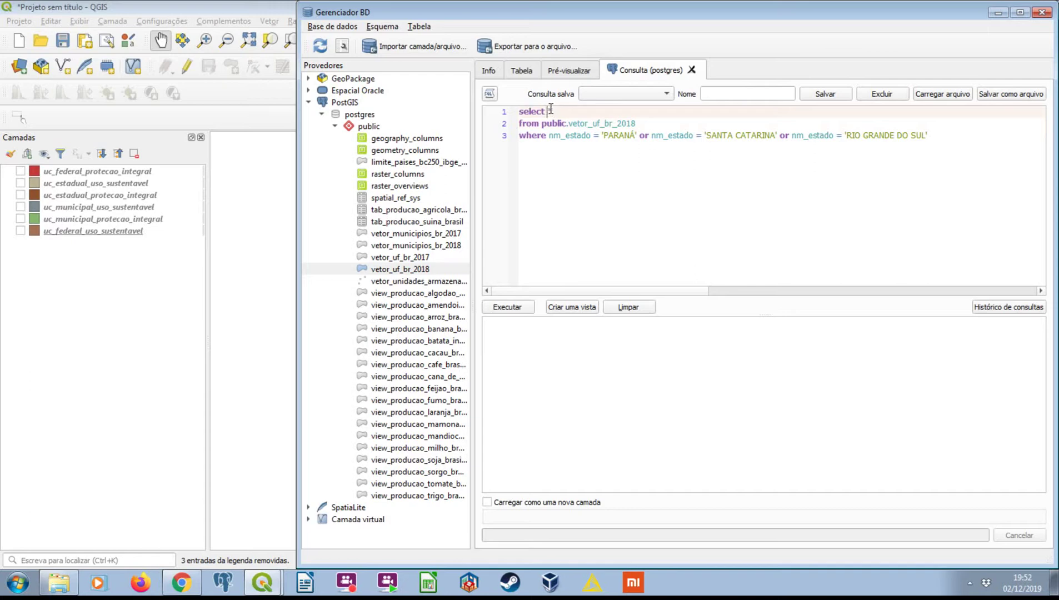
pyautogui.doubleClick(551, 111)
pyautogui.moveTo(567, 124); pyautogui.dragTo(640, 121)
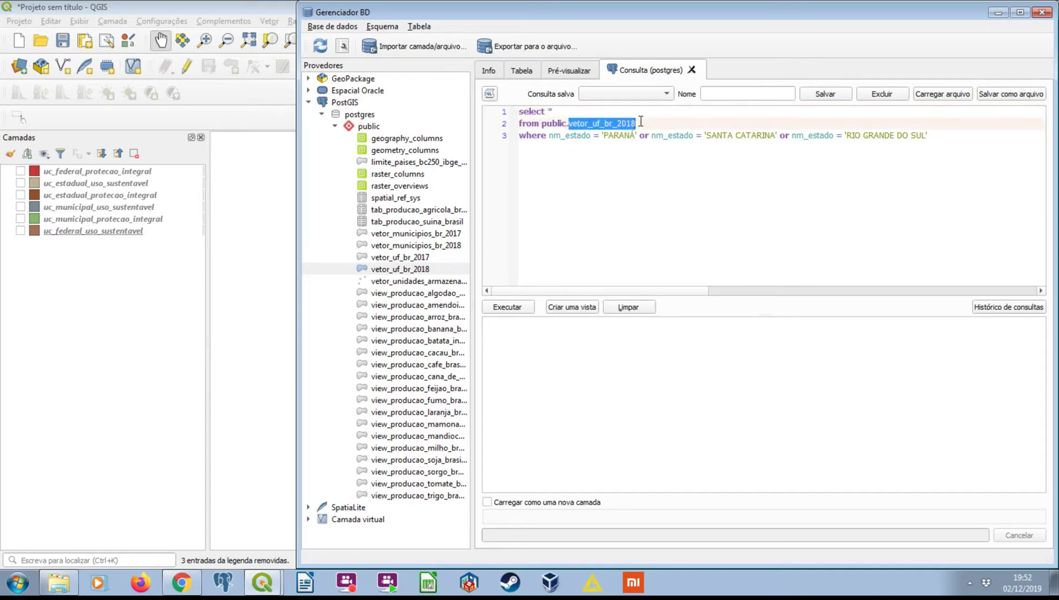
pyautogui.click(429, 272)
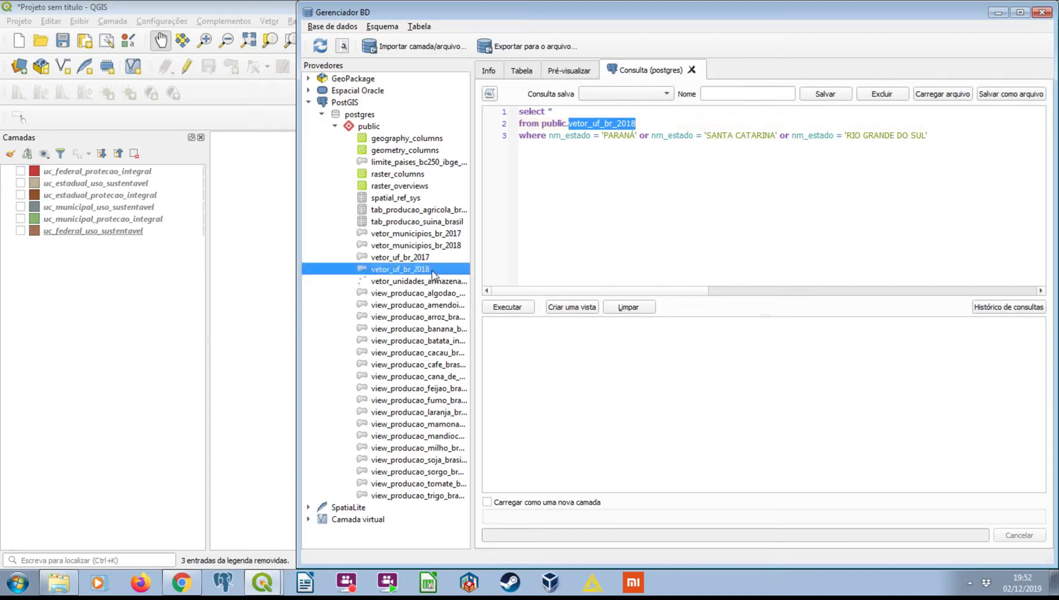
pyautogui.click(432, 269)
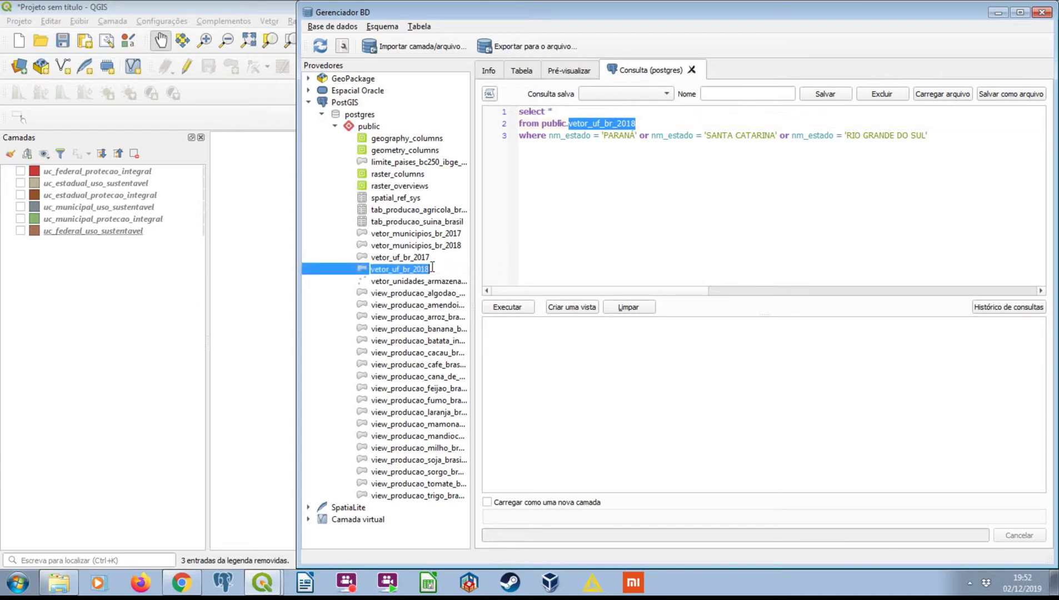
pyautogui.doubleClick(554, 124)
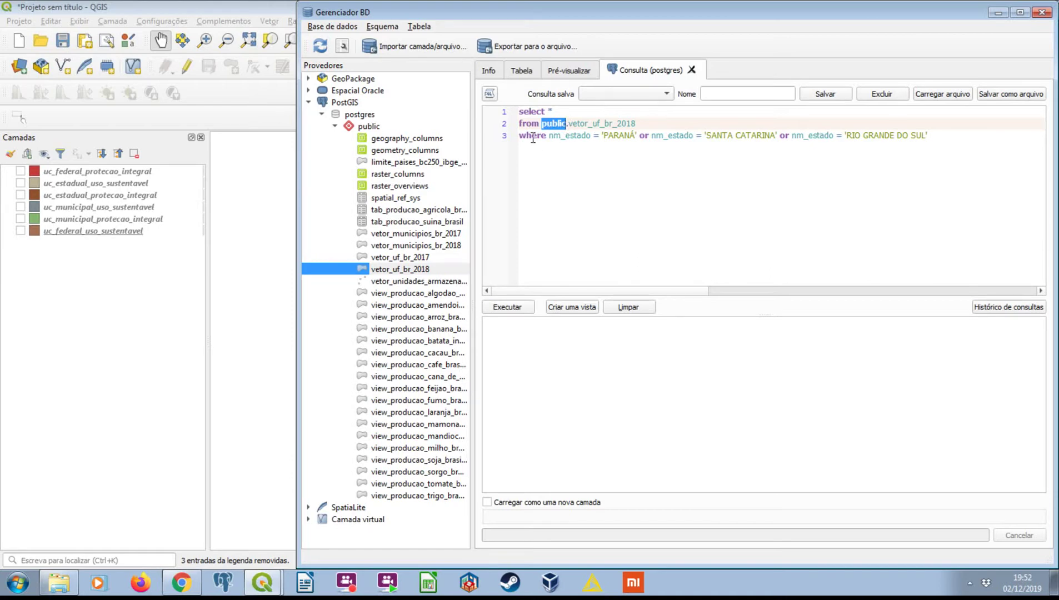
pyautogui.click(547, 155)
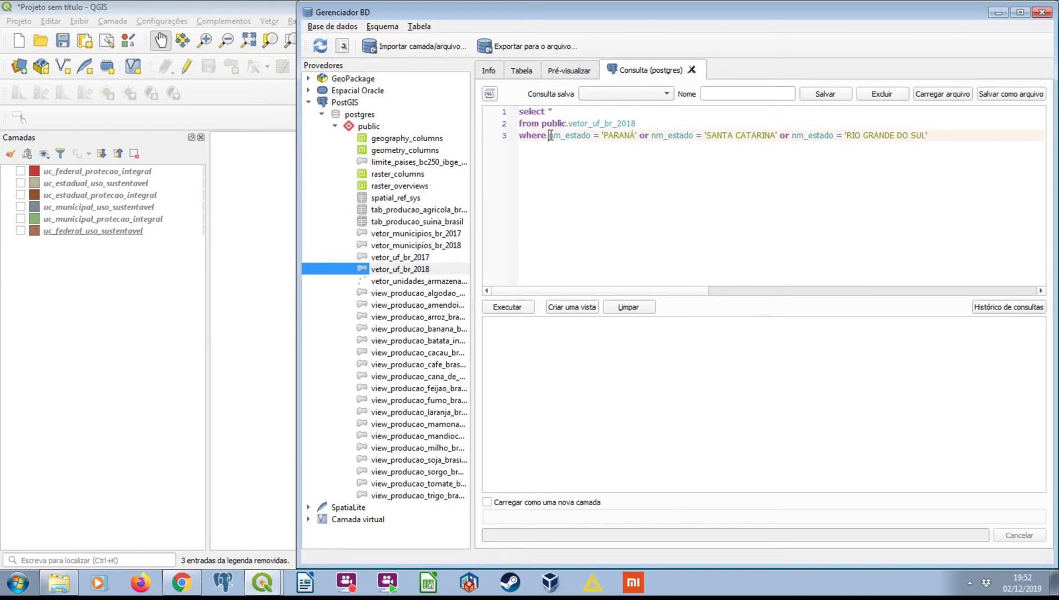
pyautogui.moveTo(550, 136); pyautogui.dragTo(633, 132)
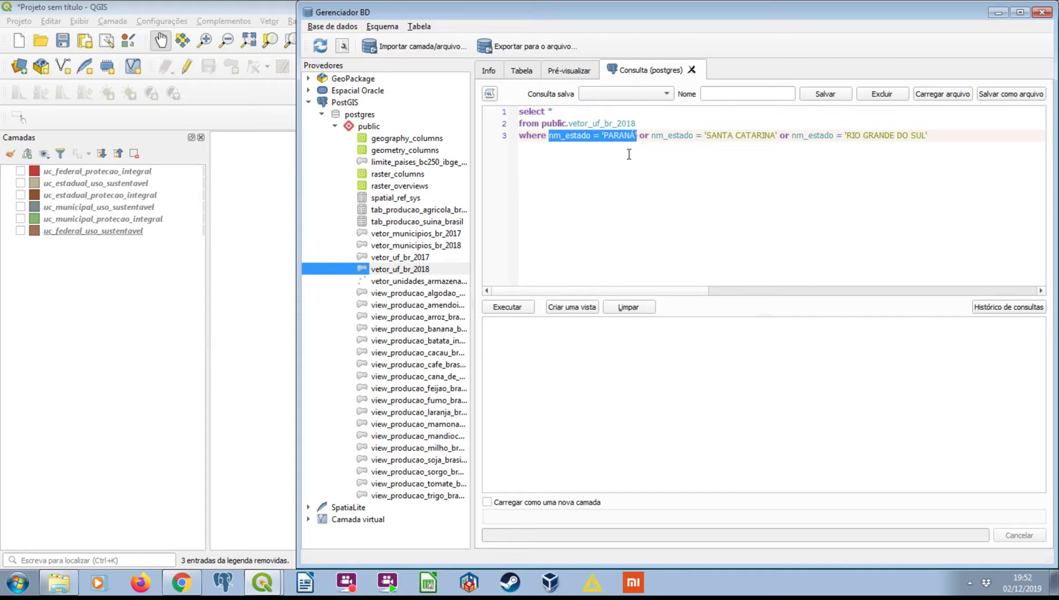
pyautogui.moveTo(652, 136); pyautogui.dragTo(935, 134)
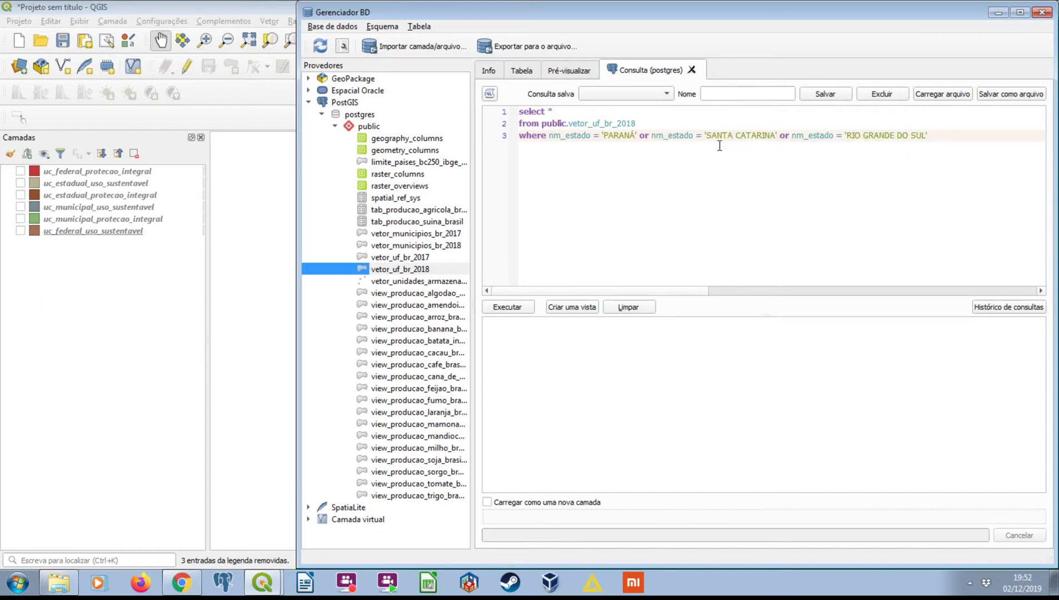
# Try to run the query with only the table name vetor_uf_br_2018 selected in the editor
pyautogui.doubleClick(620, 123)
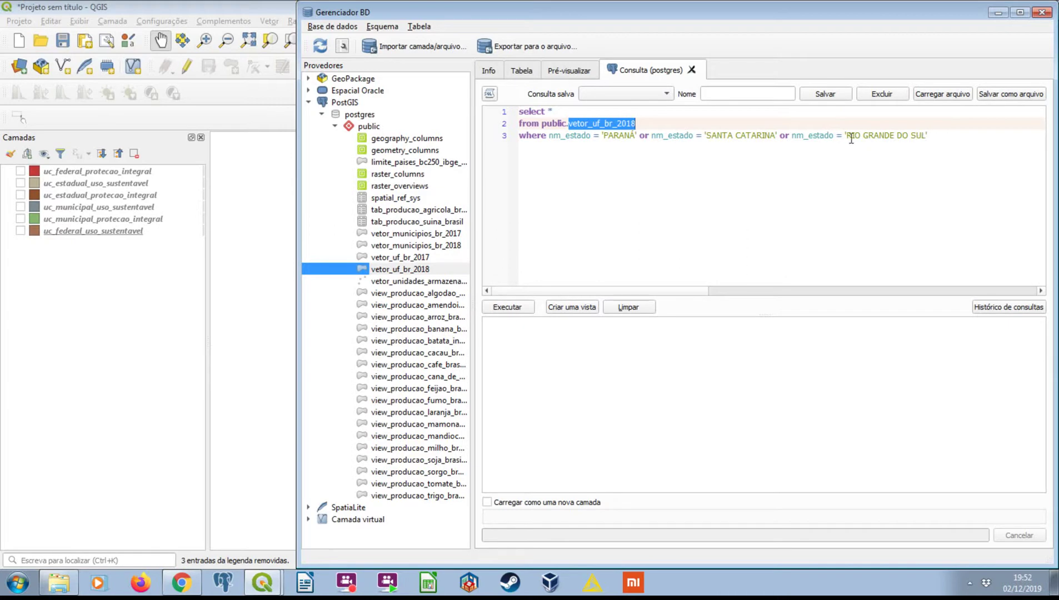
pyautogui.click(531, 307)
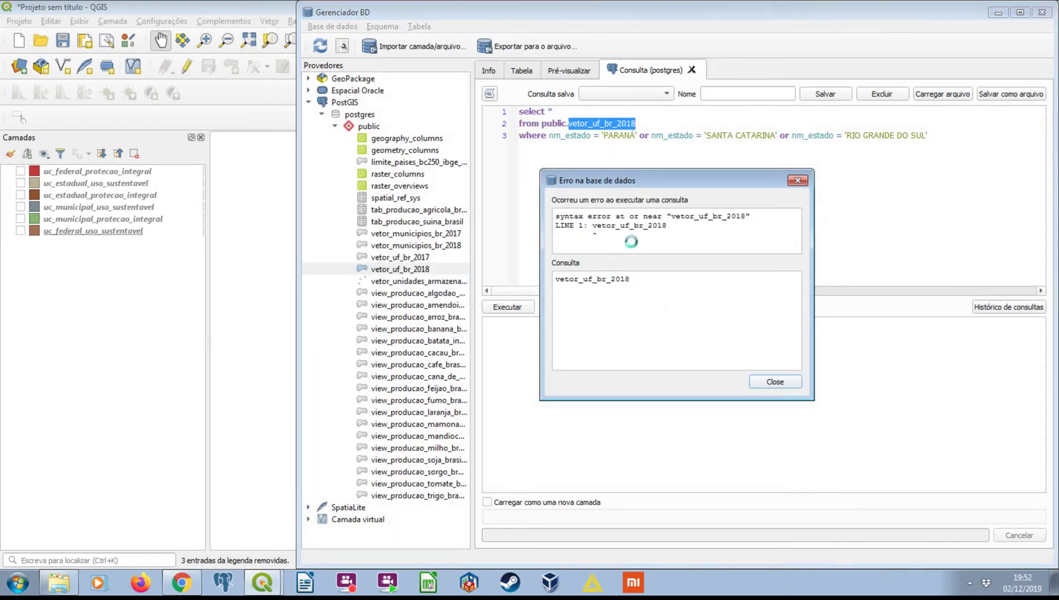
pyautogui.click(774, 383)
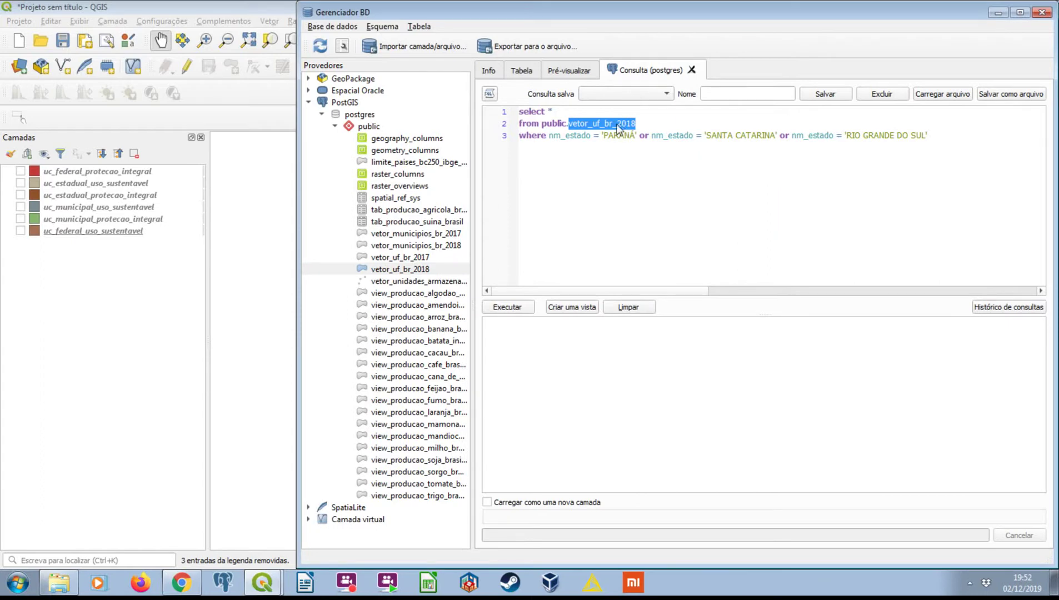
# Clear the text selection and run the complete query for the three southern states
pyautogui.click(610, 160)
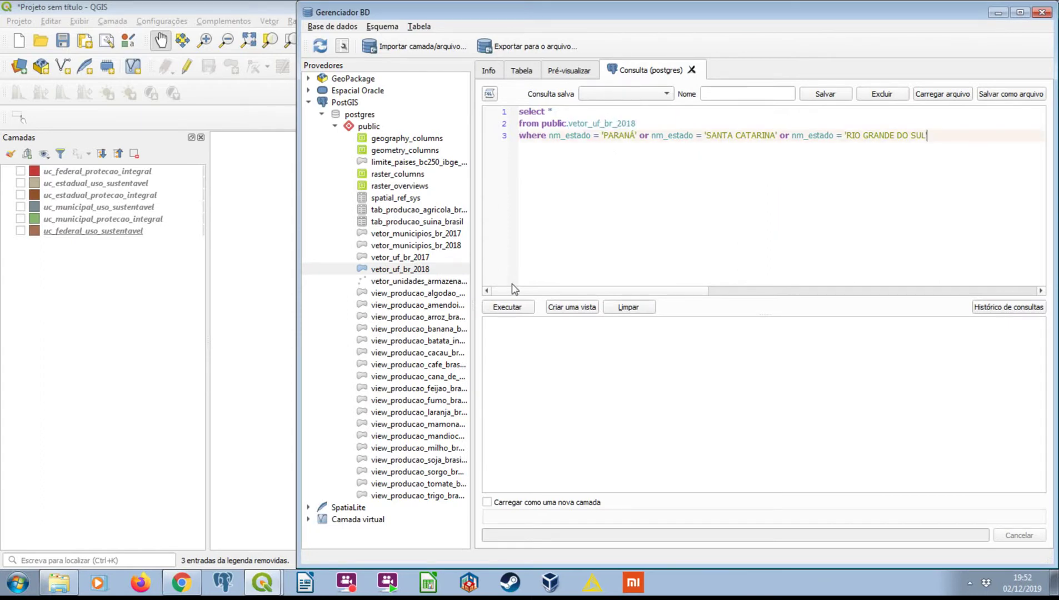
pyautogui.write("'")
pyautogui.click(514, 306)
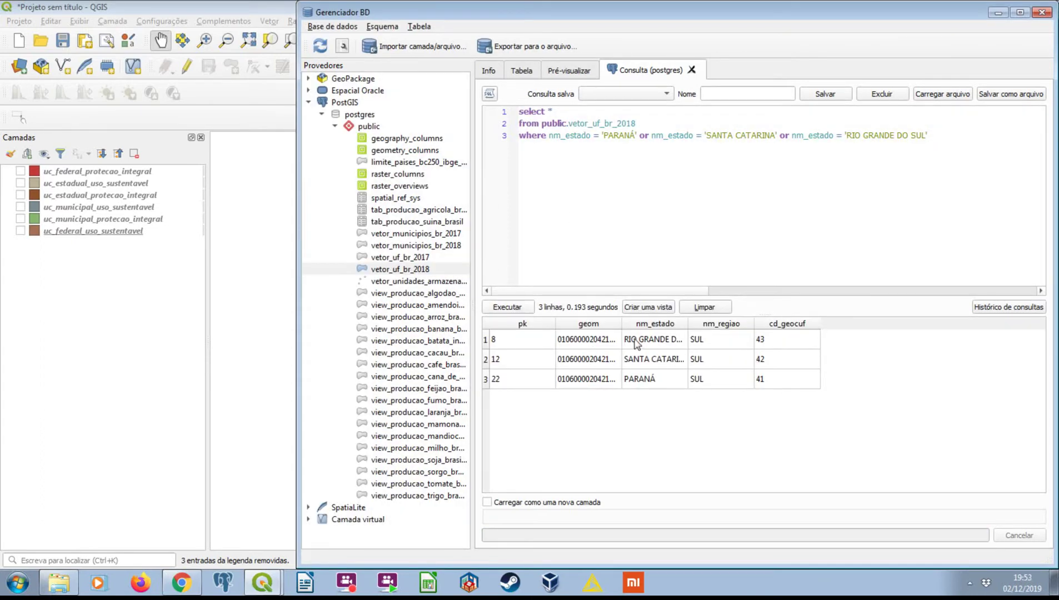
# Enable loading the query result as a new layer, with pk as the unique-value column
pyautogui.click(536, 502)
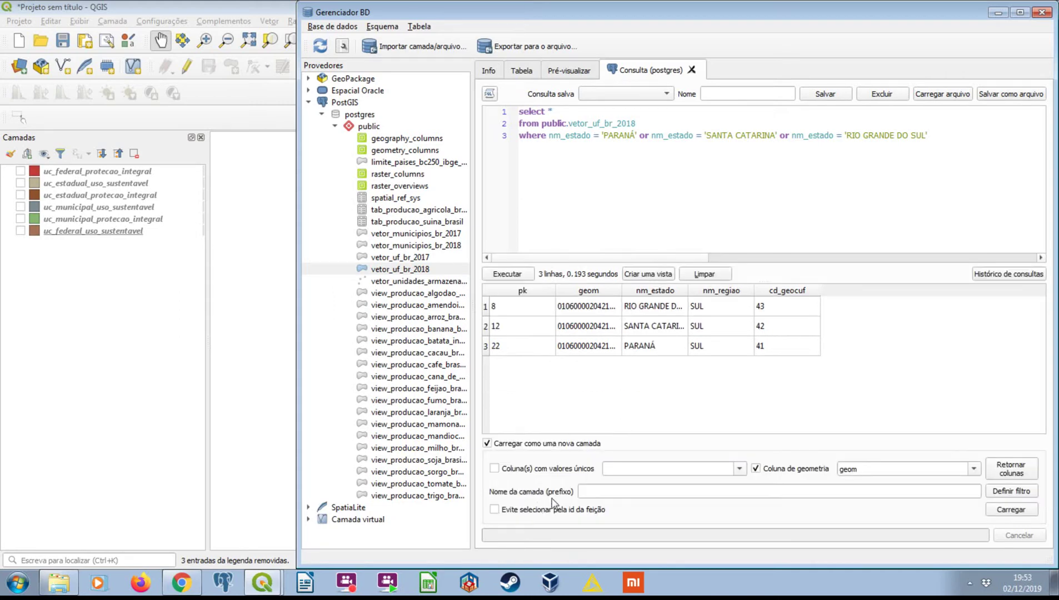
pyautogui.click(739, 469)
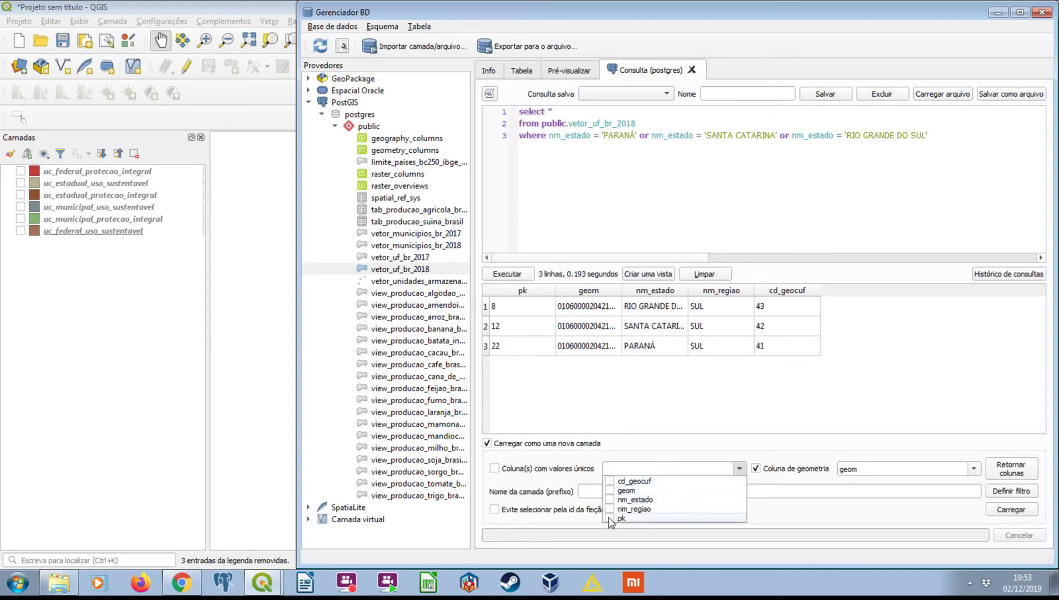
pyautogui.click(609, 518)
pyautogui.click(546, 478)
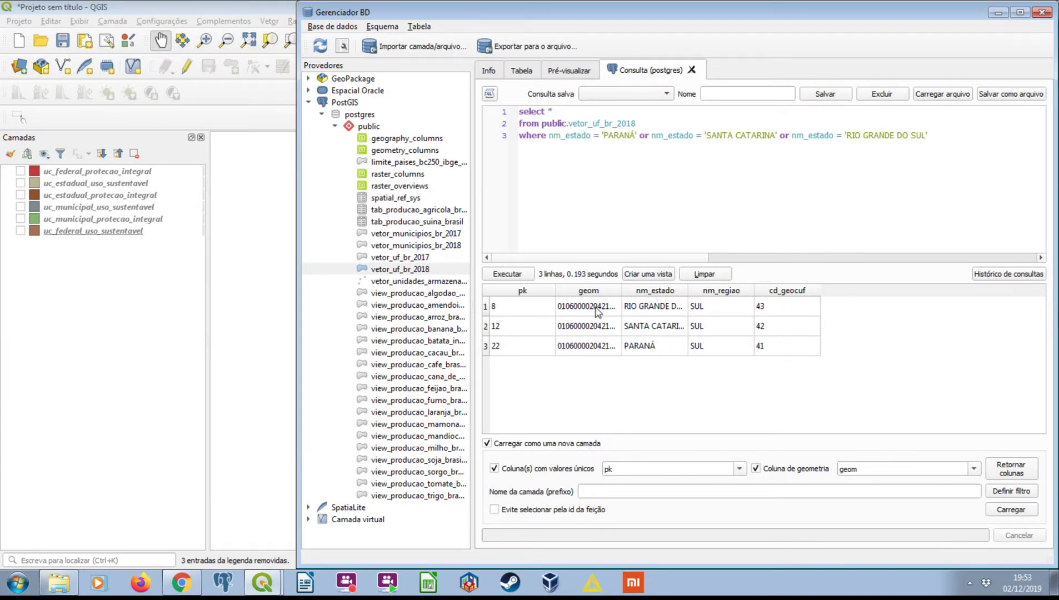
# Name the new layer sul and load it into the project
pyautogui.click(637, 492)
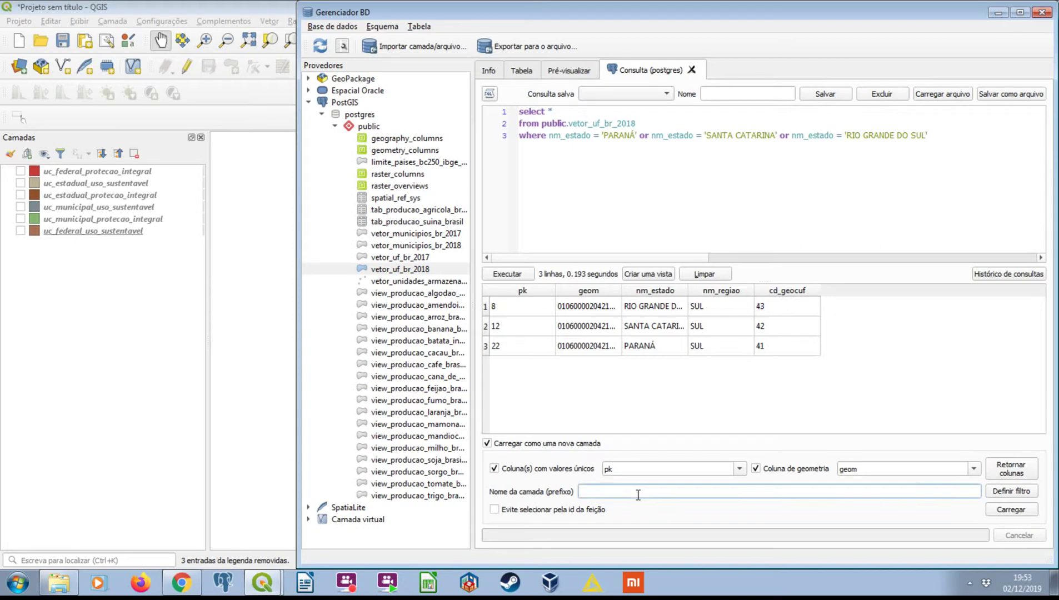
pyautogui.press('BackSpace')
pyautogui.press('BackSpace')
pyautogui.press('capslock')
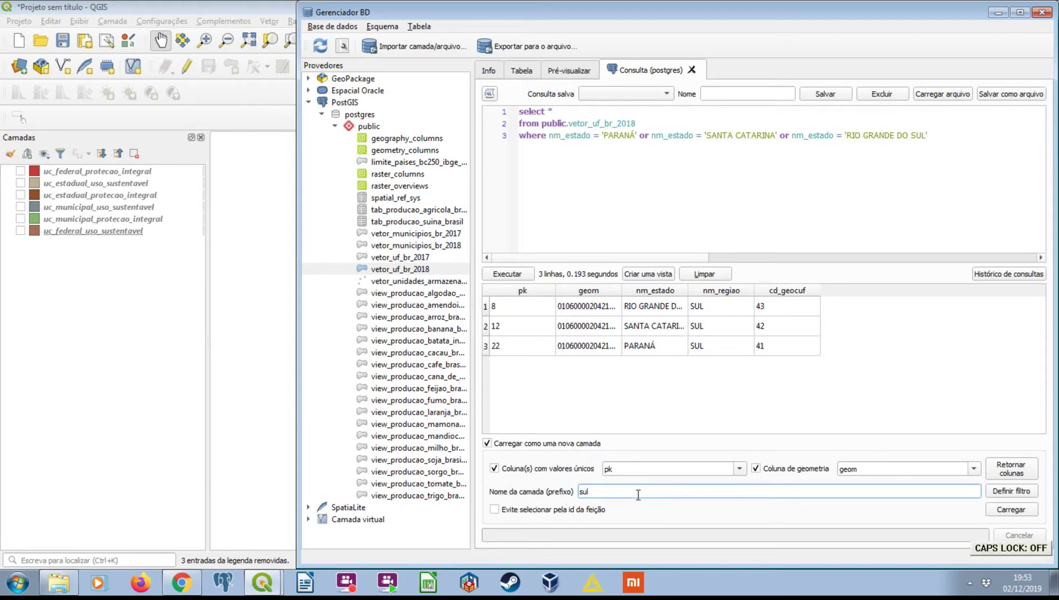
pyautogui.write('sul')
pyautogui.click(1006, 506)
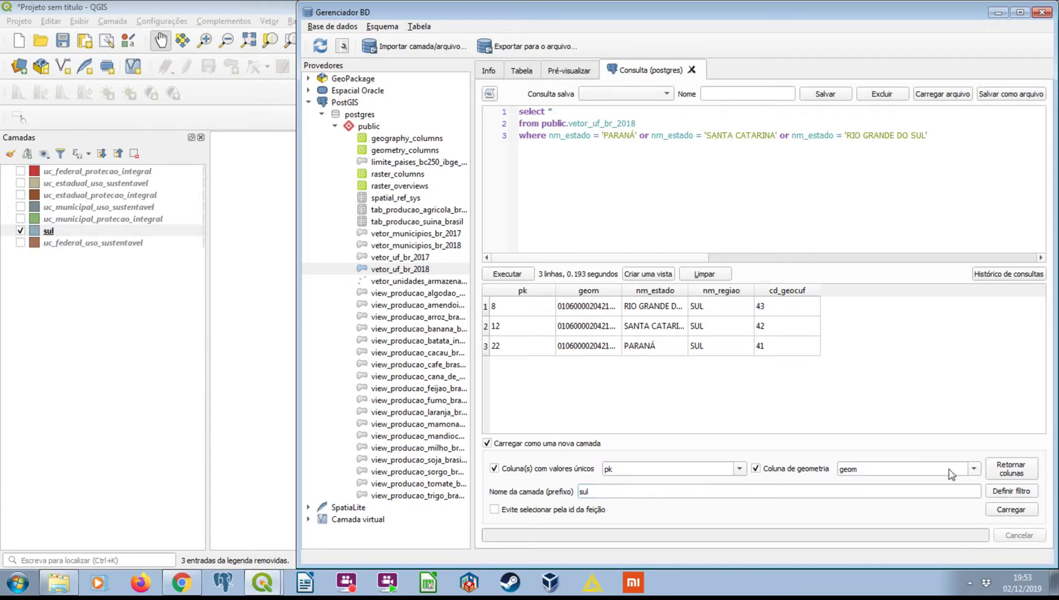
# Return to the main map window and zoom to the extent of the sul layer
pyautogui.click(1055, 148)
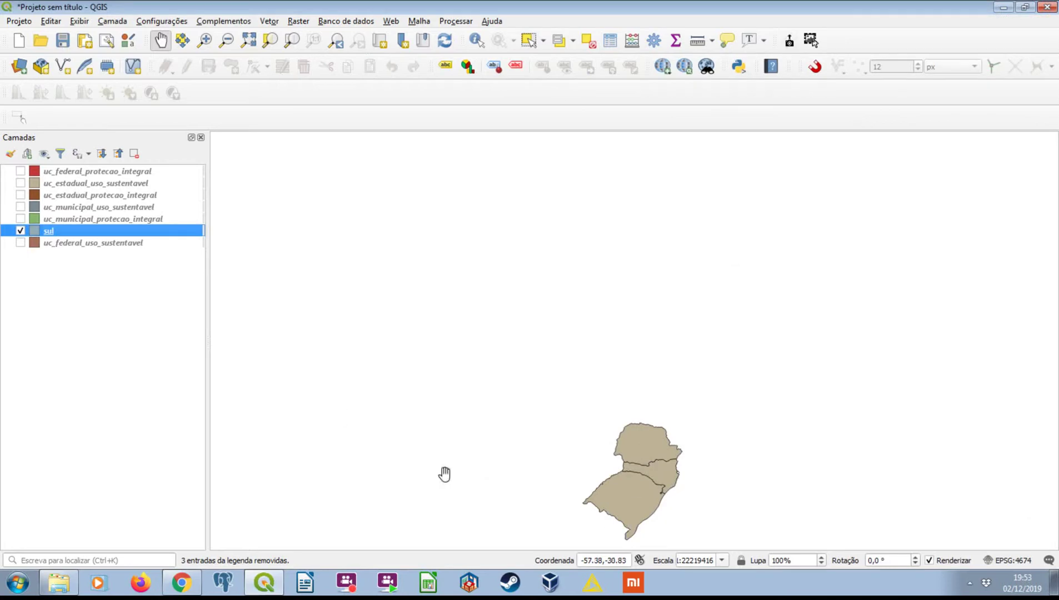
pyautogui.rightClick(95, 235)
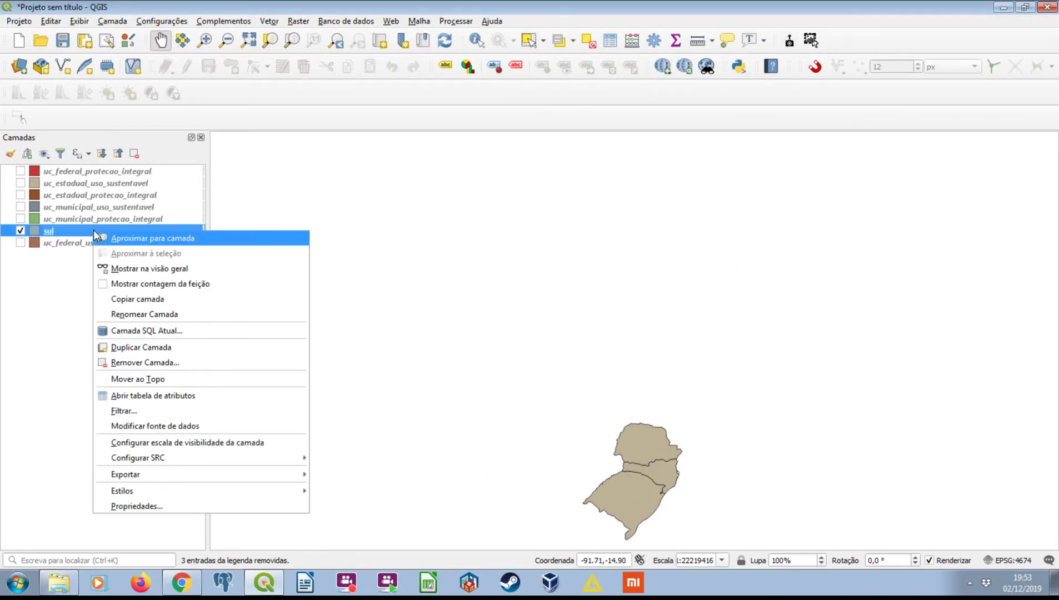
pyautogui.click(100, 237)
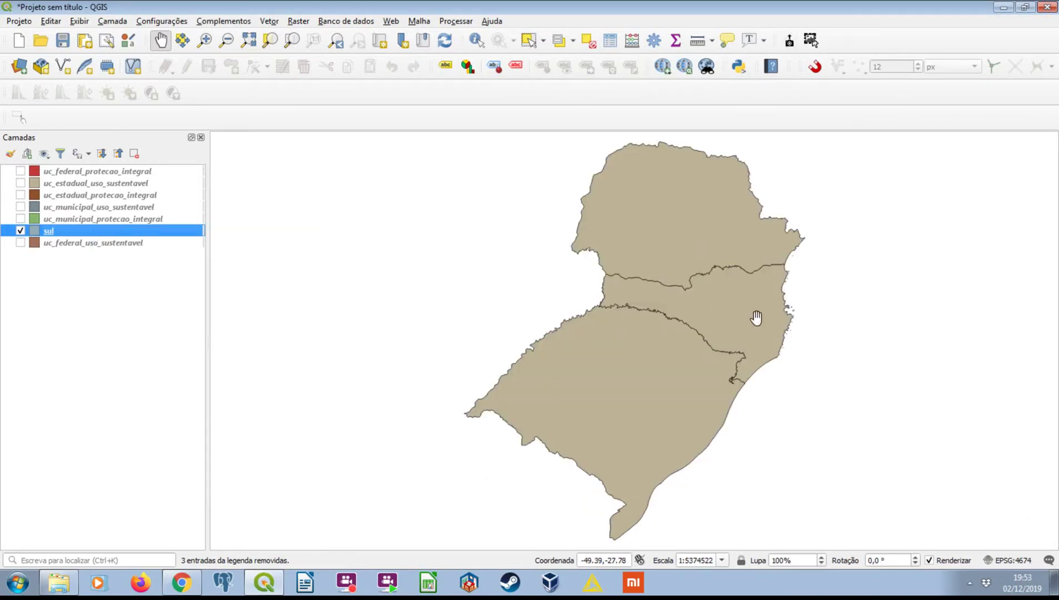
# Open the sul layer's SQL definition to review its state filter, and return to the map
pyautogui.rightClick(169, 234)
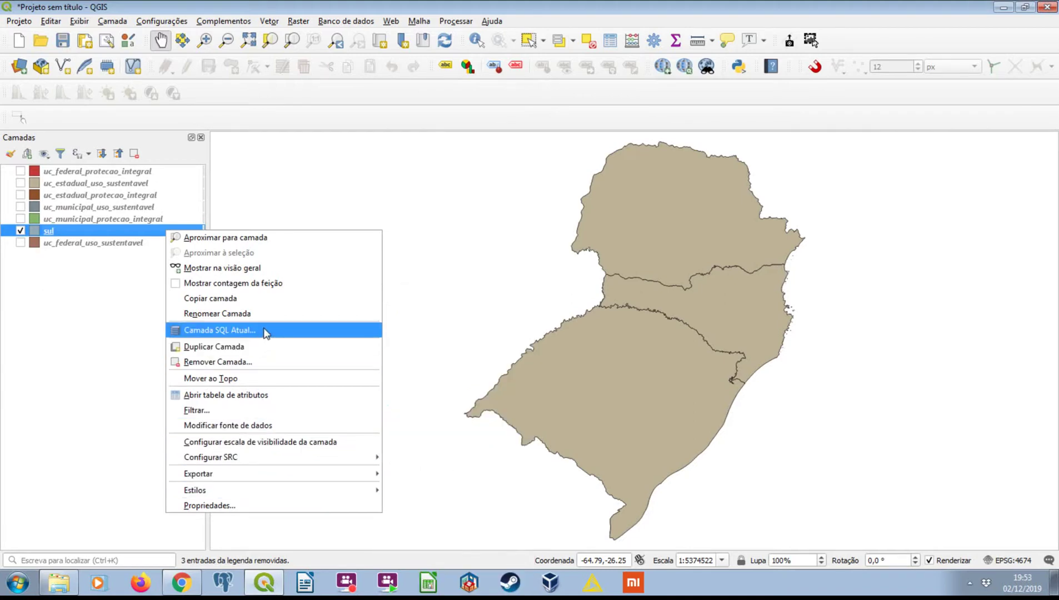
pyautogui.click(119, 340)
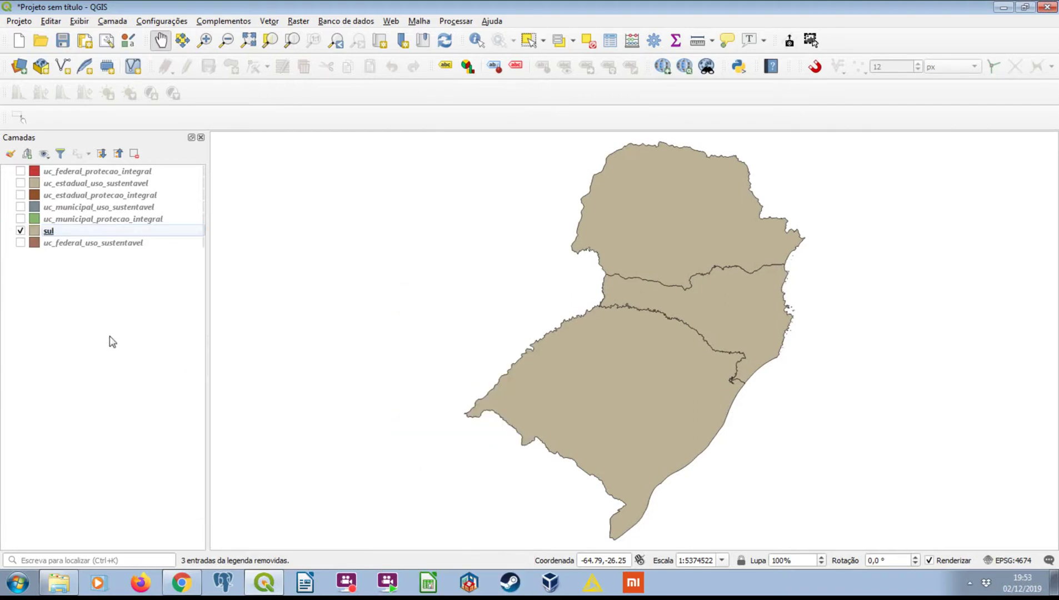
pyautogui.click(122, 233)
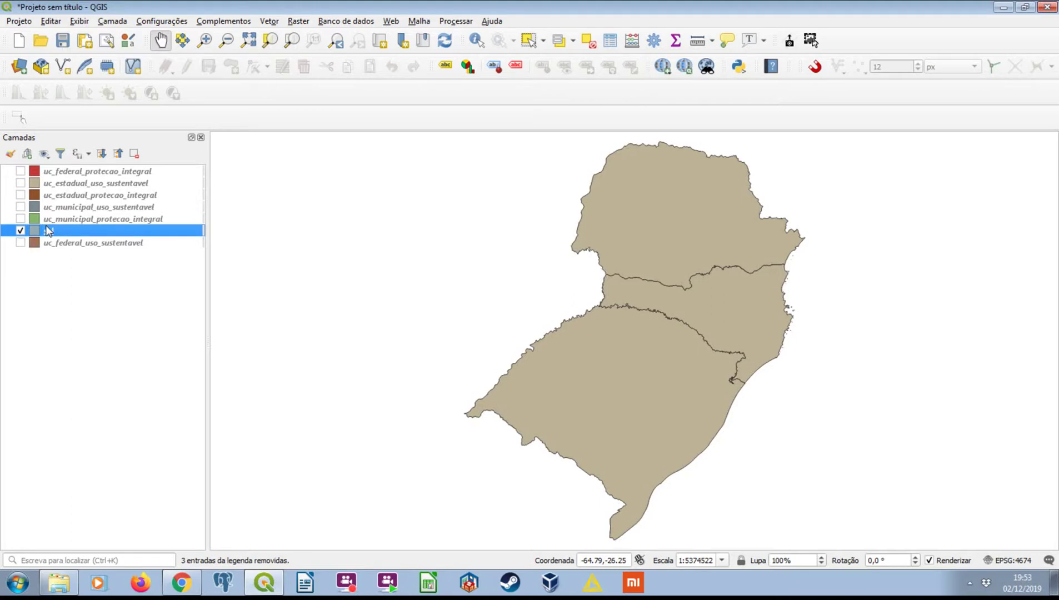
pyautogui.rightClick(175, 234)
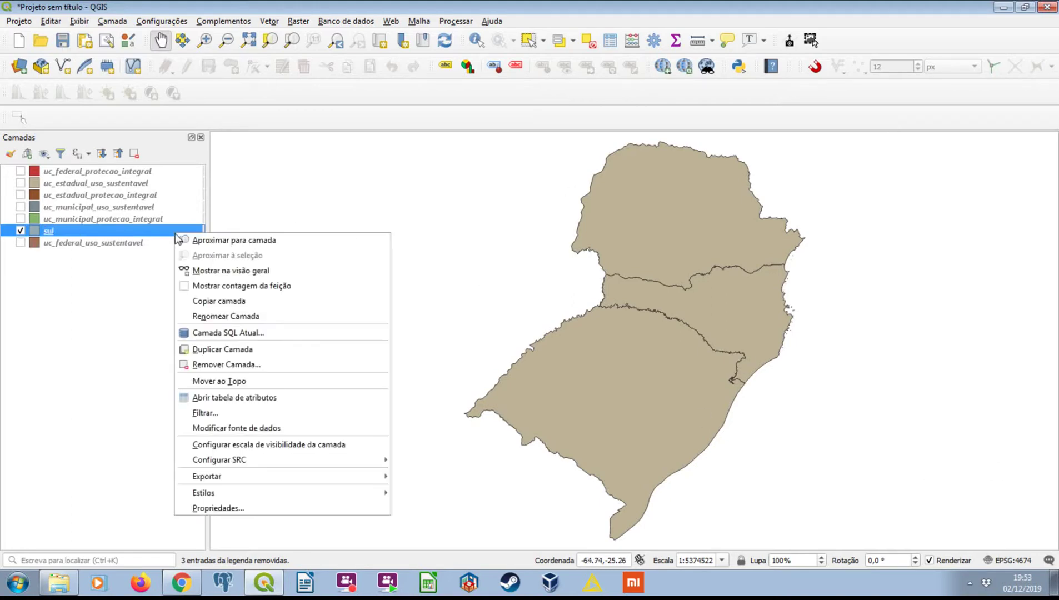
pyautogui.click(229, 333)
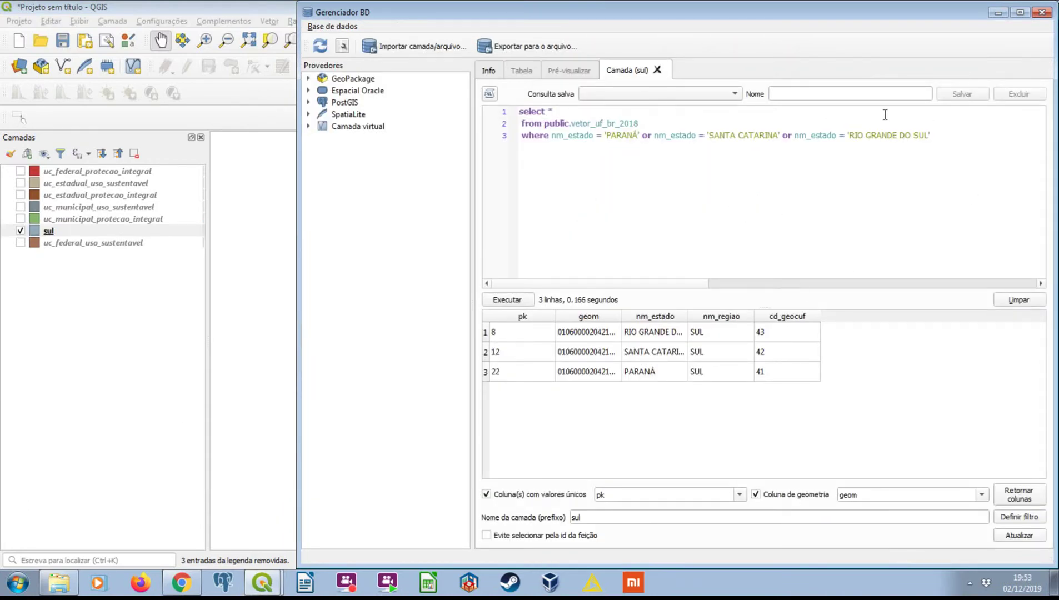
pyautogui.click(895, 135)
pyautogui.hotkey('alt', 'Tab')
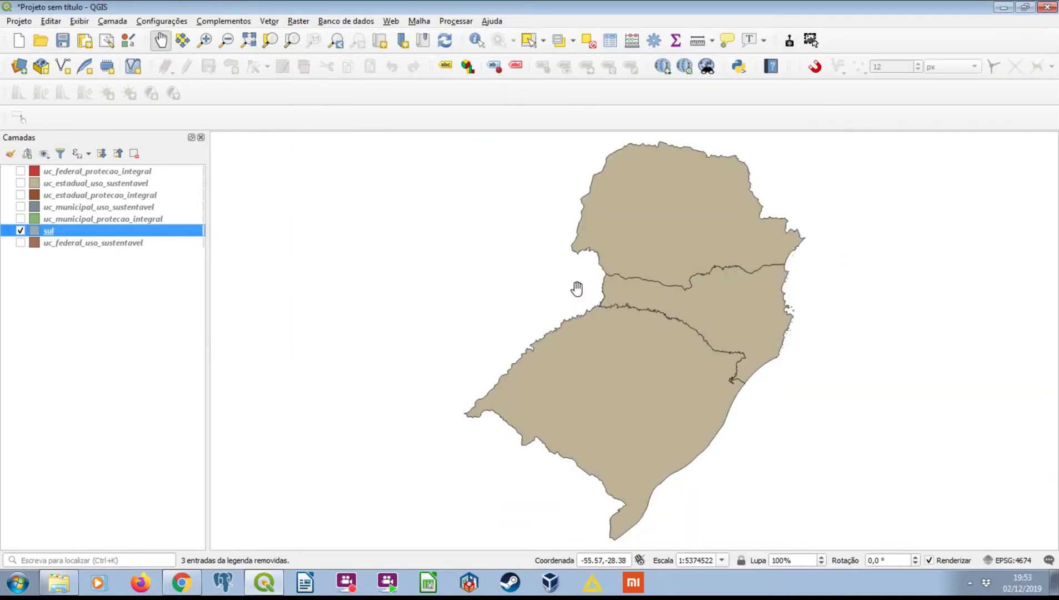
# Move the sul layer beneath uc_federal_uso_sustentavel, at the end of the layer order
pyautogui.scroll(-2, 574, 294)
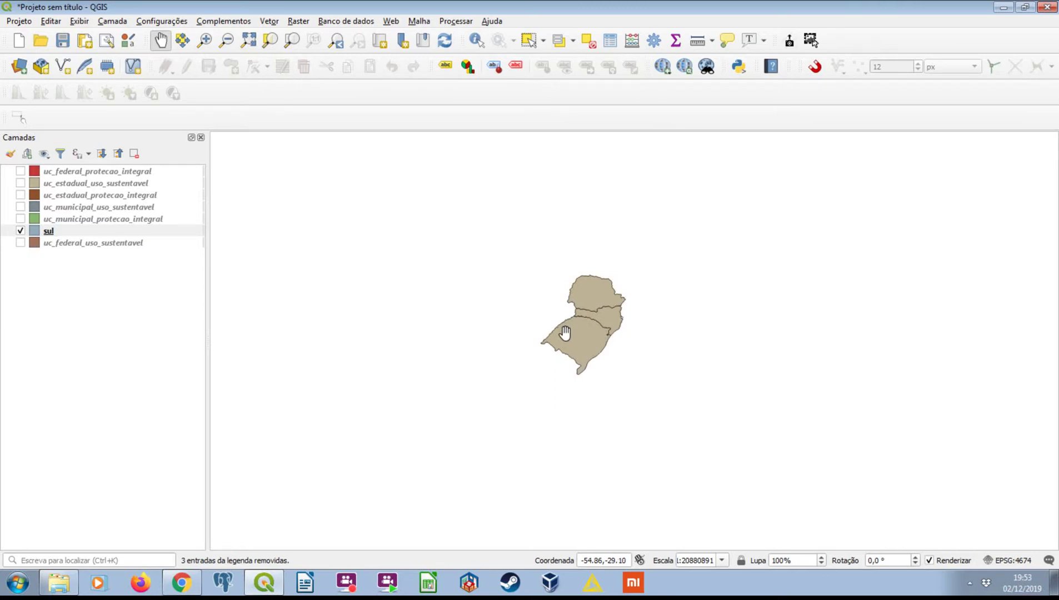
pyautogui.moveTo(83, 230); pyautogui.dragTo(63, 269)
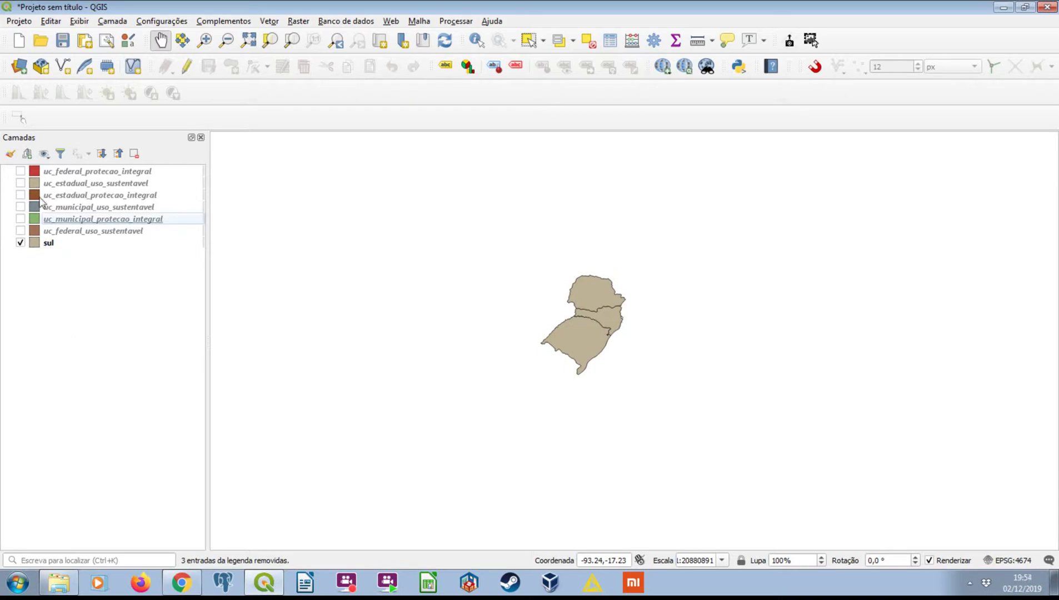
# Inspect uc_federal_protecao_integral over the southern states, and hide it again so only the sul layer is displayed
pyautogui.click(20, 171)
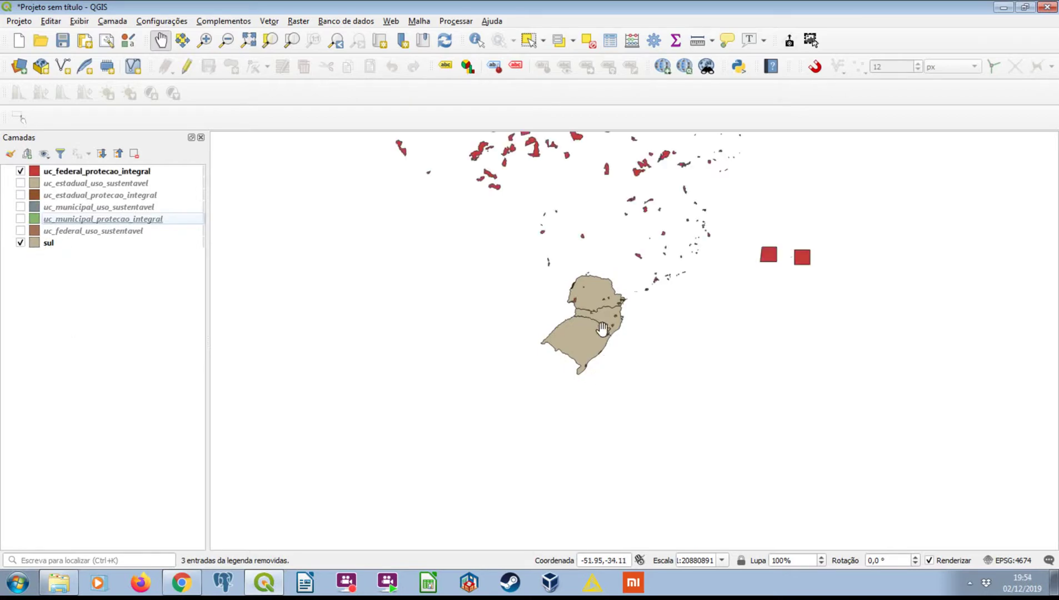
pyautogui.scroll(3, 608, 321)
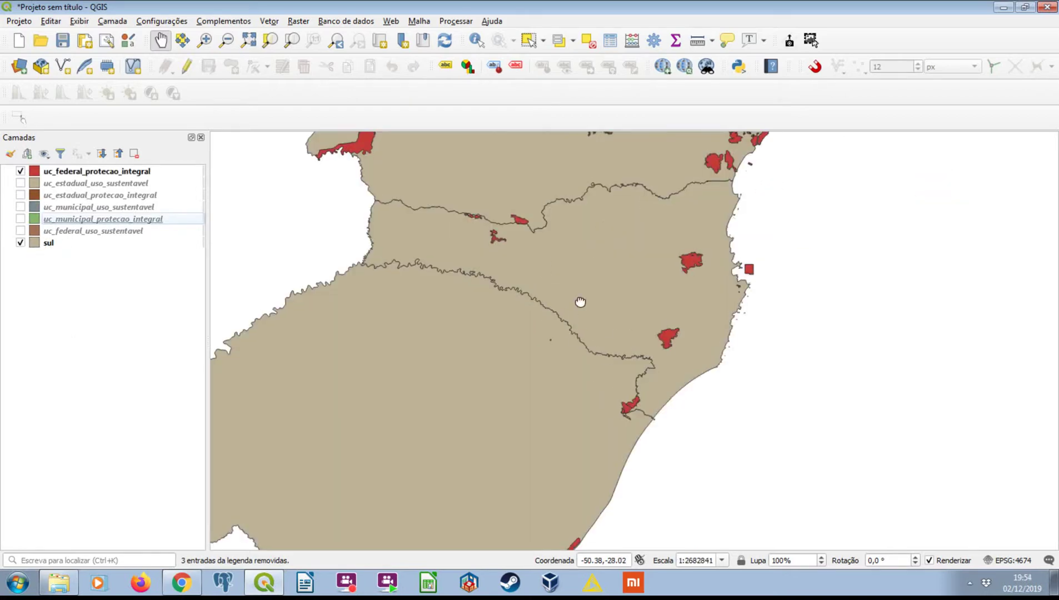
pyautogui.scroll(-2, 580, 302)
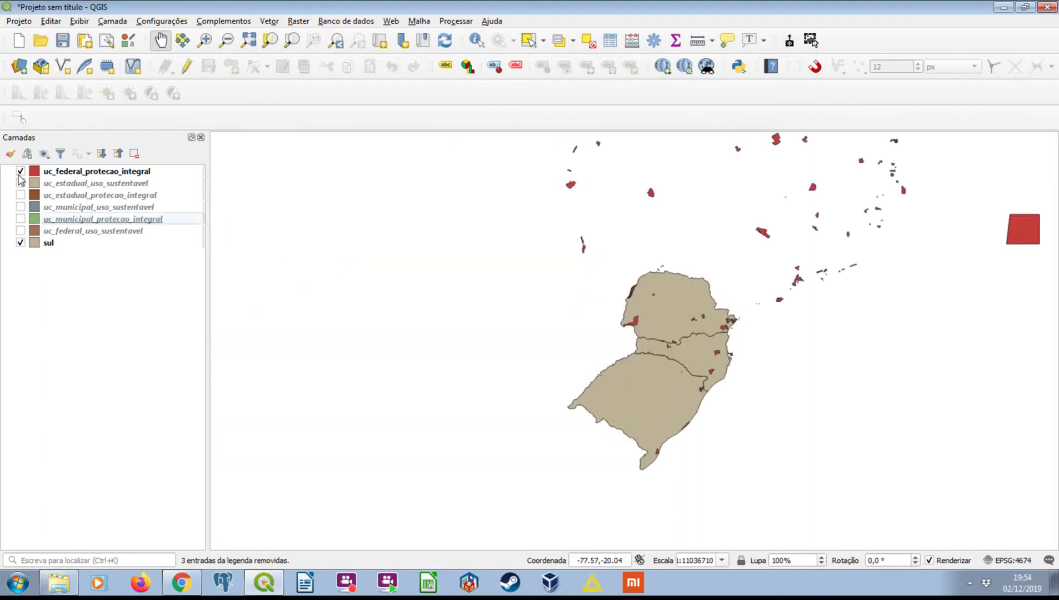
pyautogui.click(20, 171)
pyautogui.click(20, 243)
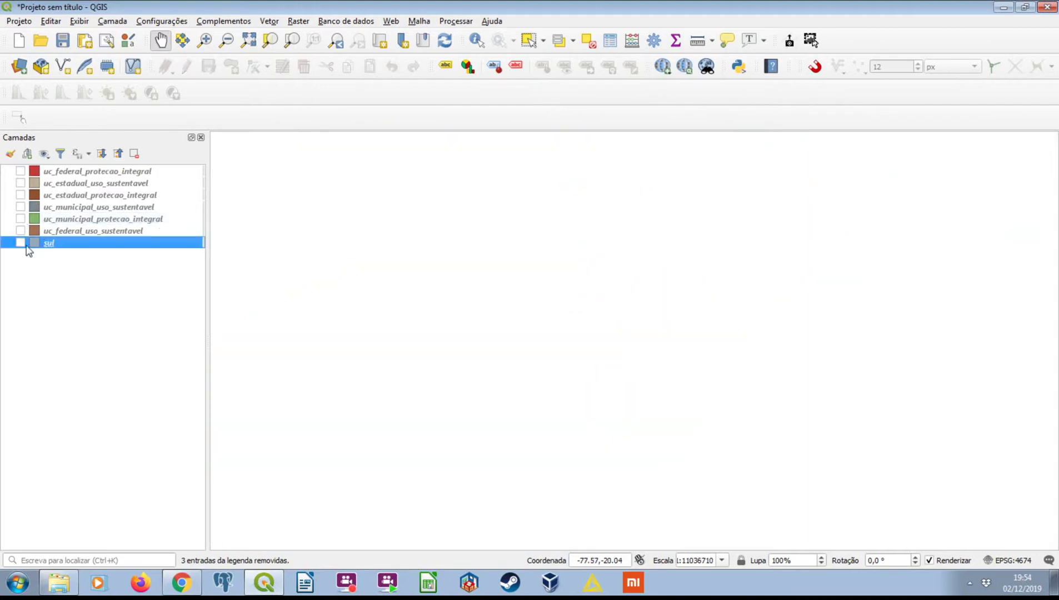
pyautogui.click(21, 243)
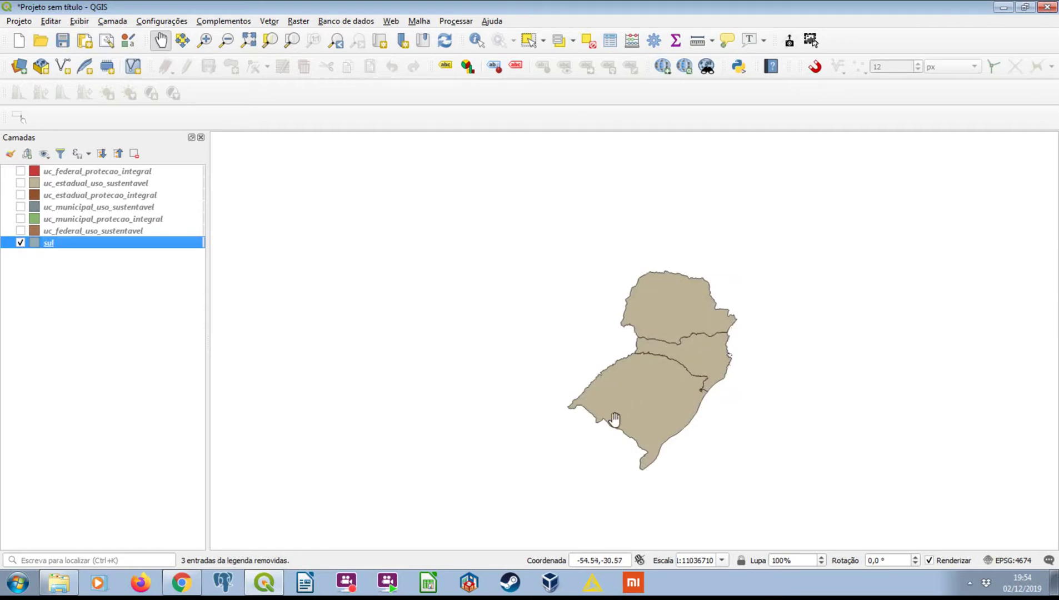
# Dissolve the sul layer into a single temporary polygon layer using the native Dissolver tool, with no dissolve fields
pyautogui.rightClick(873, 120)
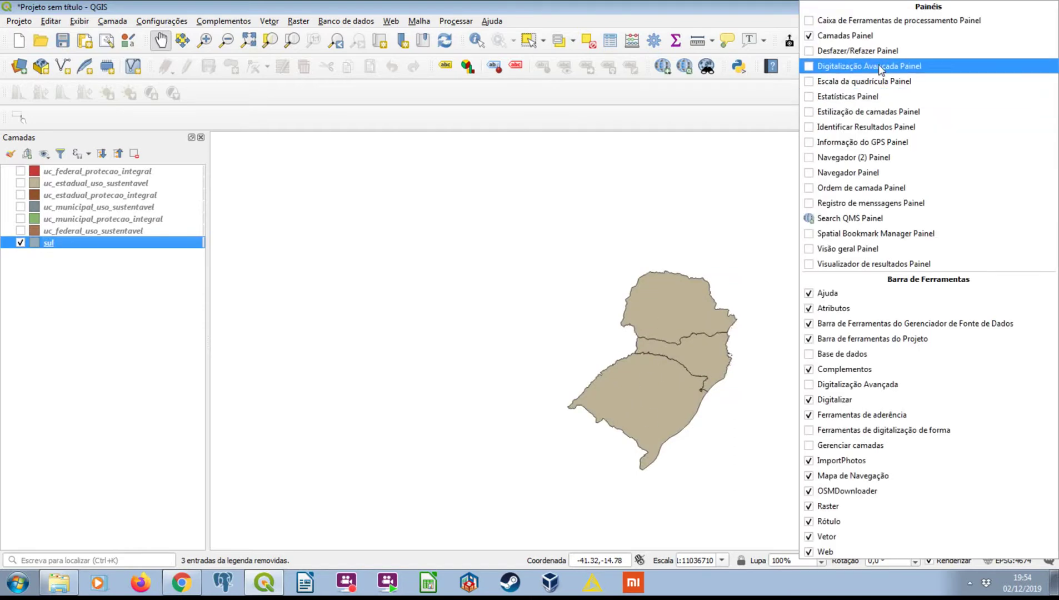
pyautogui.click(874, 27)
pyautogui.click(775, 171)
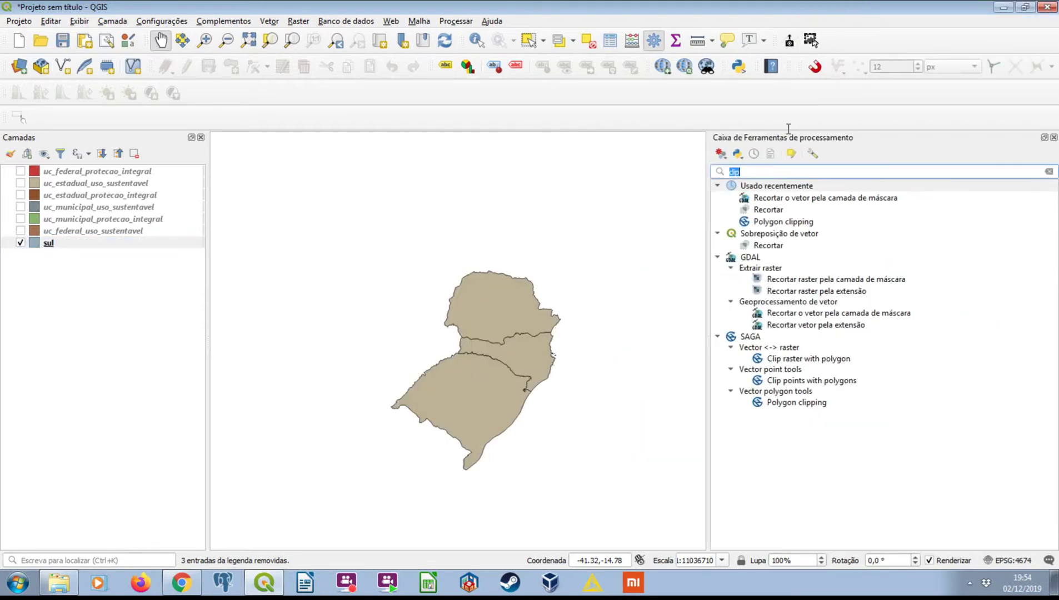
pyautogui.write('d')
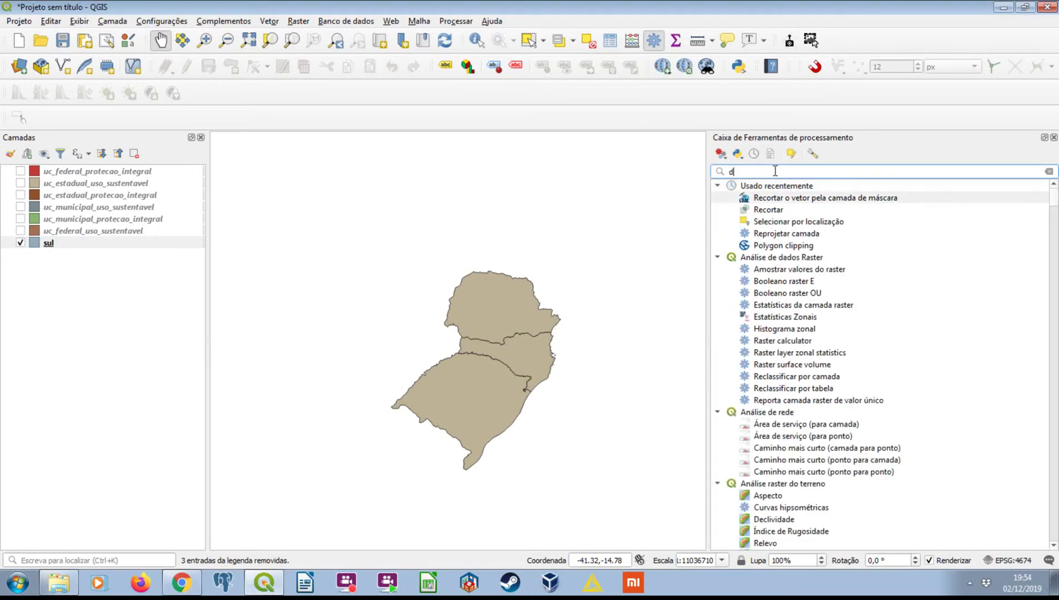
pyautogui.write('issol')
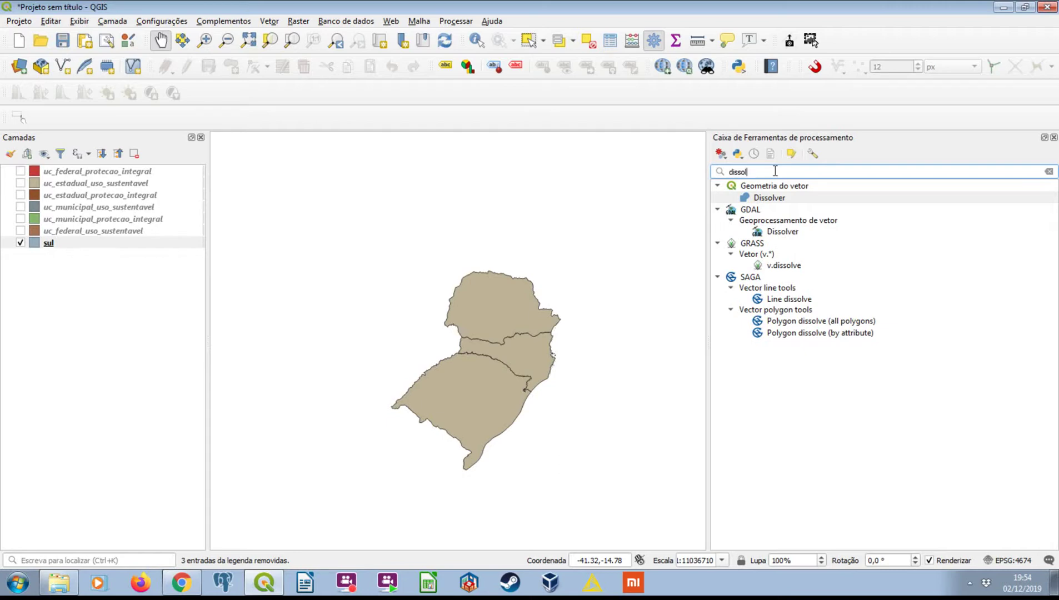
pyautogui.doubleClick(783, 198)
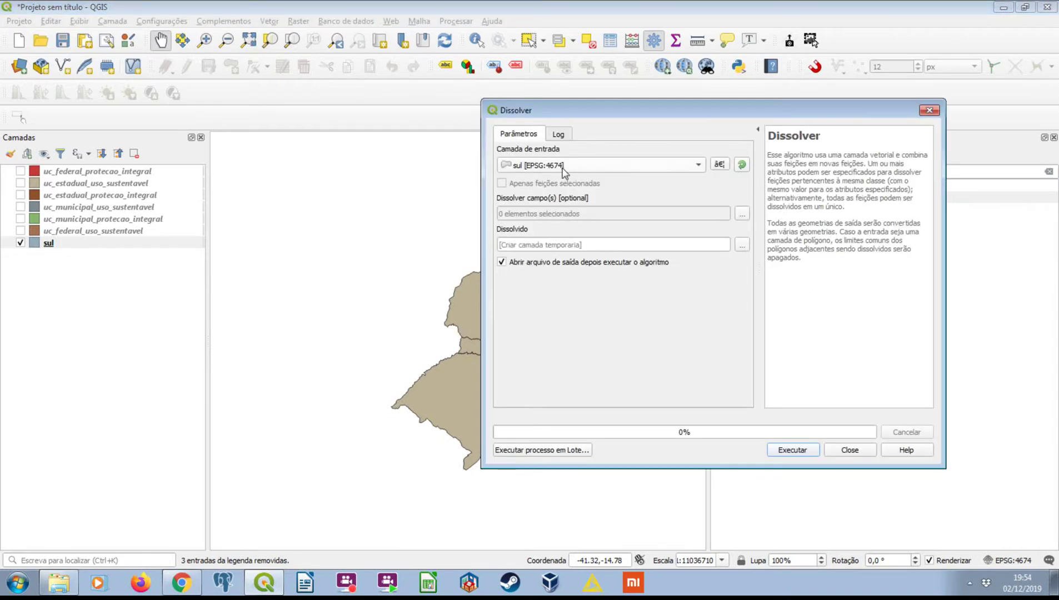
pyautogui.click(792, 449)
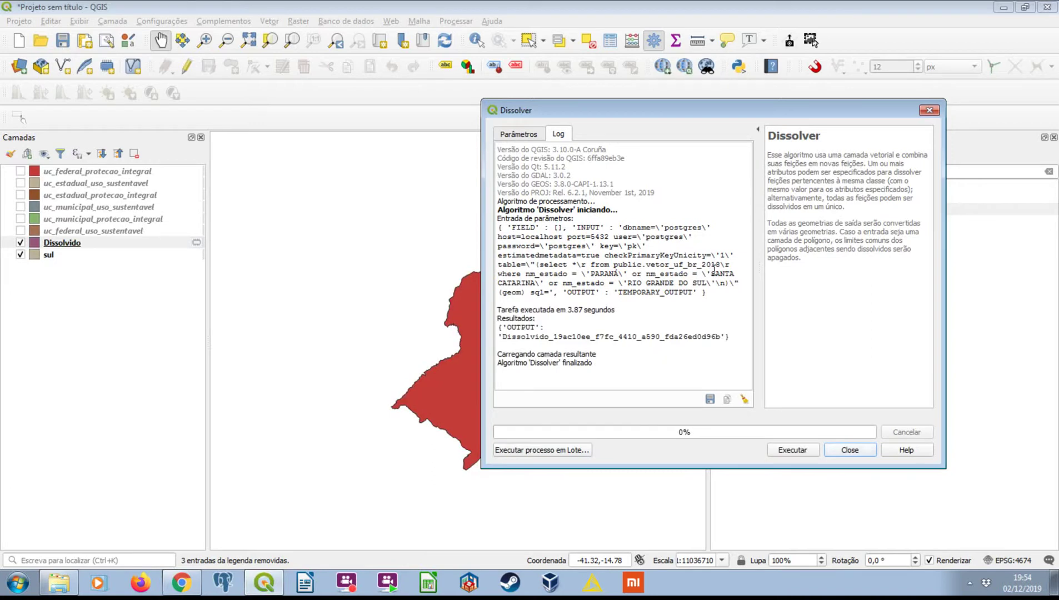
pyautogui.click(835, 449)
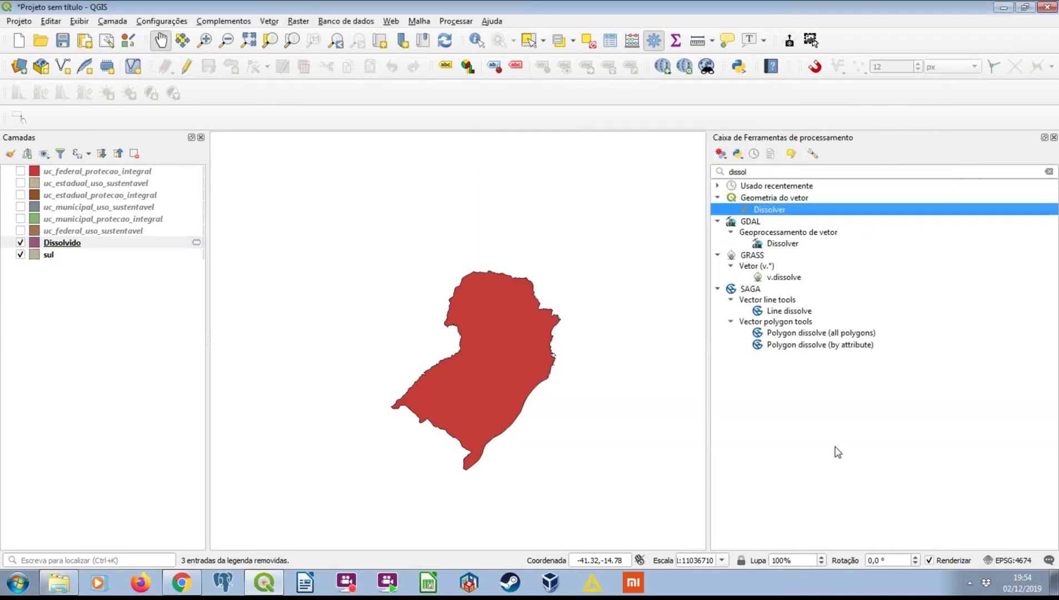
# Compare the Dissolvido layer with sul by toggling its visibility, and check its coordinate reference system in the layer properties
pyautogui.click(20, 243)
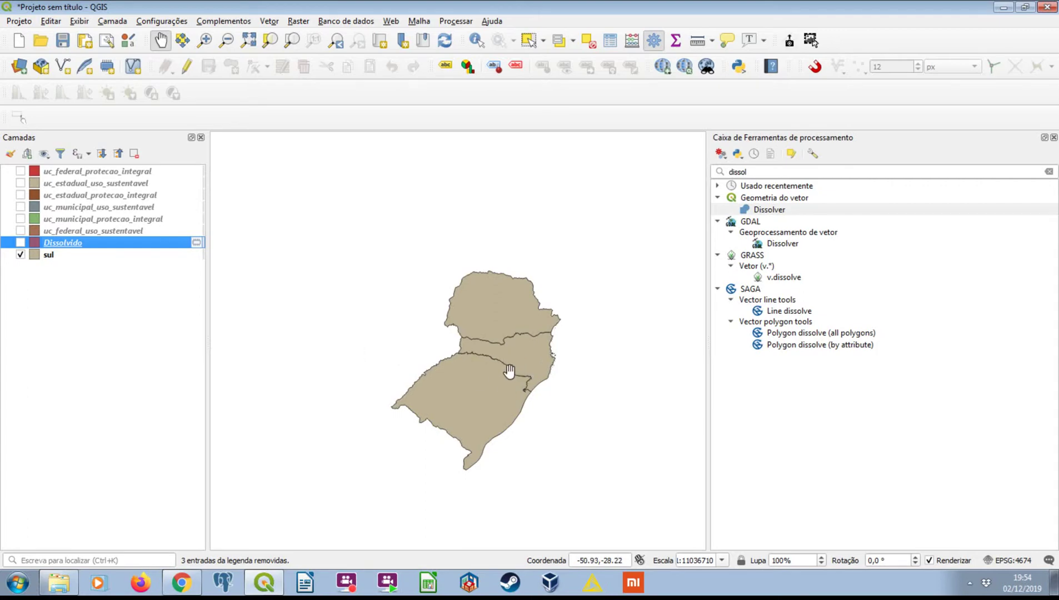
pyautogui.click(20, 243)
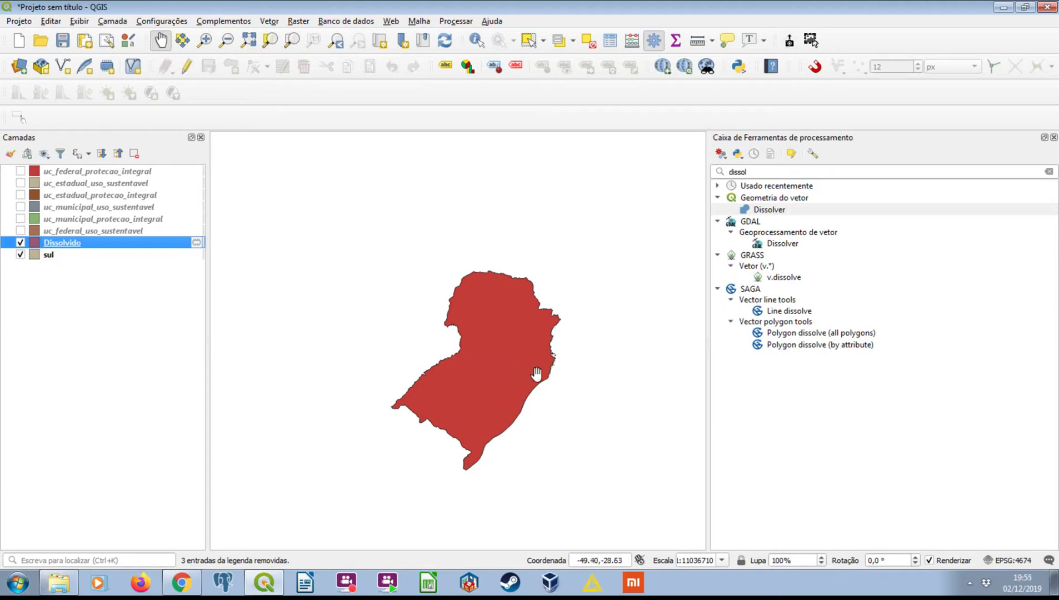
pyautogui.doubleClick(118, 246)
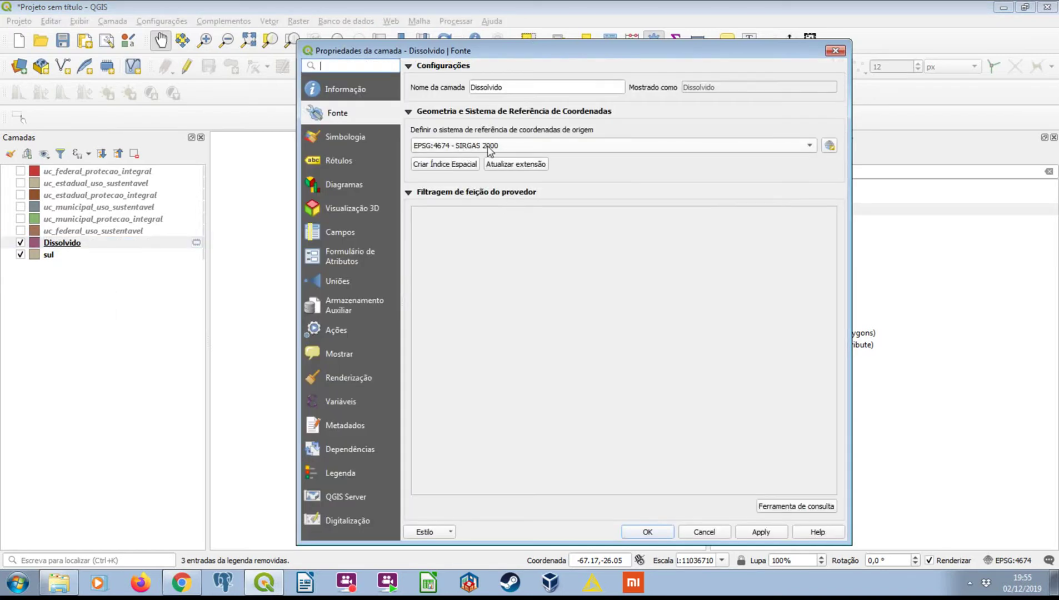
pyautogui.click(834, 50)
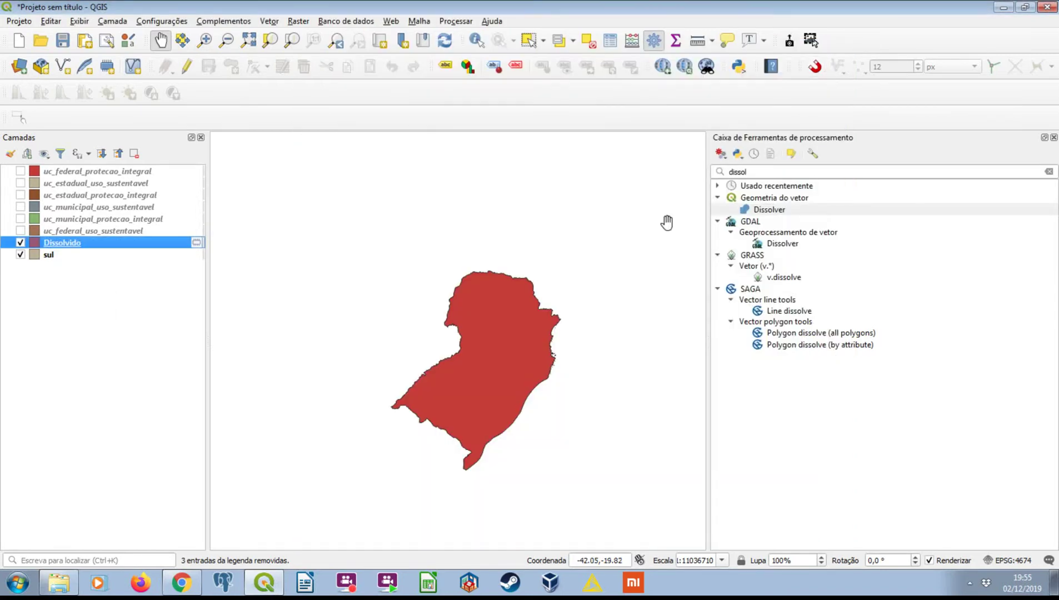
# Hide the sul layer and make Dissolvido the active layer
pyautogui.click(56, 257)
pyautogui.click(21, 254)
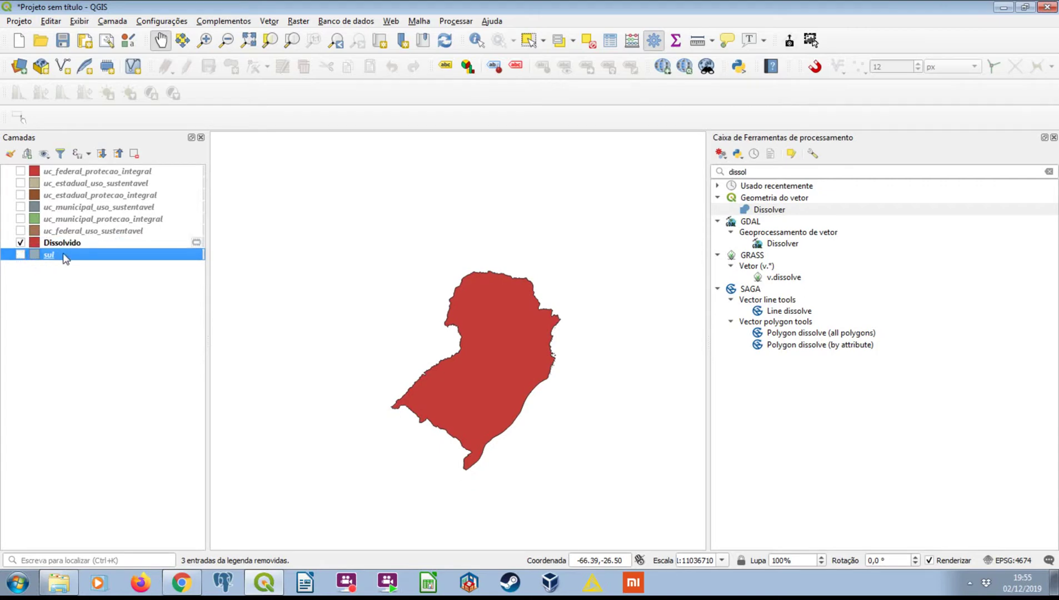
pyautogui.press('Up')
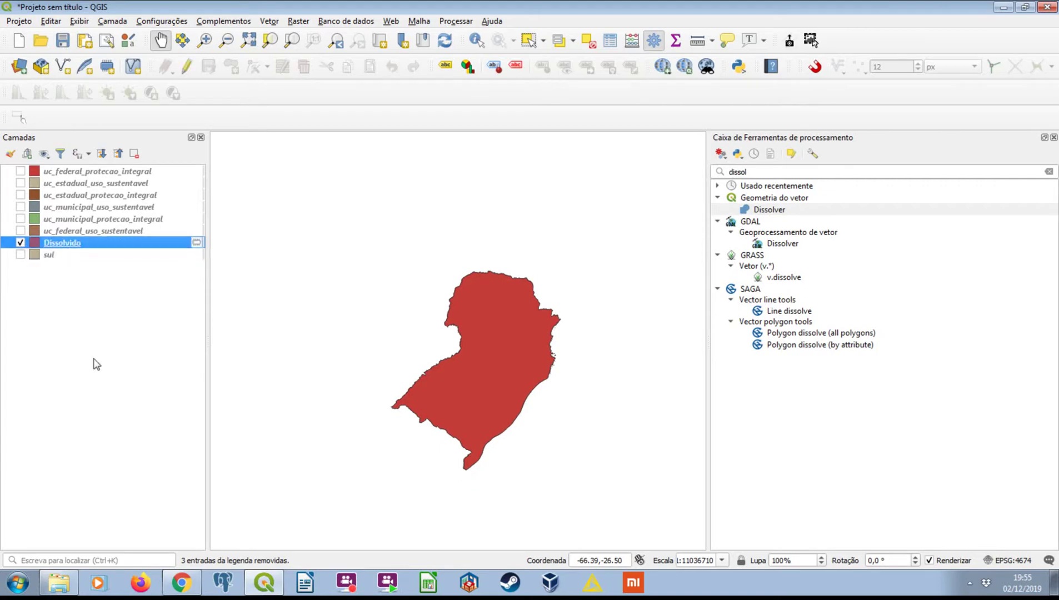
# Search the processing tools for "clip" and select SAGA's Polygon clipping among the vector polygon tools
pyautogui.click(793, 171)
pyautogui.press('BackSpace')
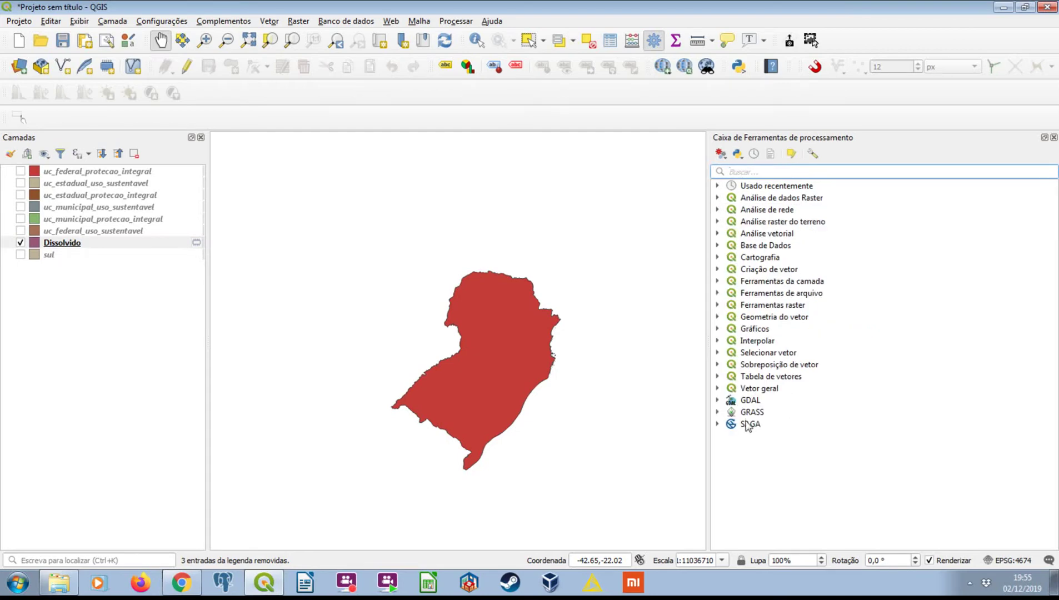
pyautogui.click(716, 424)
pyautogui.click(717, 423)
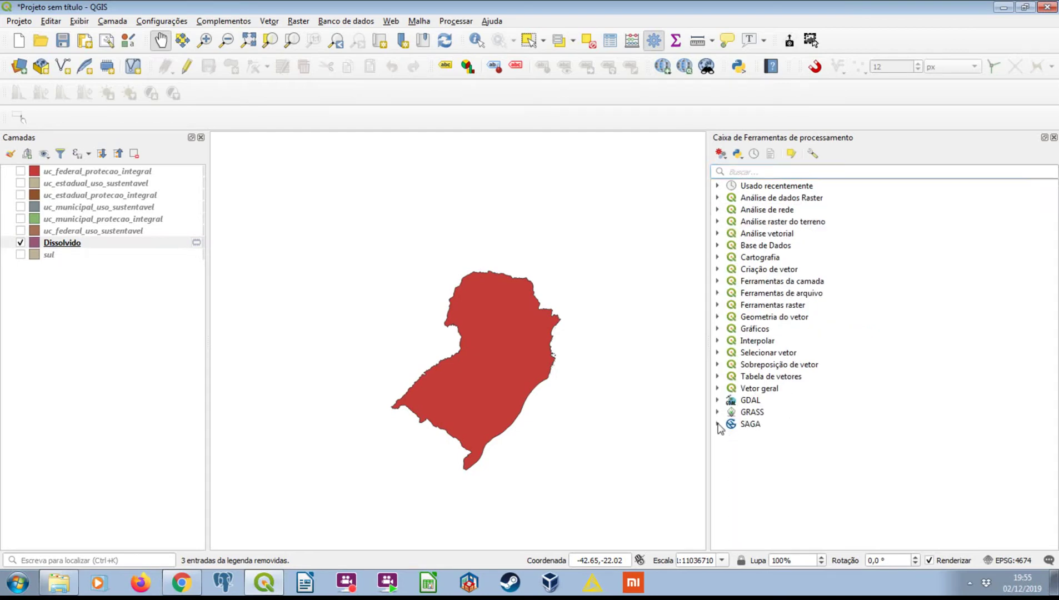
pyautogui.click(780, 171)
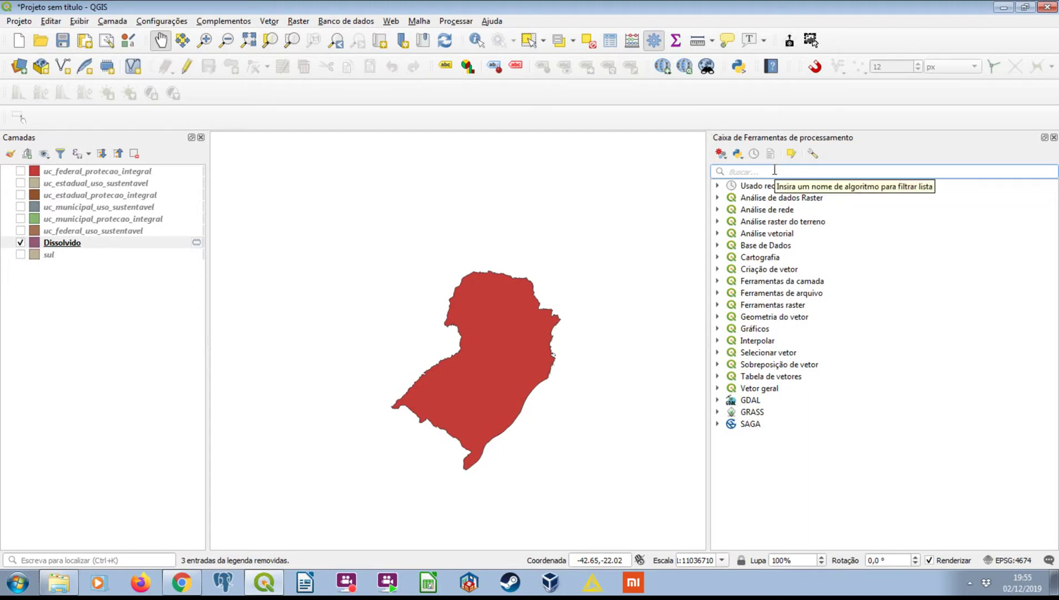
pyautogui.write('clip')
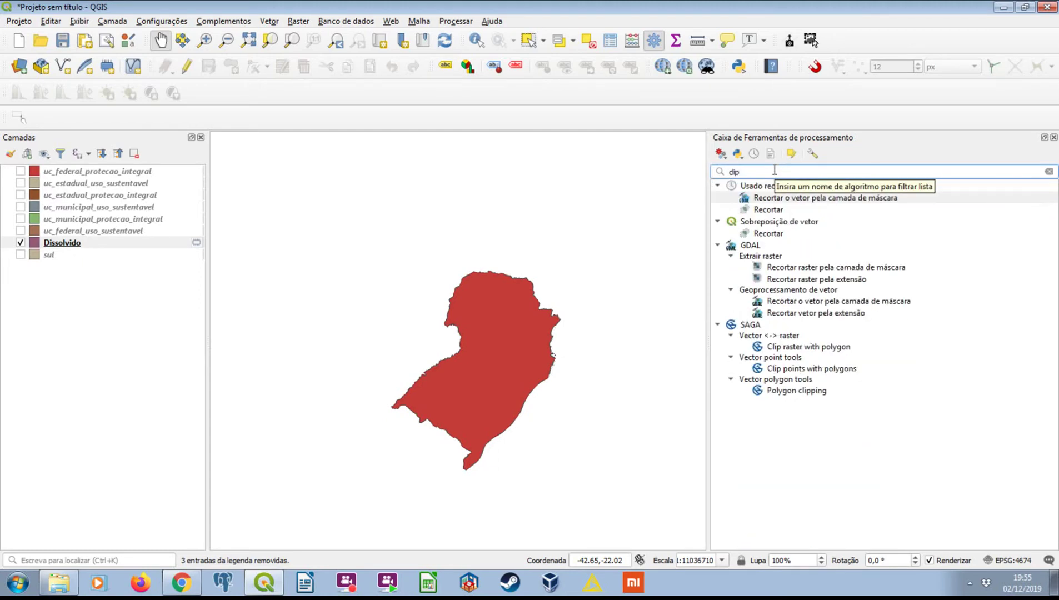
pyautogui.click(784, 325)
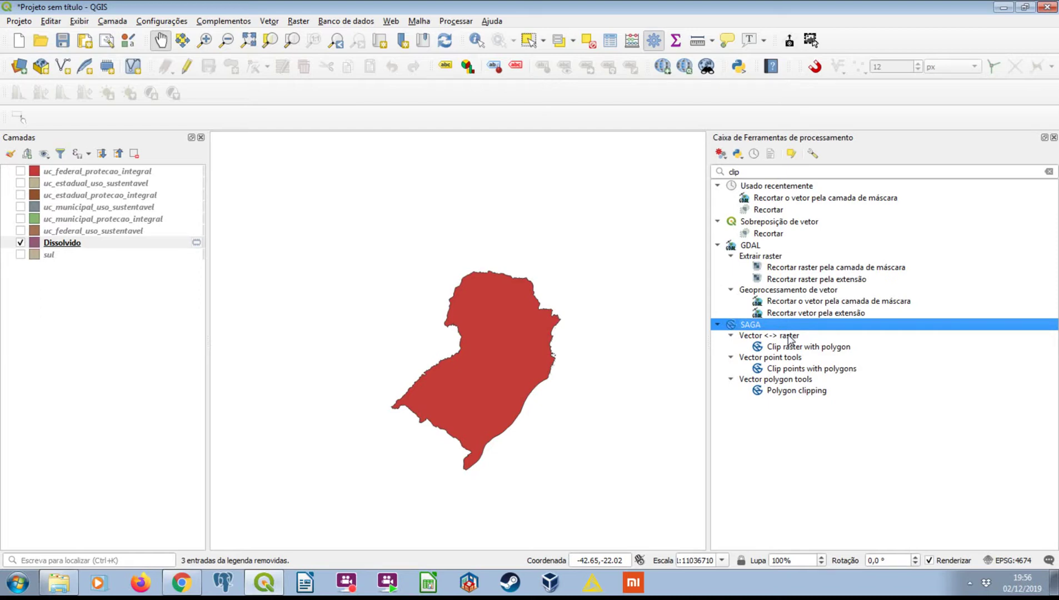
pyautogui.click(808, 350)
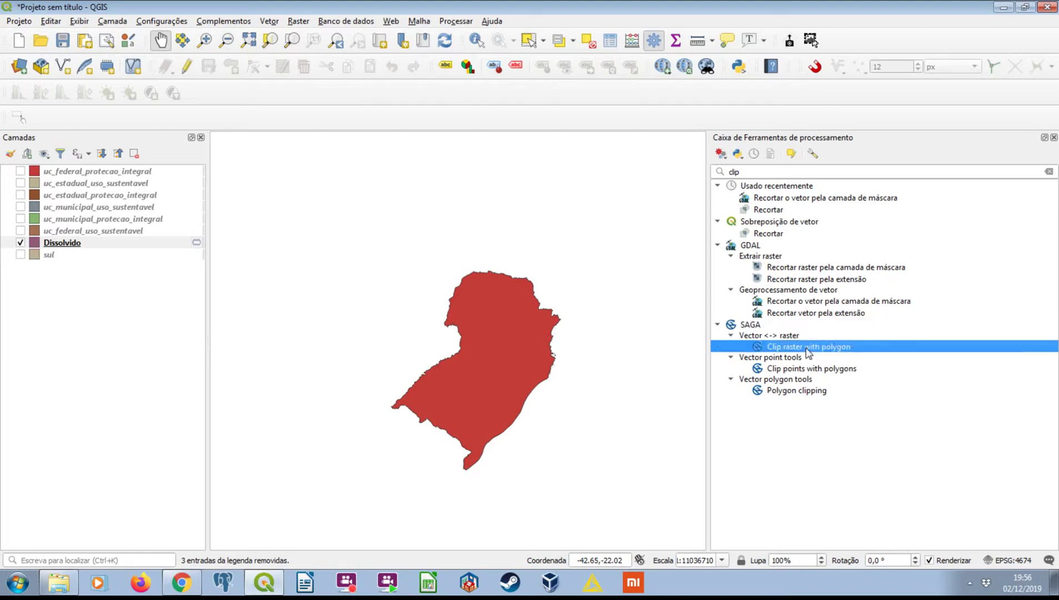
pyautogui.click(808, 368)
pyautogui.click(801, 391)
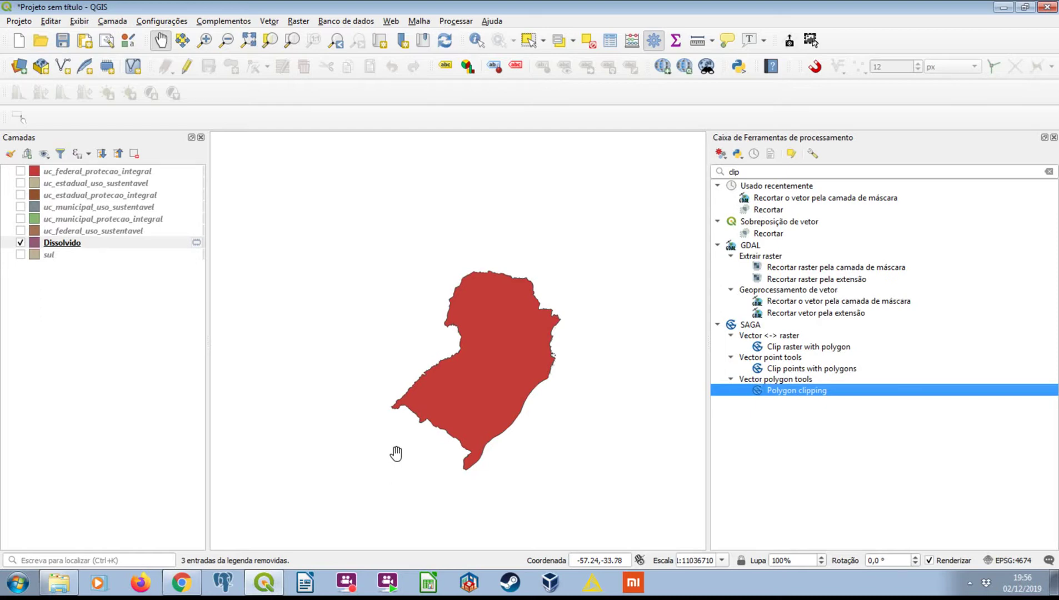
# Run Polygon clipping with uc_estadual_protecao_integral as clip features and Dissolvido as input features, saving the output to a temporary file
pyautogui.doubleClick(829, 396)
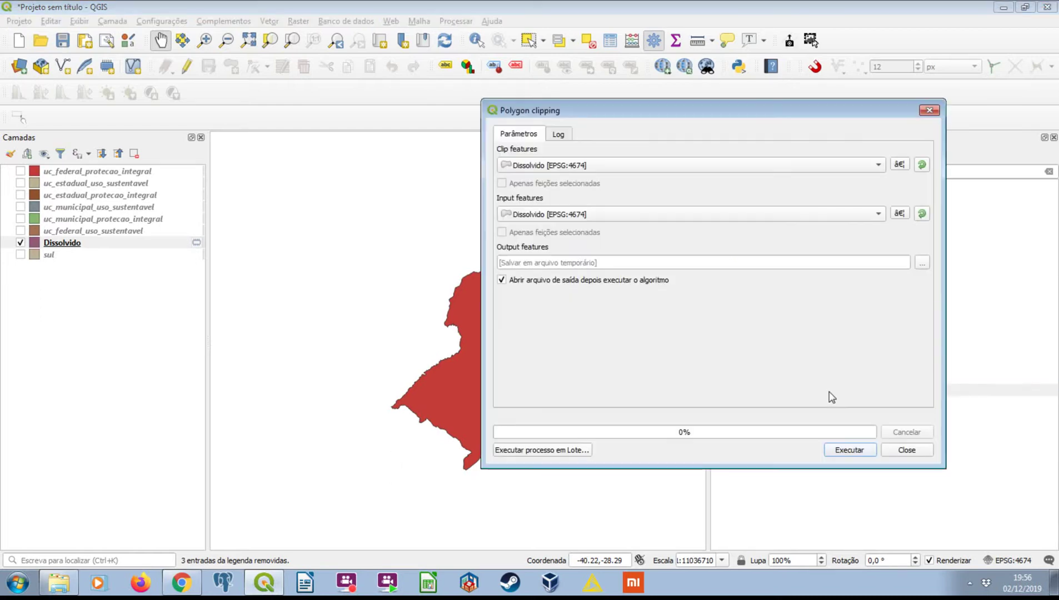
pyautogui.click(558, 165)
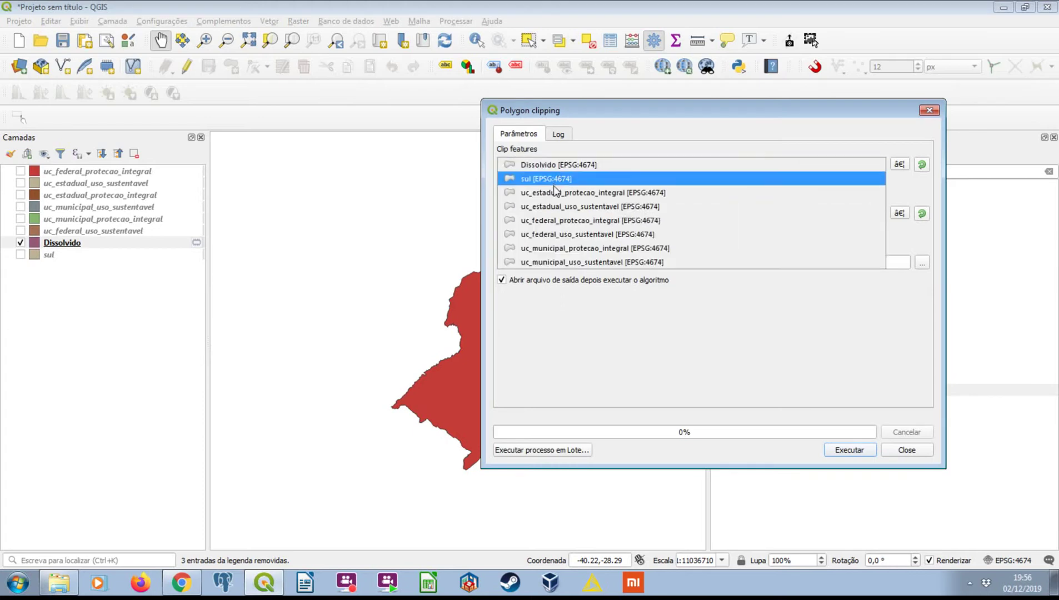
pyautogui.click(554, 189)
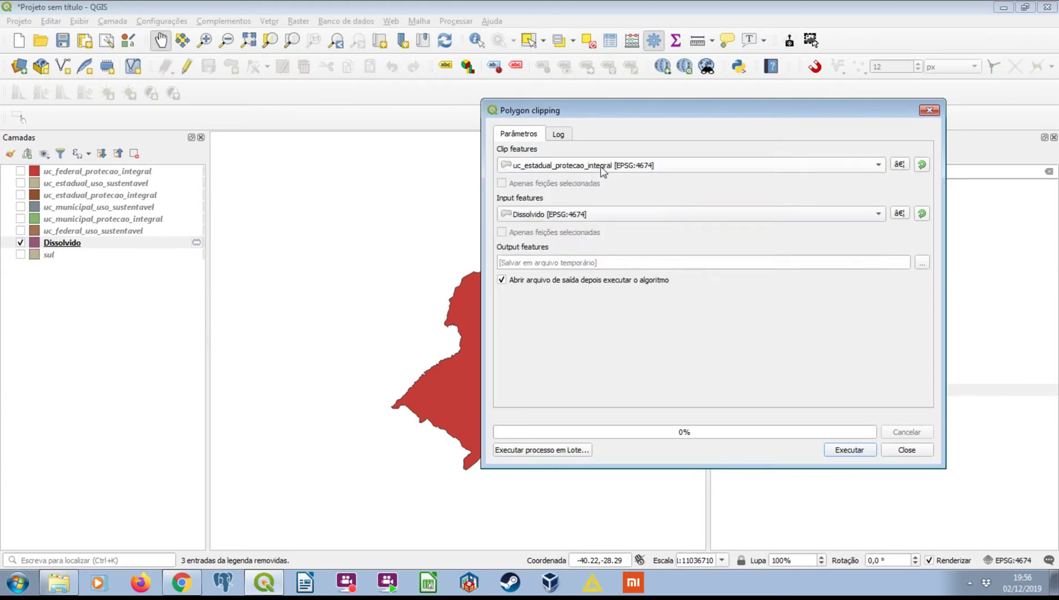
pyautogui.click(856, 451)
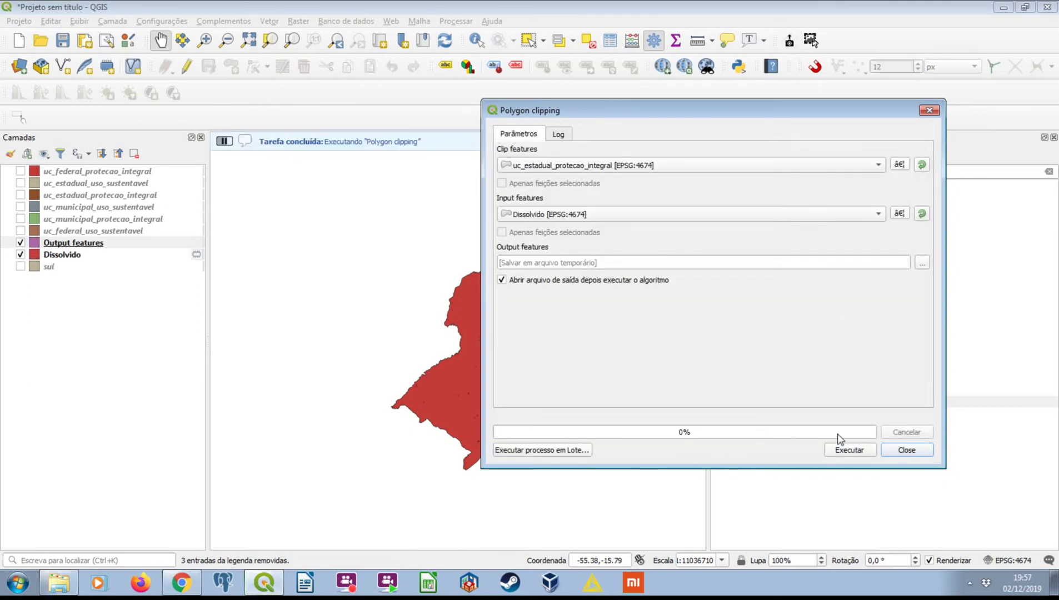
pyautogui.click(898, 453)
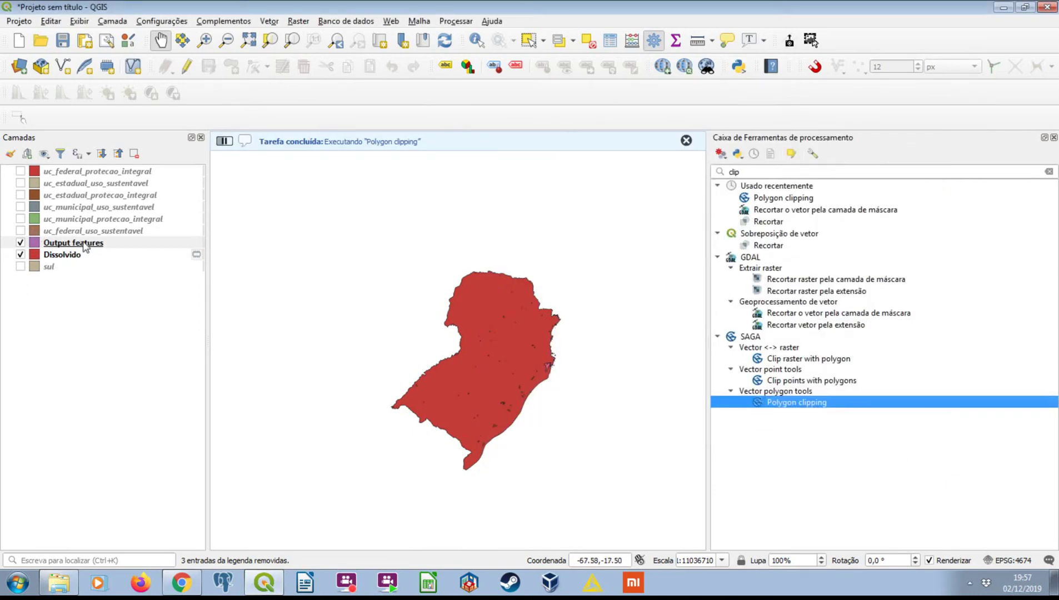
# Hide the Dissolvido layer and zoom to the extent of the Output features layer
pyautogui.click(23, 255)
pyautogui.click(23, 256)
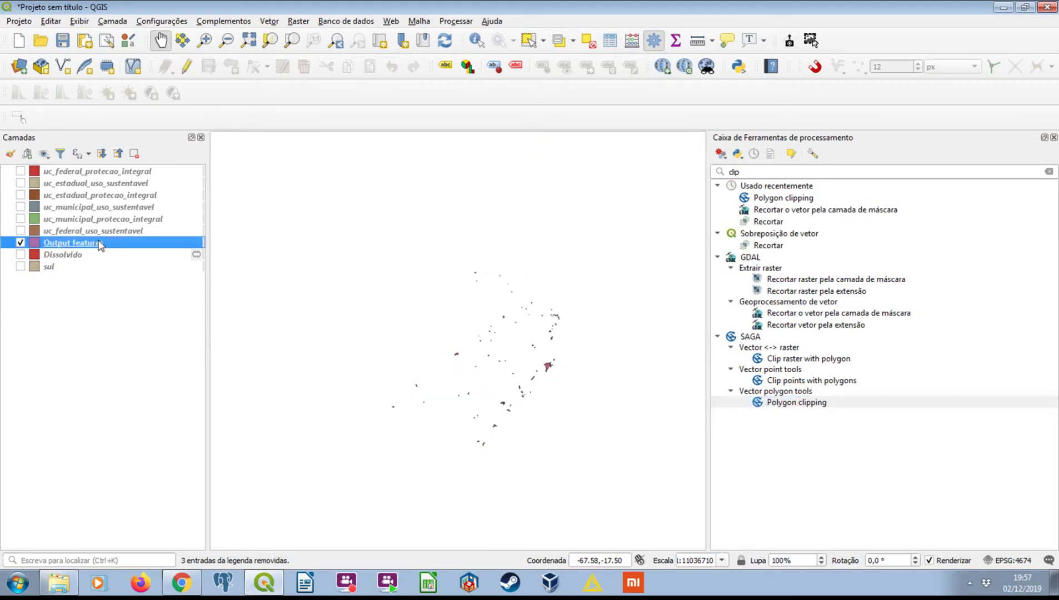
pyautogui.rightClick(102, 243)
pyautogui.press('Escape')
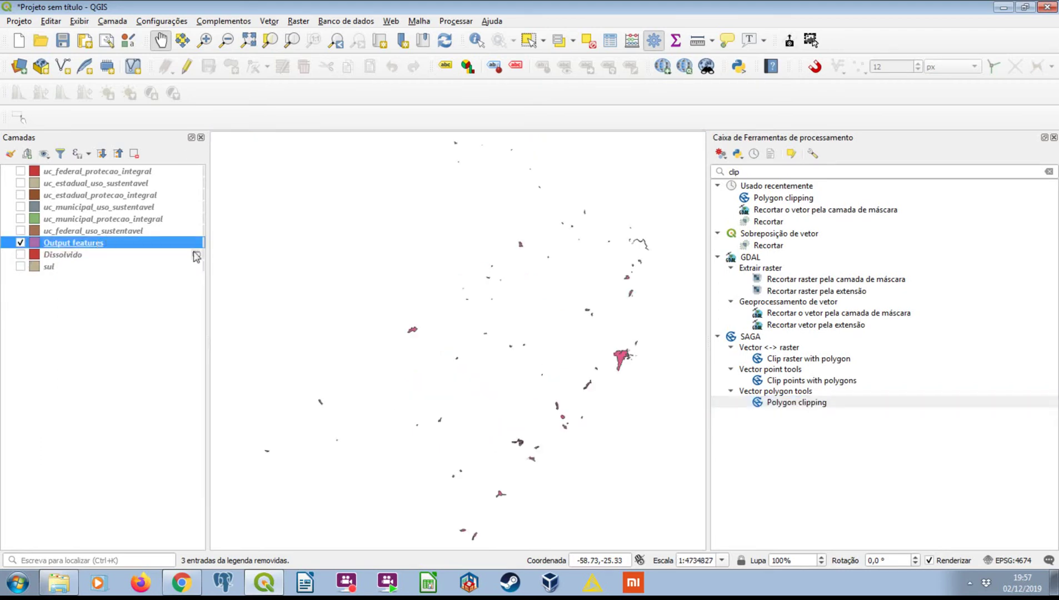
# Examine the records in the Output features attribute table, and return to the map
pyautogui.rightClick(87, 245)
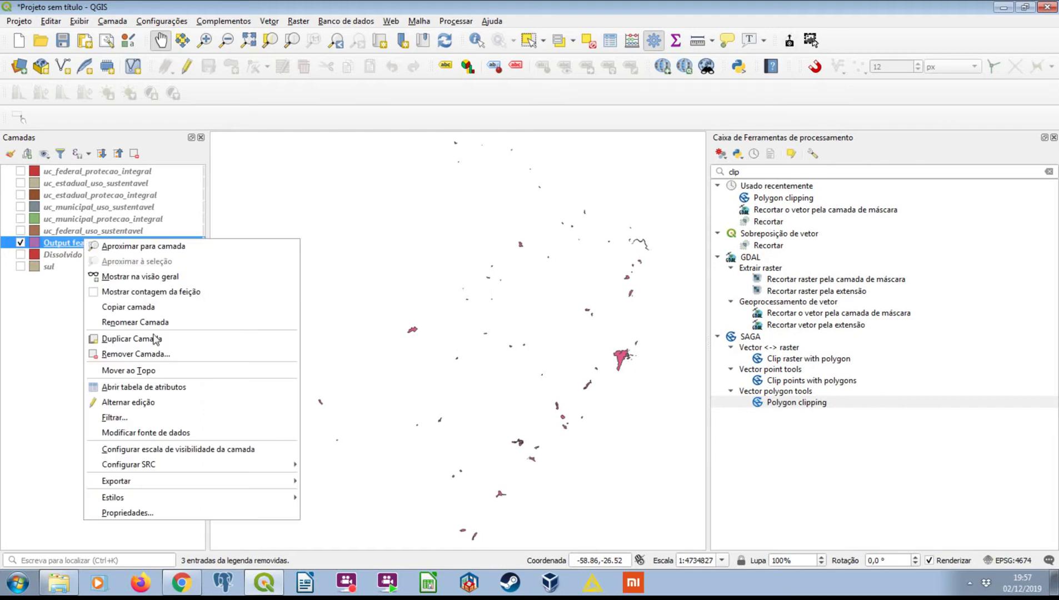
pyautogui.click(166, 389)
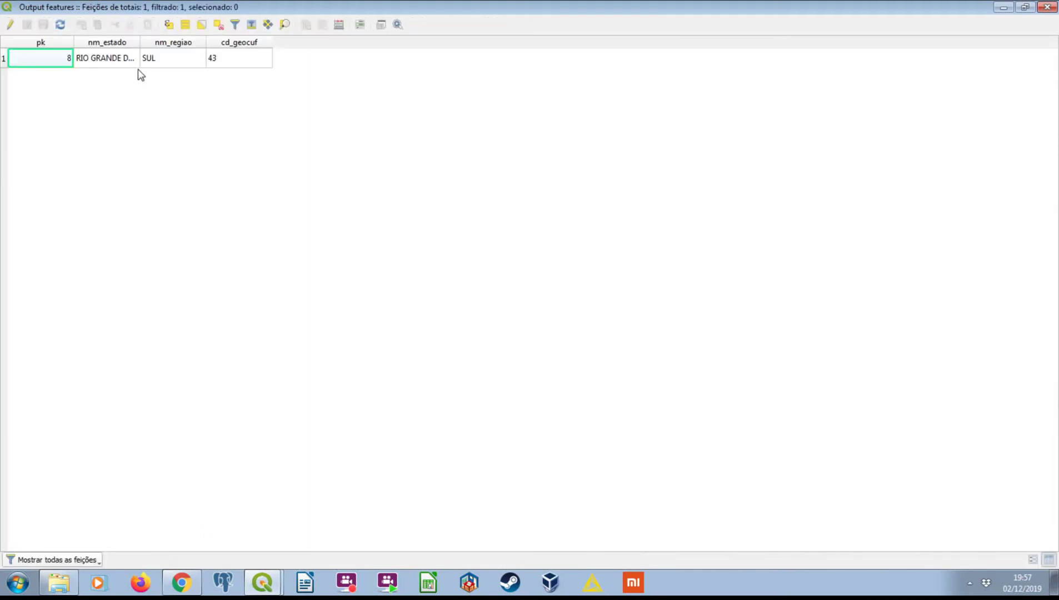
pyautogui.click(1045, 7)
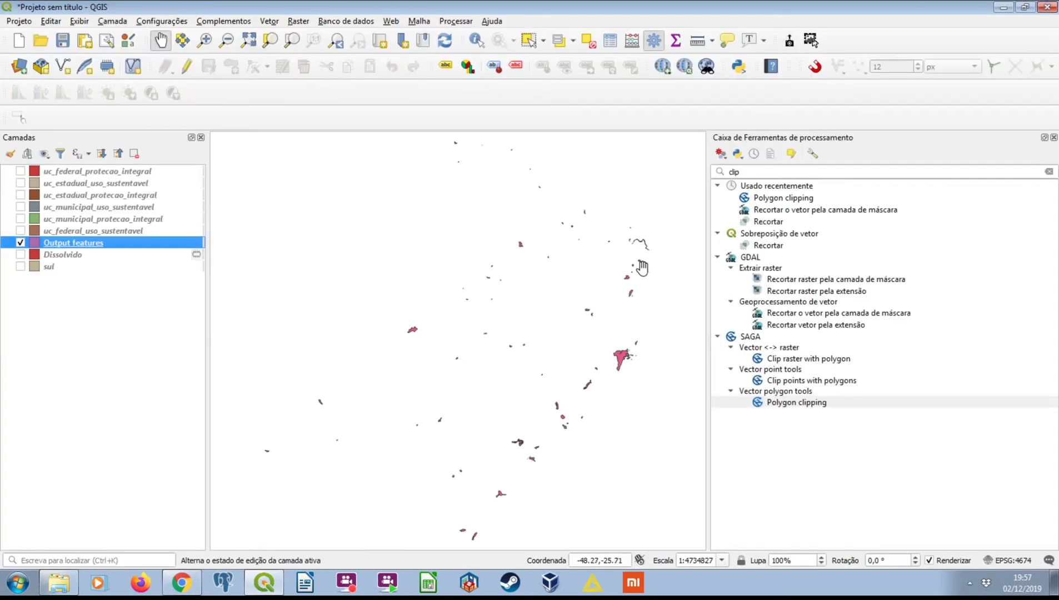
# Review the clip and input settings of Polygon clipping without running it, and check the Output features attribute table again
pyautogui.press('Return')
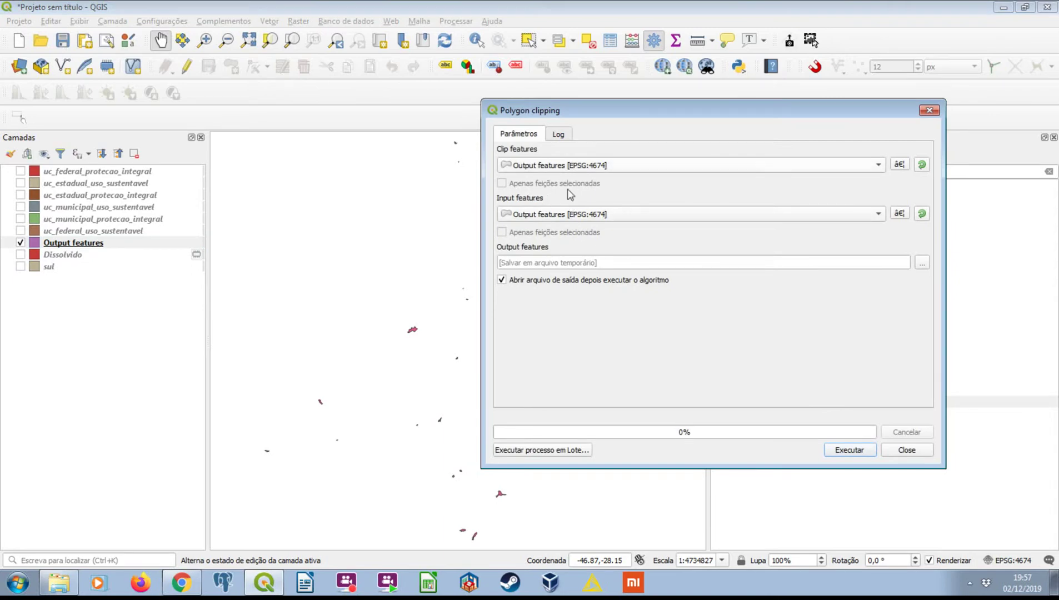
pyautogui.click(929, 110)
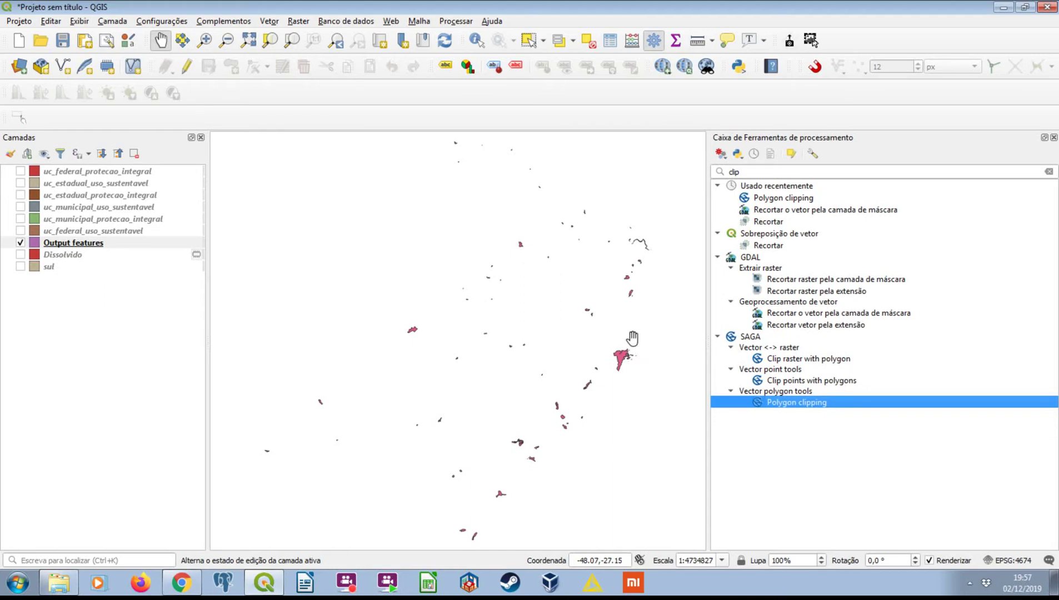
pyautogui.rightClick(65, 243)
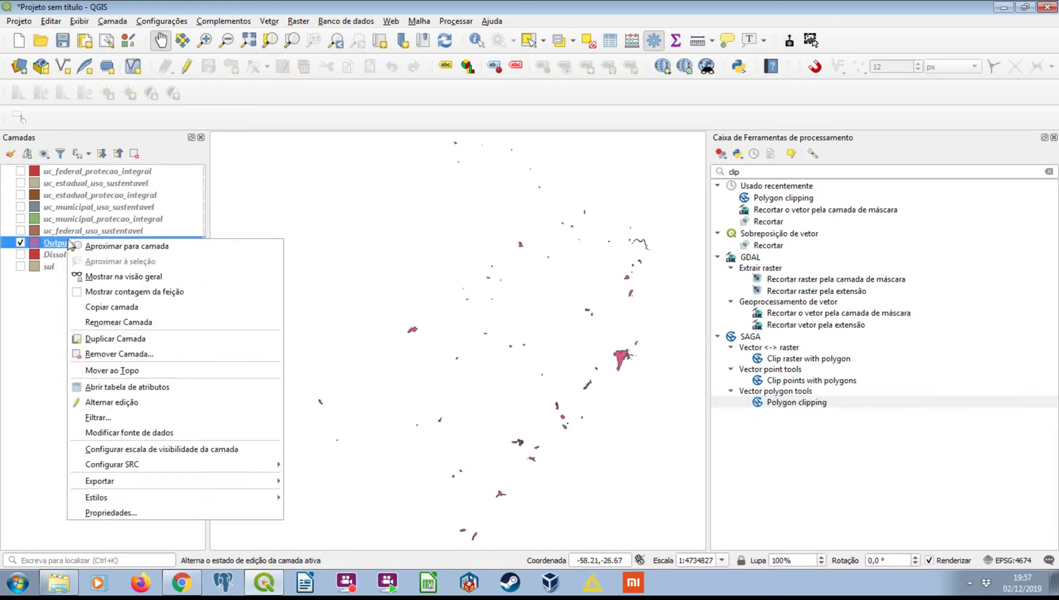
pyautogui.click(127, 387)
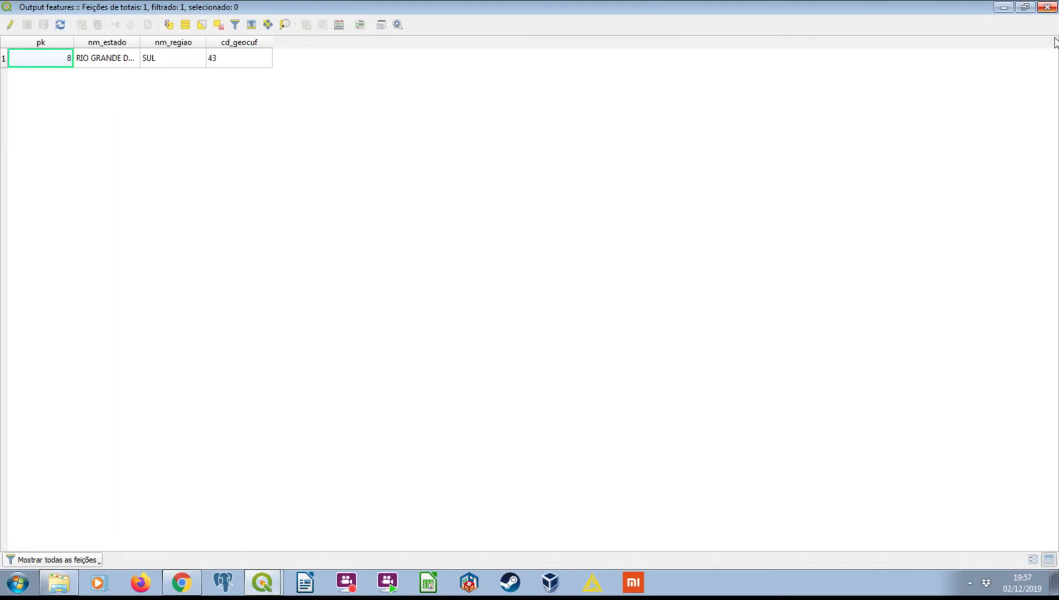
pyautogui.click(1048, 7)
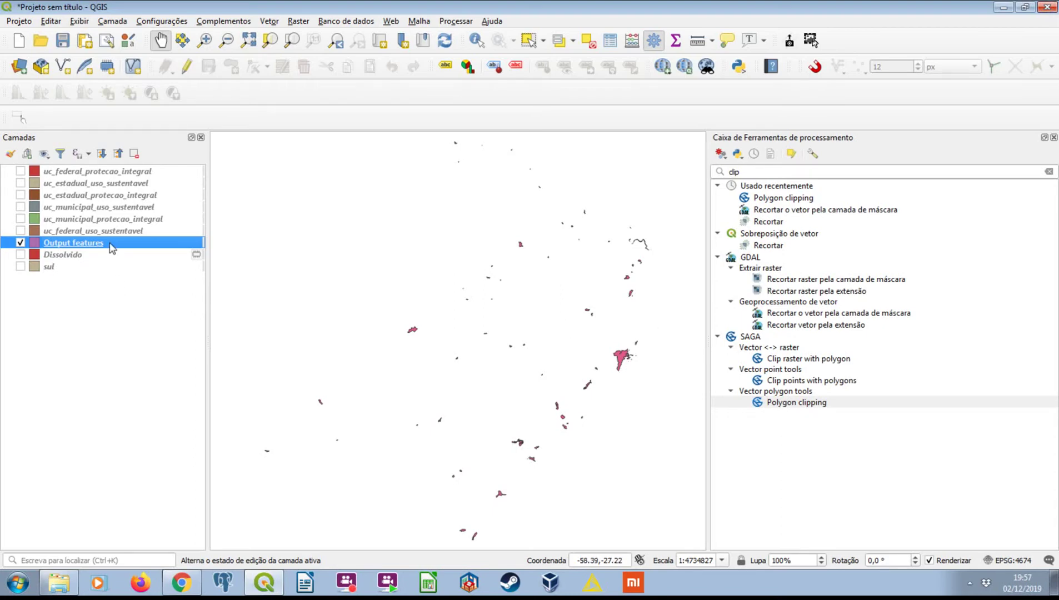
# Remove the Output features layer from the project and show the Dissolvido layer on the map
pyautogui.click(134, 153)
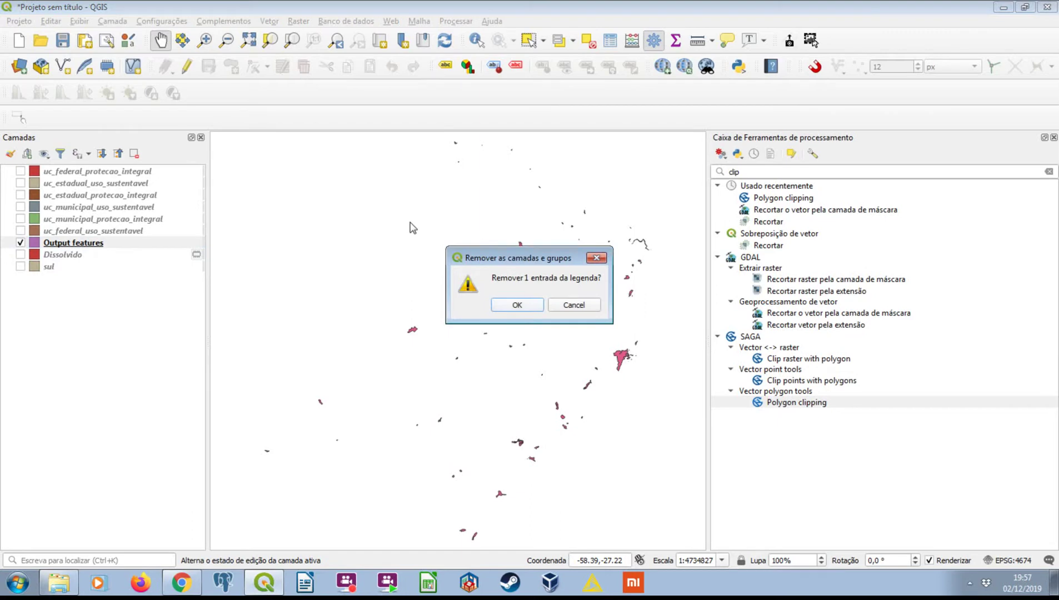
pyautogui.press('Return')
pyautogui.click(21, 243)
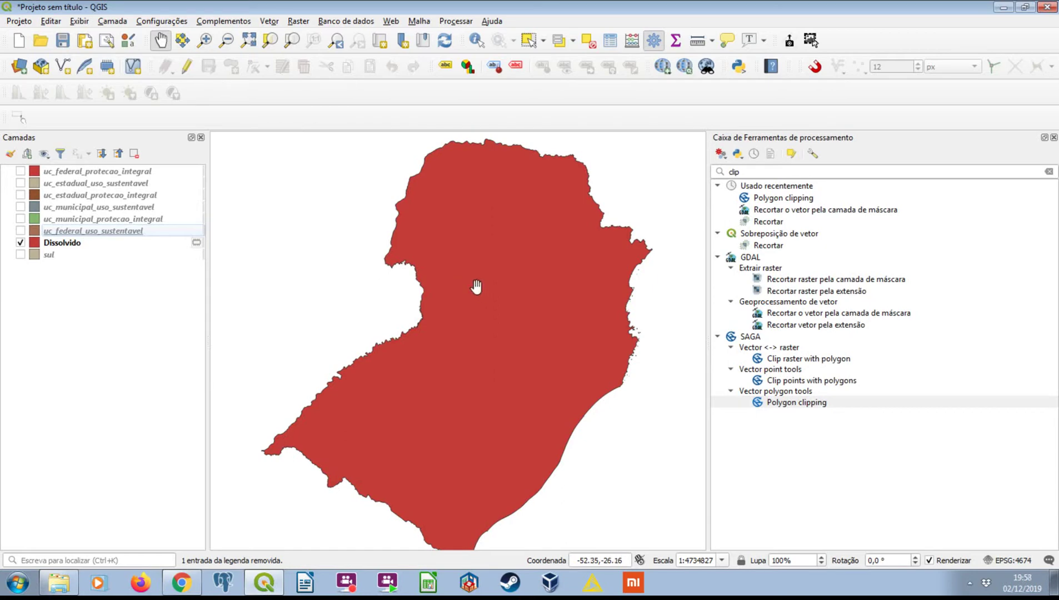
# Examine the attribute table of the Dissolvido layer and return to the map
pyautogui.rightClick(79, 244)
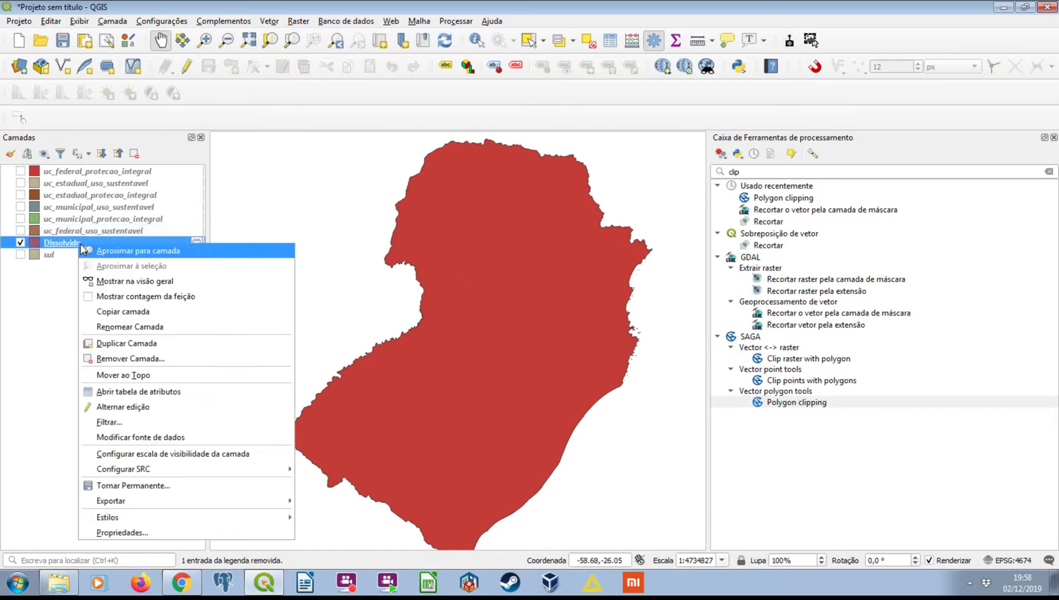
pyautogui.click(142, 391)
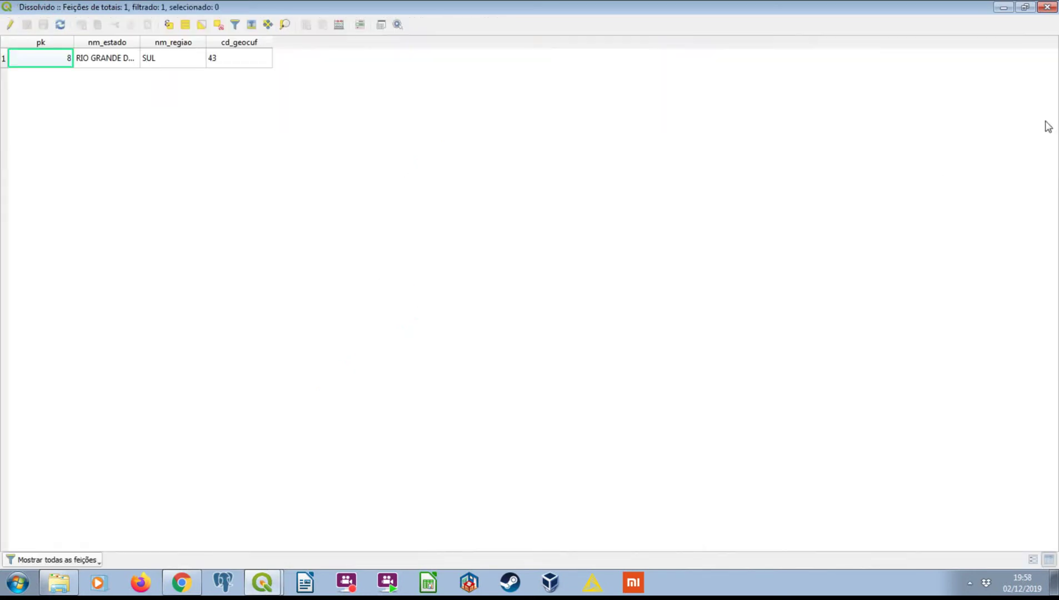
pyautogui.click(1047, 6)
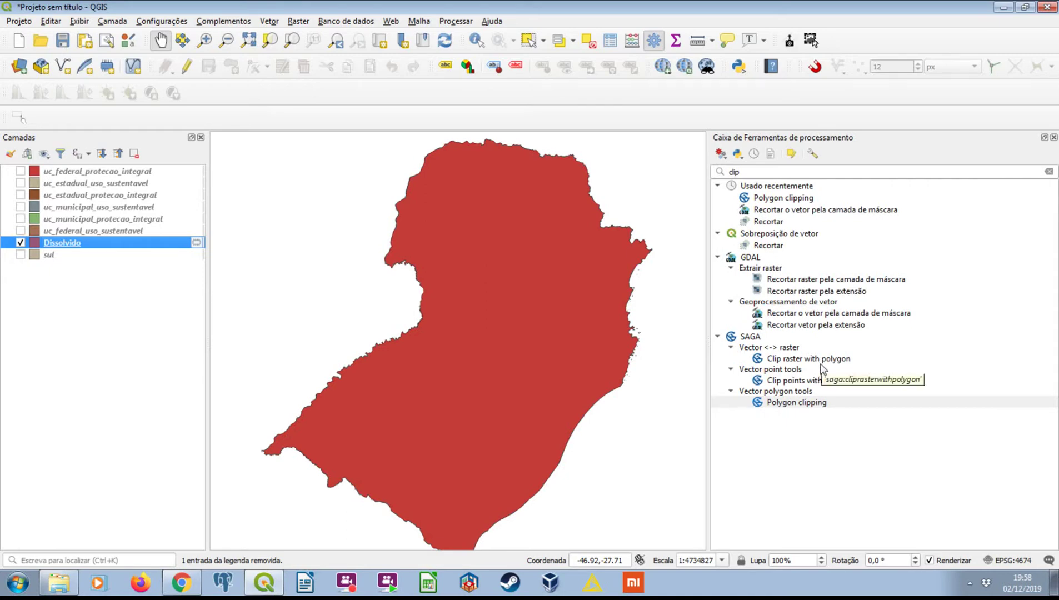
# Clear the processing toolbox search and look over the tool categories in the GRASS group
pyautogui.click(806, 170)
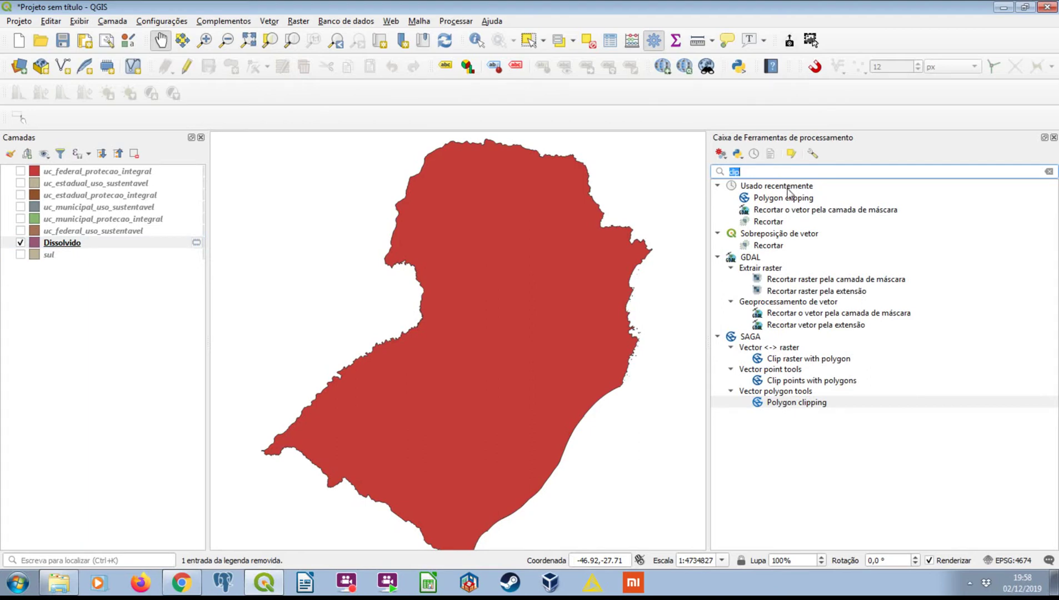
pyautogui.press('BackSpace')
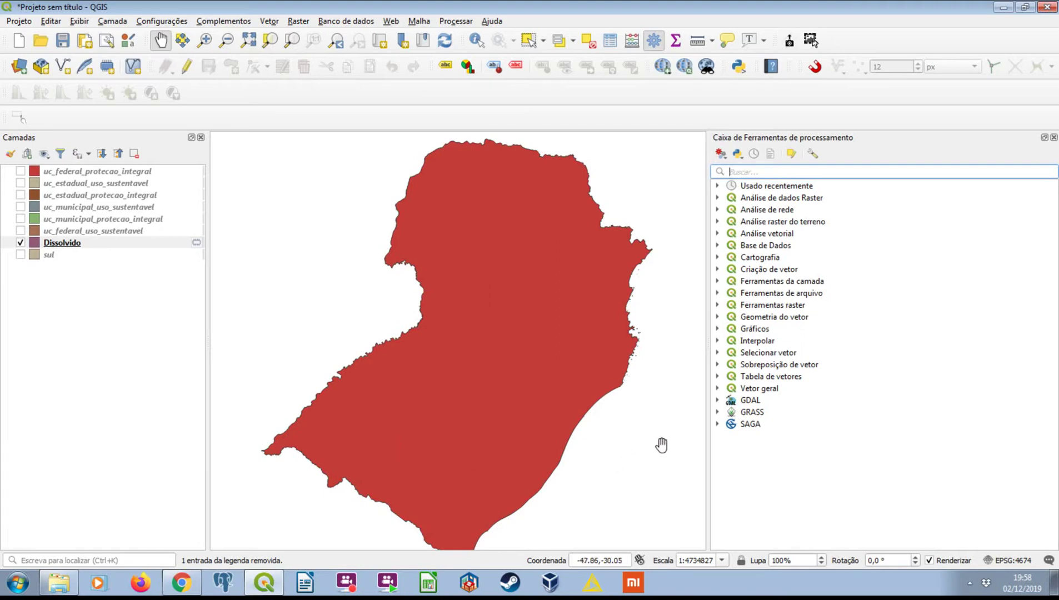
pyautogui.click(717, 411)
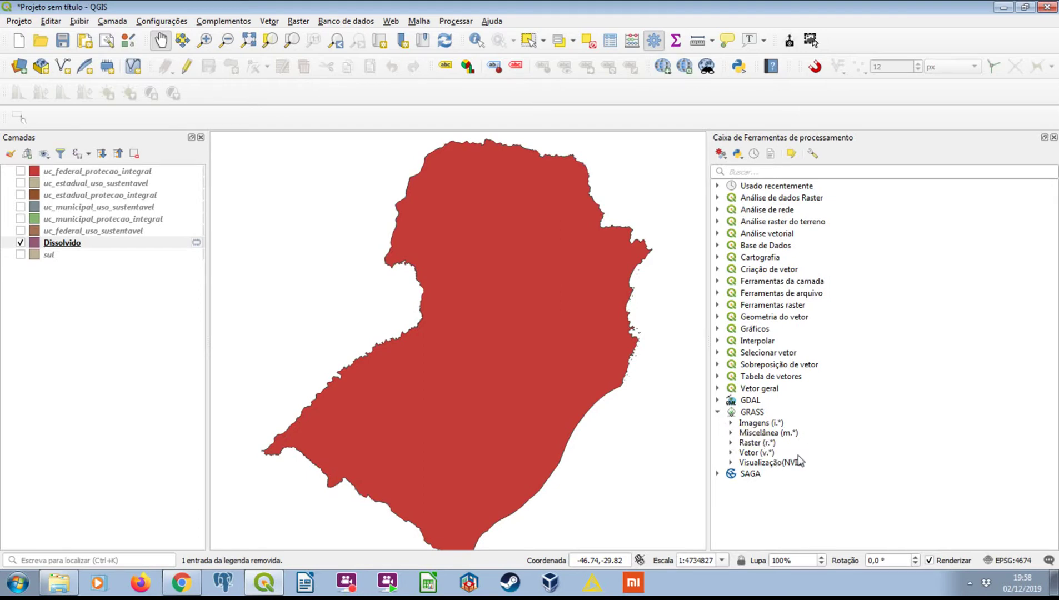
pyautogui.click(719, 412)
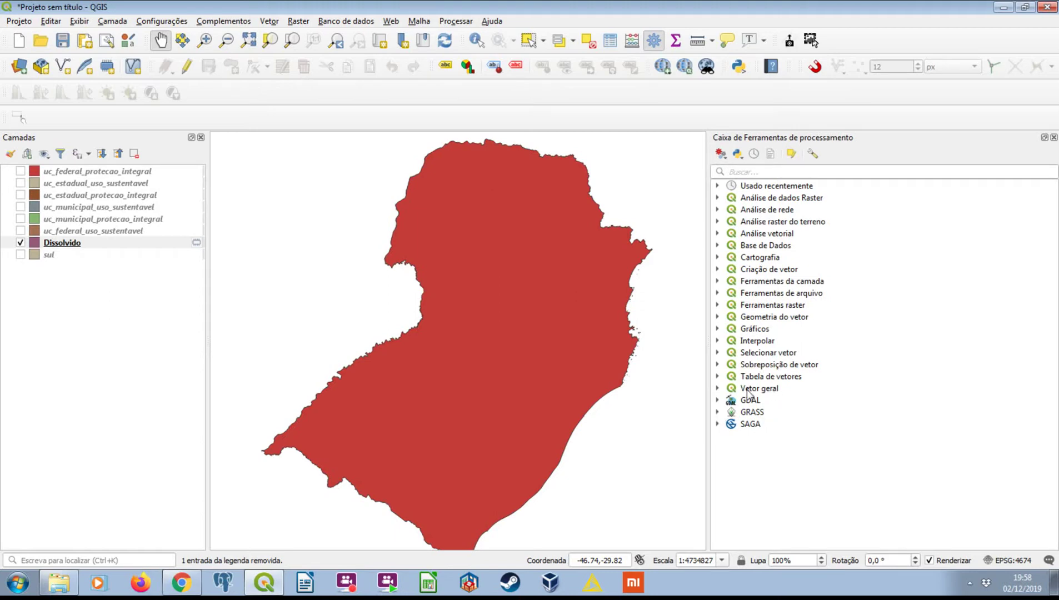
pyautogui.click(717, 412)
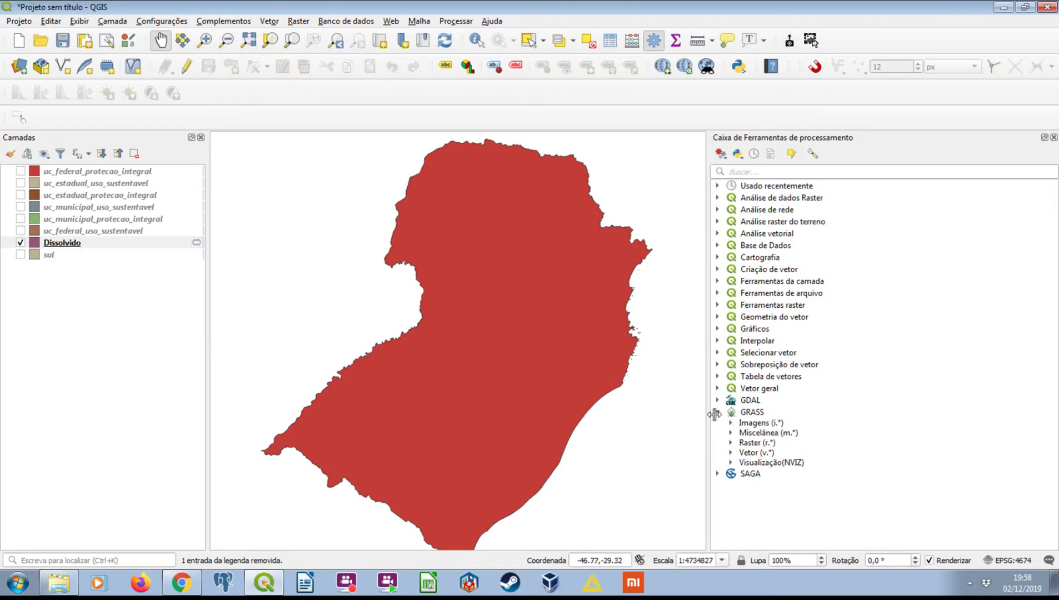
pyautogui.click(716, 412)
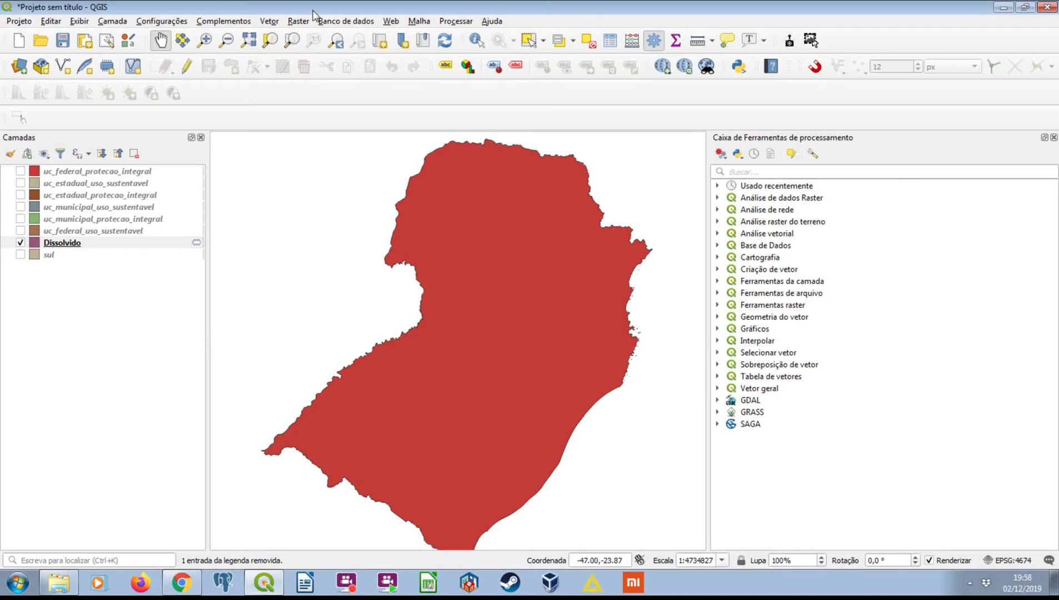
# Open the DB Manager beside the map and list the project layers (Camadas do Projeto) under Camada virtual
pyautogui.click(325, 21)
pyautogui.click(361, 32)
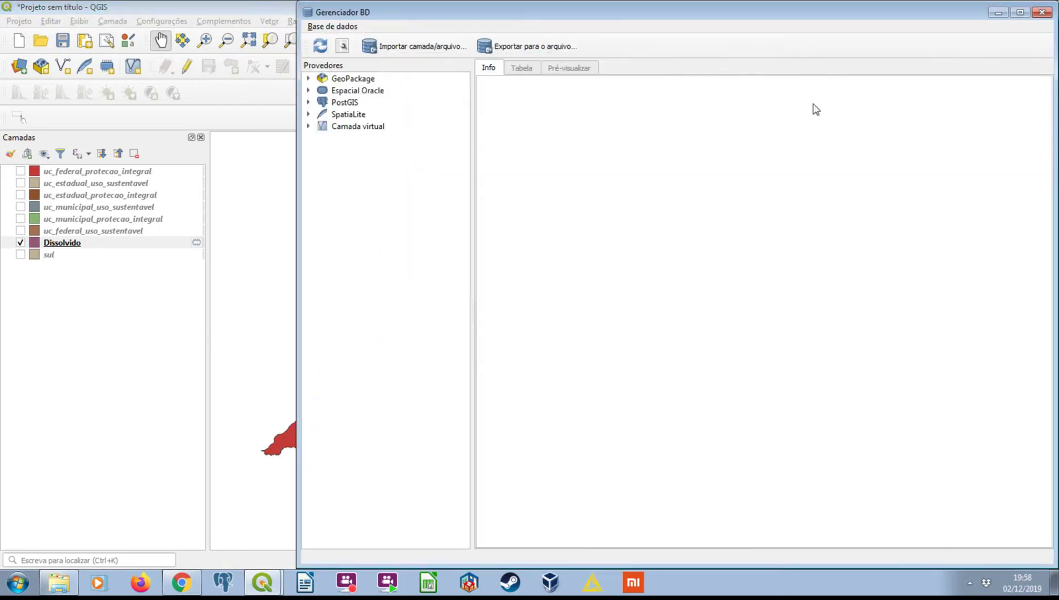
pyautogui.press('super+Right')
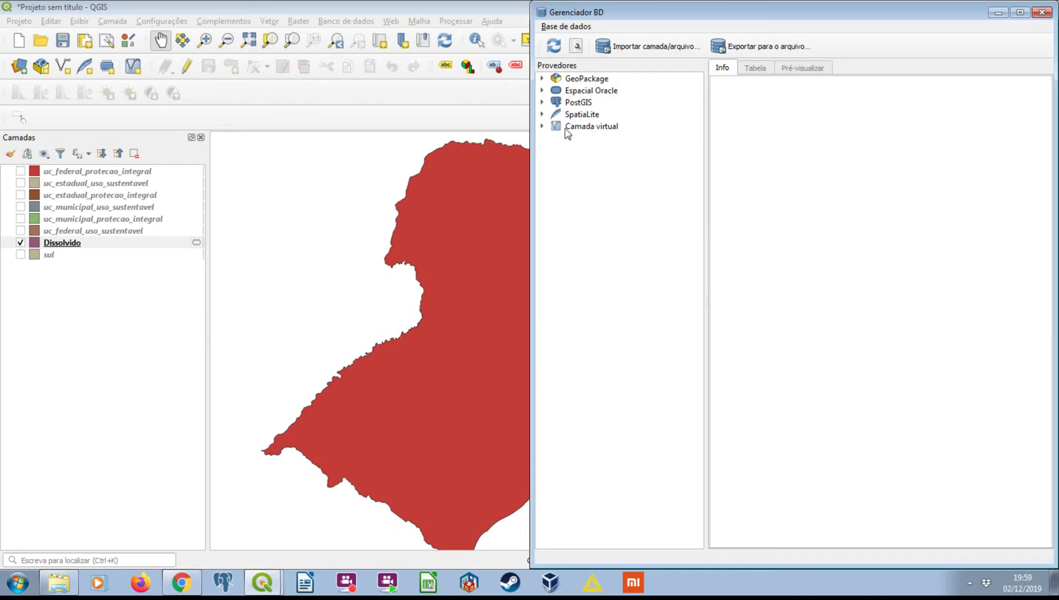
pyautogui.click(607, 128)
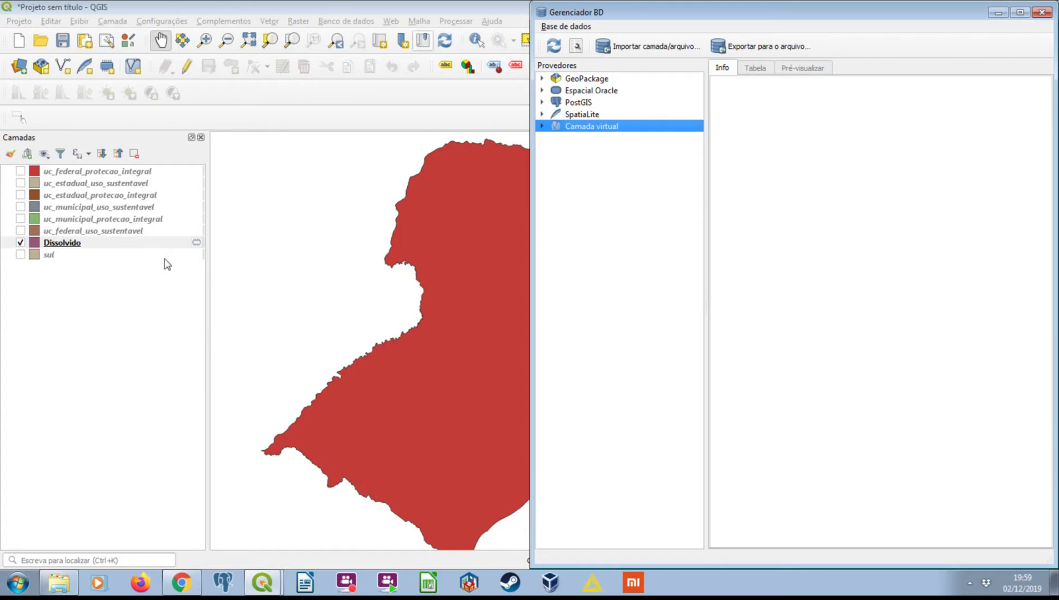
pyautogui.click(542, 126)
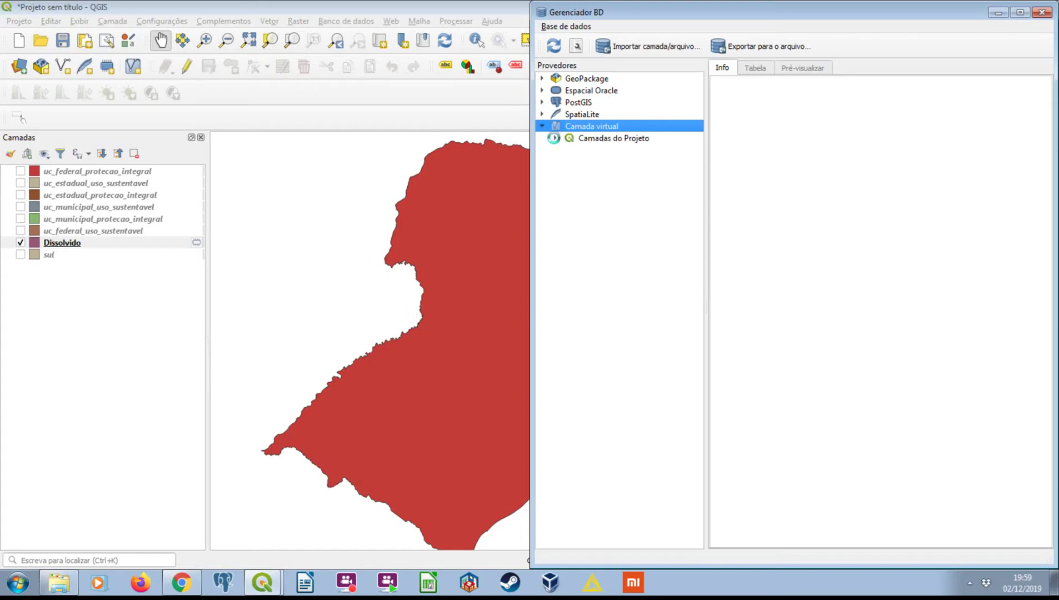
pyautogui.click(554, 138)
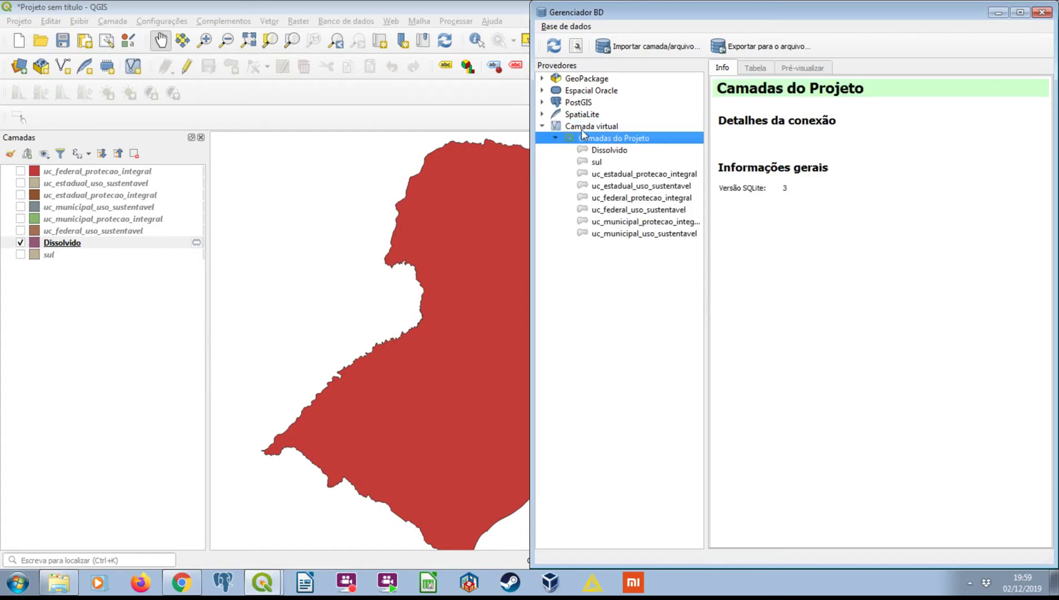
# Review the information of the virtual layers Dissolvido and uc_estadual_protecao_integral, widening the DB Manager and its provider list to show full layer names
pyautogui.click(643, 150)
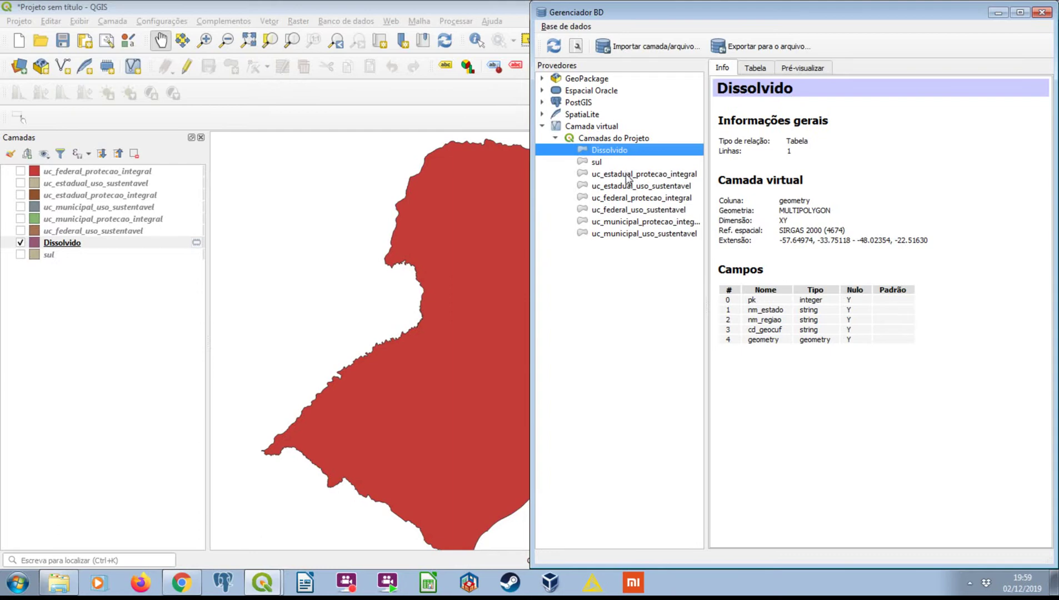
pyautogui.click(626, 175)
pyautogui.click(604, 150)
pyautogui.click(608, 174)
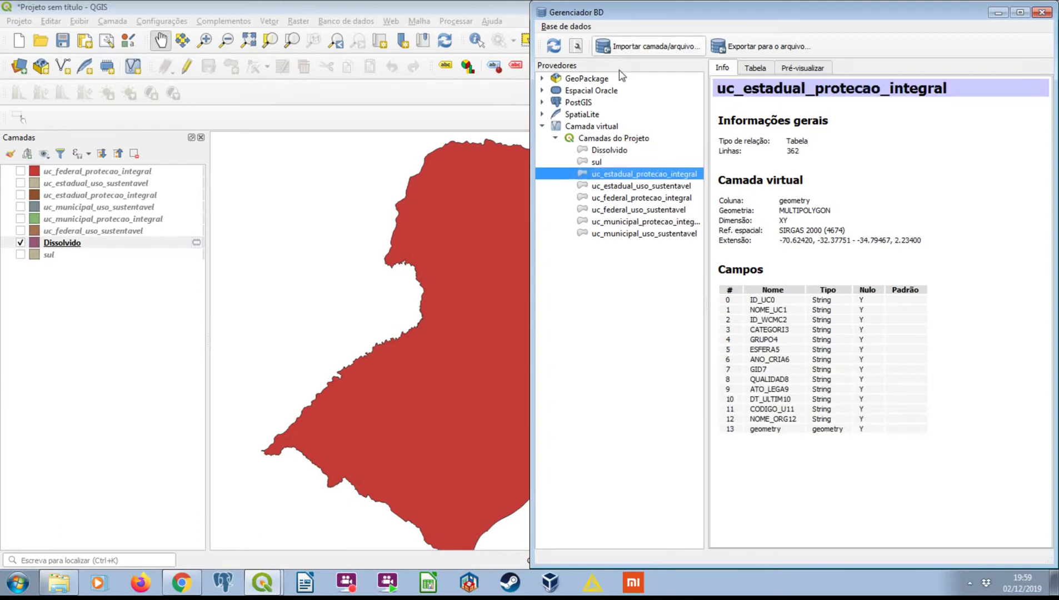
pyautogui.moveTo(531, 143); pyautogui.dragTo(407, 143)
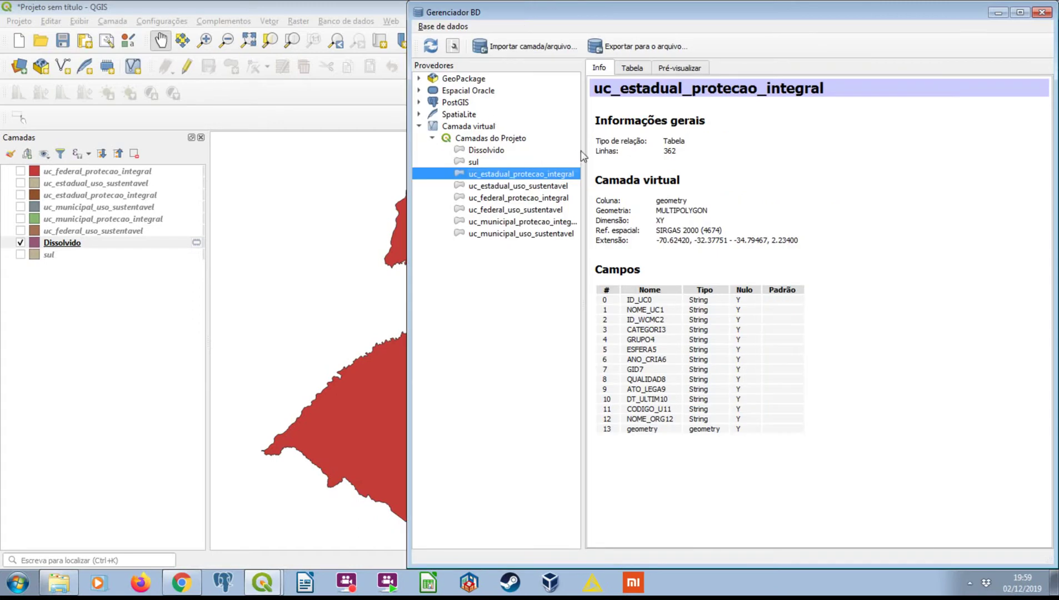
pyautogui.moveTo(584, 150); pyautogui.dragTo(654, 148)
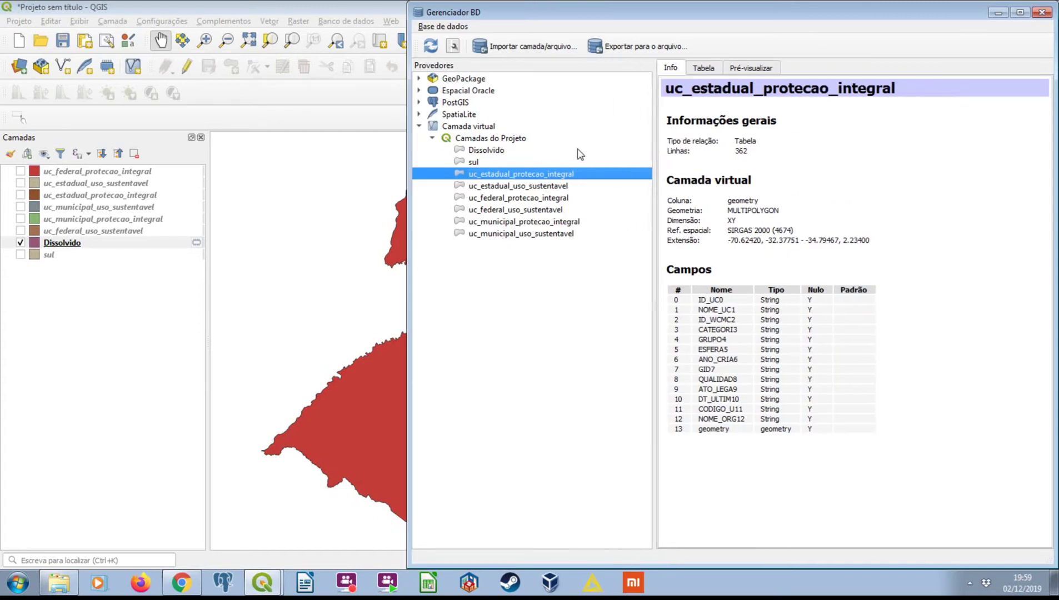
pyautogui.click(496, 153)
pyautogui.click(502, 175)
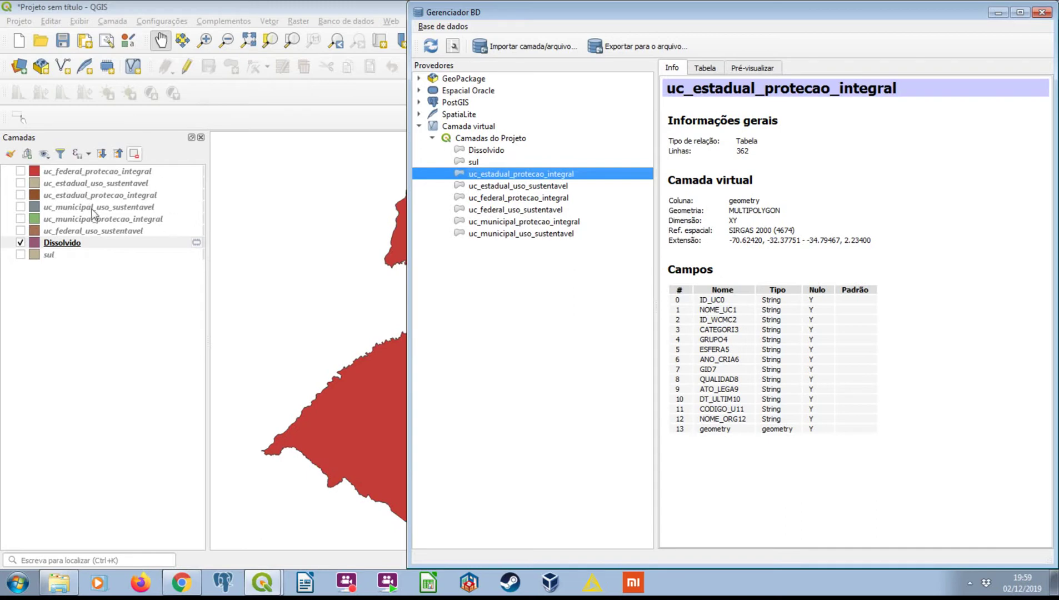
# Start a new SQL query on the project layers with "select a.* from uc_estadual_protecao_integral a, sul b"
pyautogui.click(453, 47)
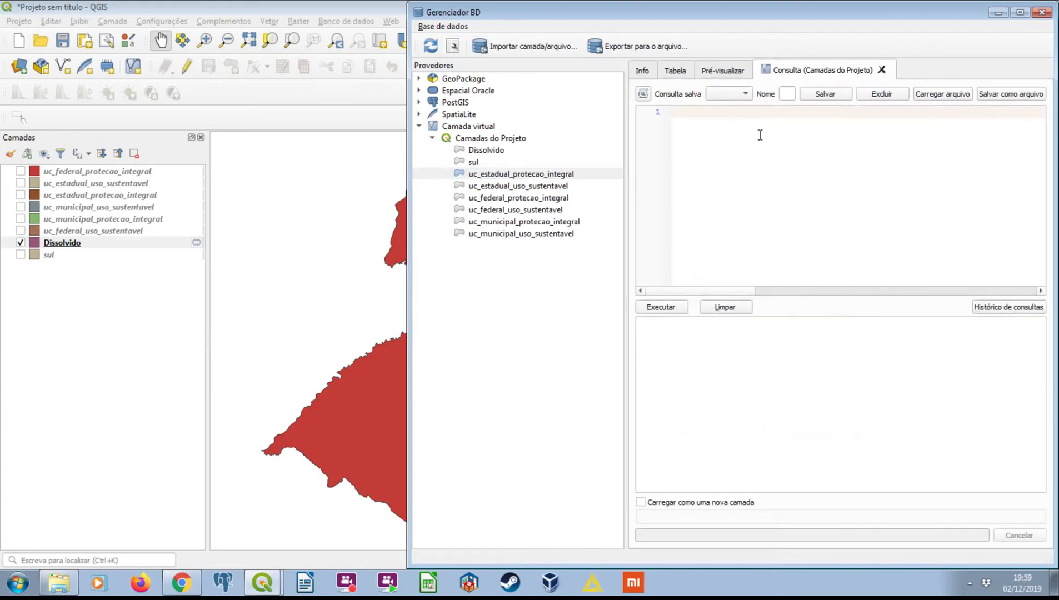
pyautogui.write('select a.*,')
pyautogui.press('Return')
pyautogui.write('from ')
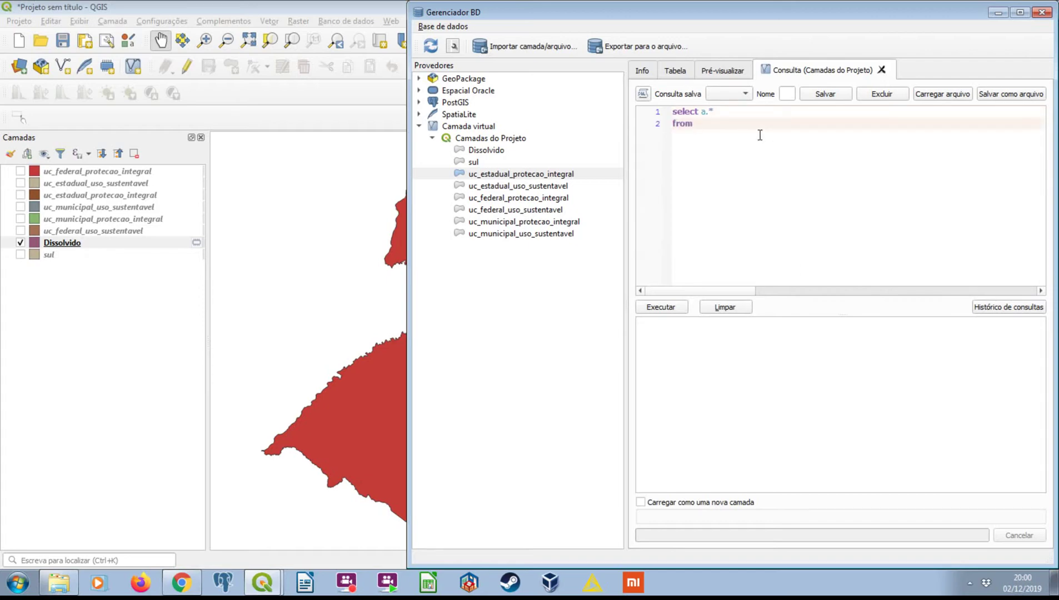
pyautogui.write('uc')
pyautogui.doubleClick(759, 137)
pyautogui.write('a, su')
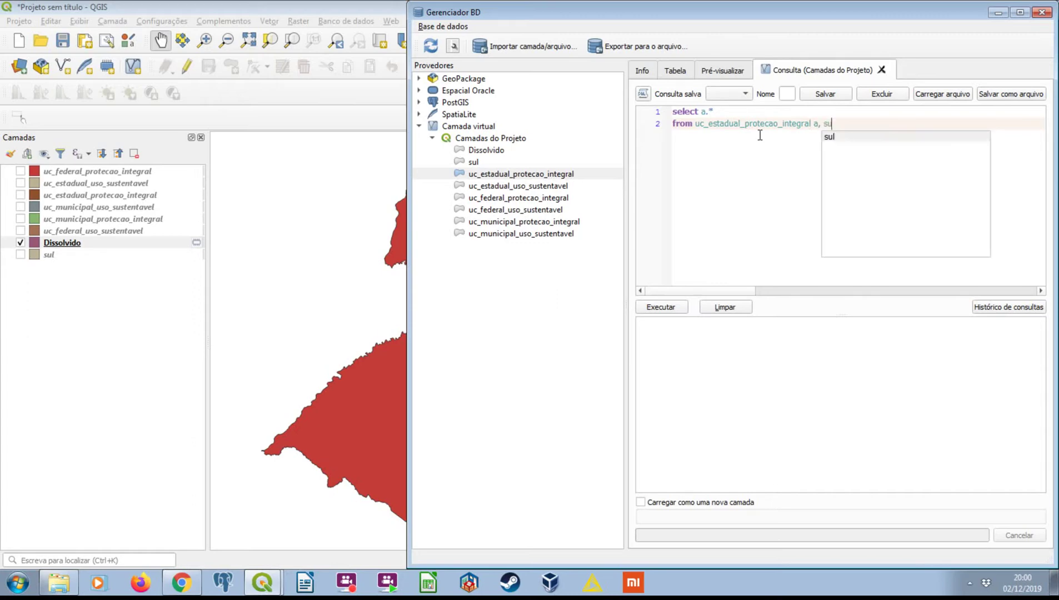
pyautogui.write('l b')
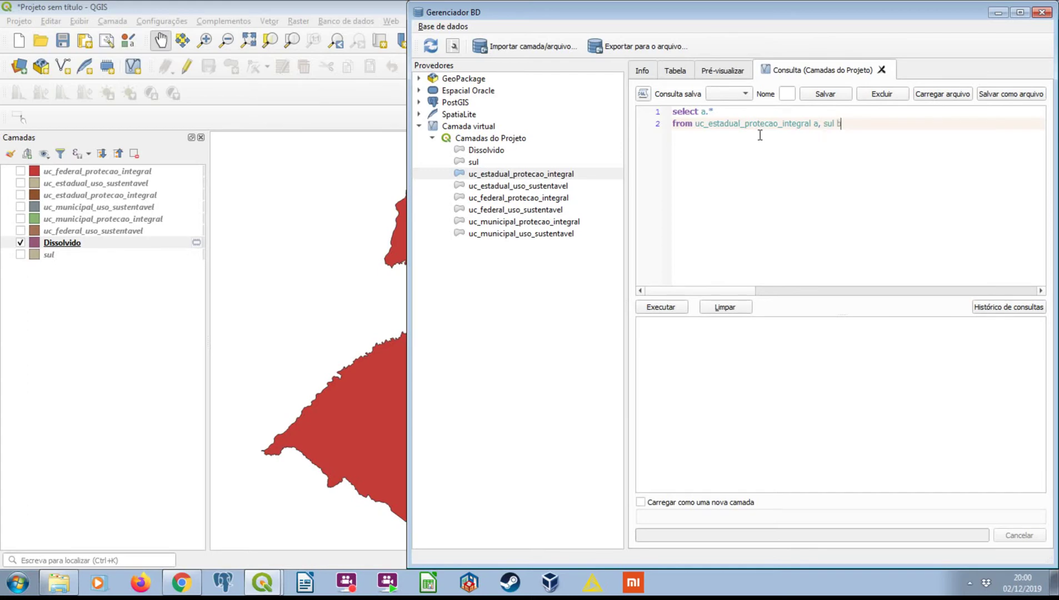
pyautogui.press('Return')
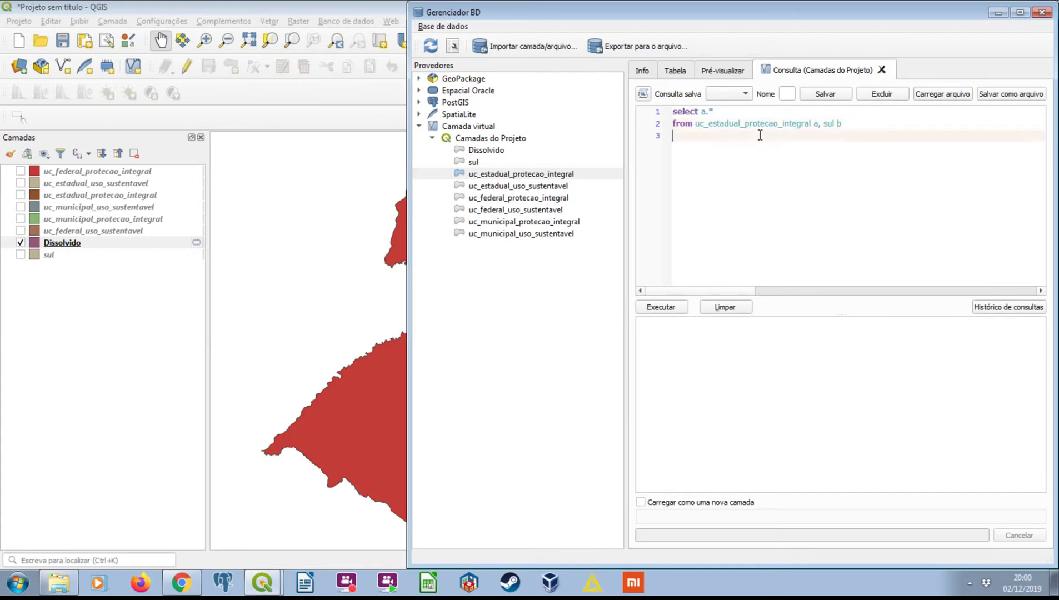
# Add the condition "where ST_INTERSECTS(b.geometry, a.geometry)" to the query and check the field names of the sul layer
pyautogui.write('where S')
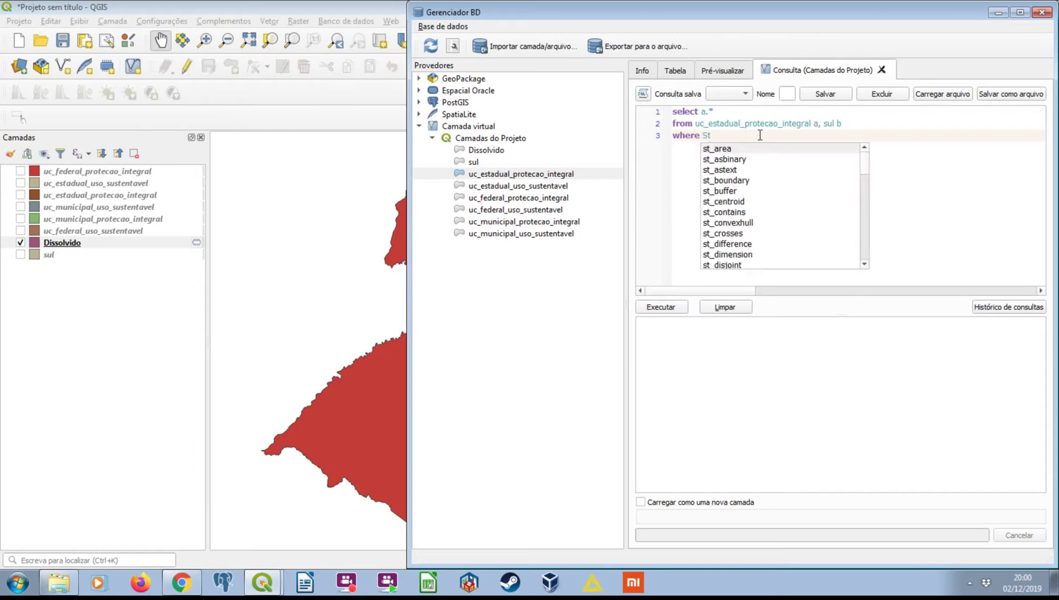
pyautogui.press('capslock')
pyautogui.write('T_INT')
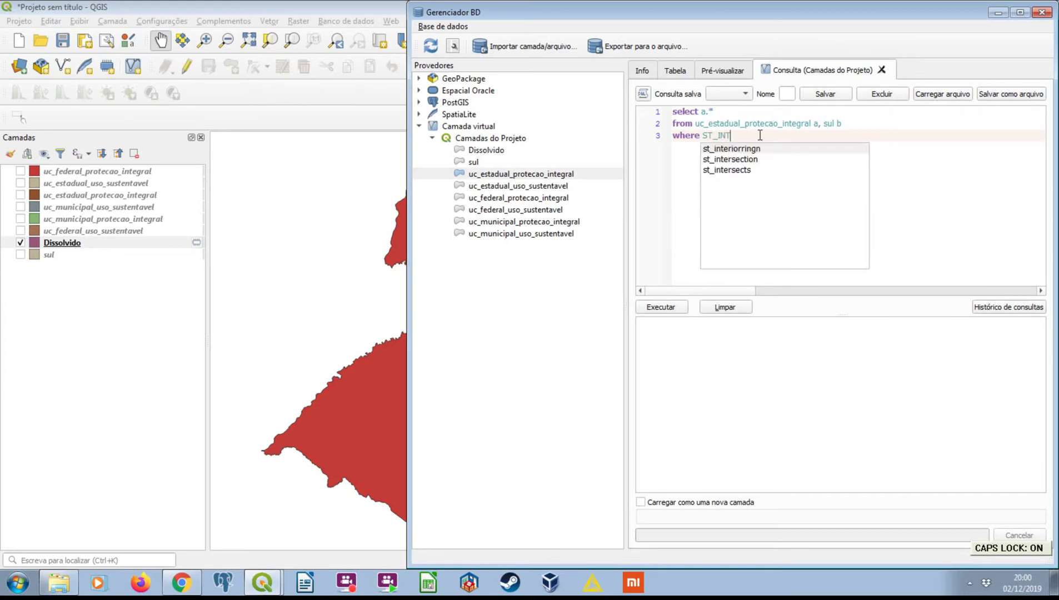
pyautogui.write('ERSECTS(')
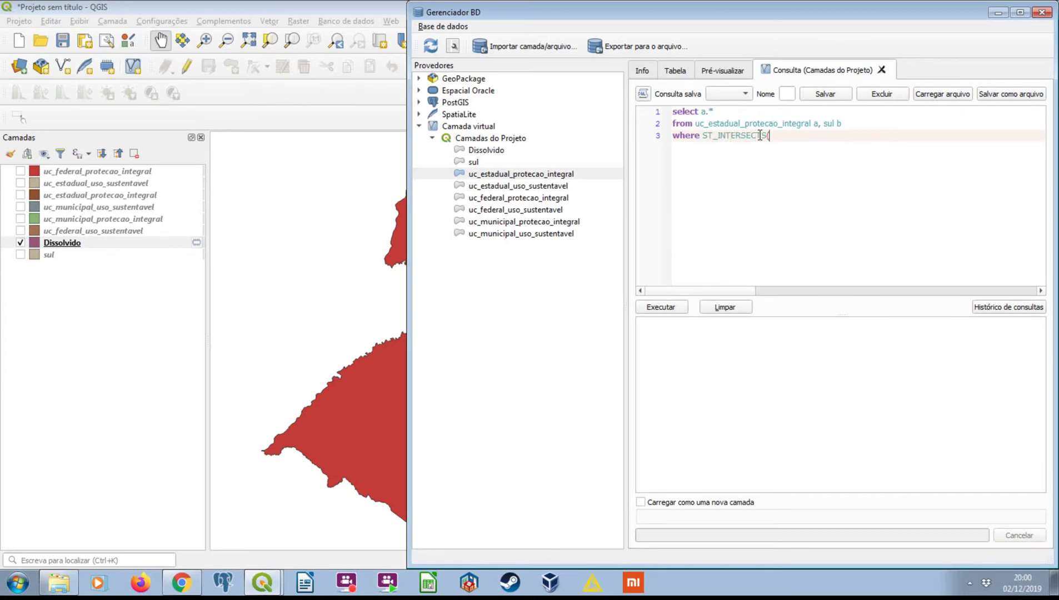
pyautogui.press('capslock')
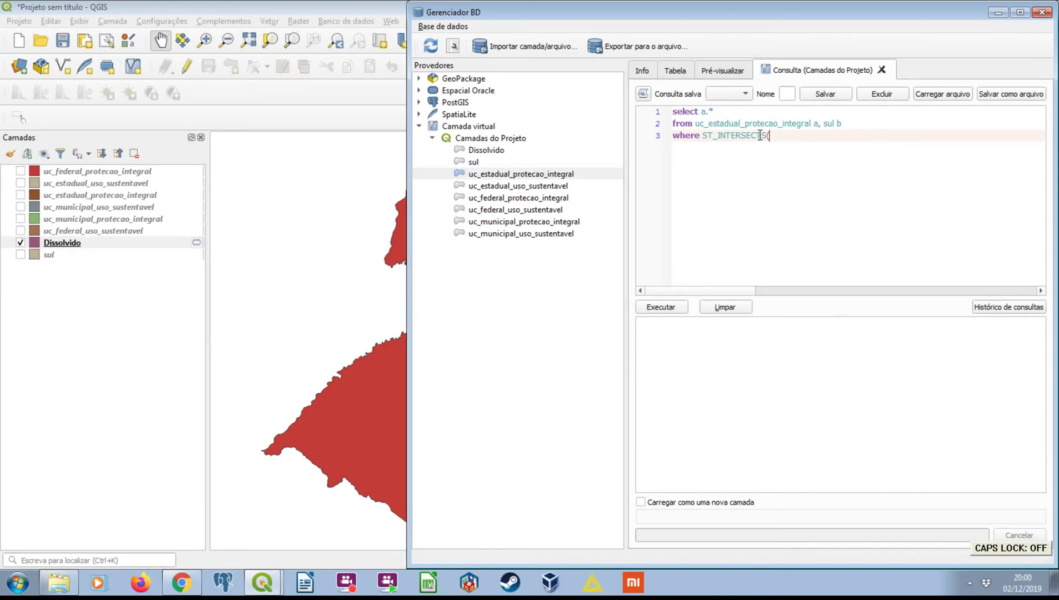
pyautogui.write('b.geome')
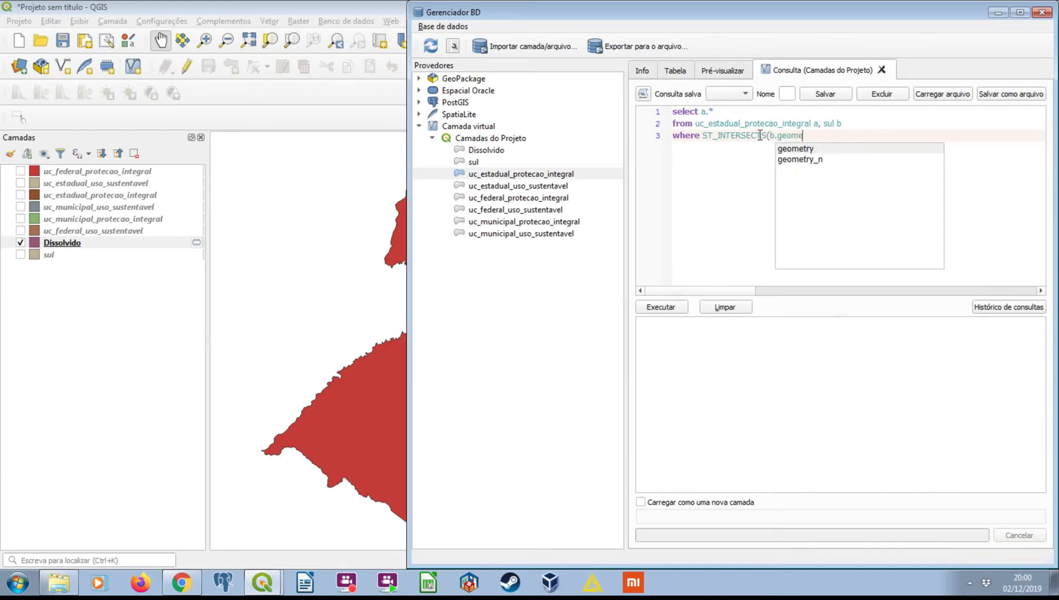
pyautogui.write('try,')
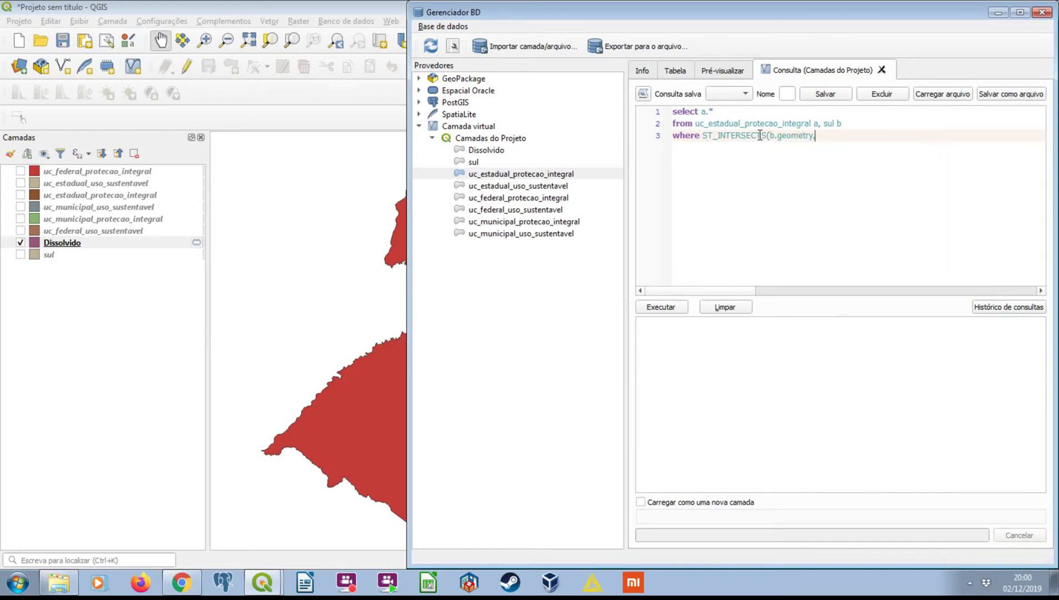
pyautogui.write(' a.geometry')
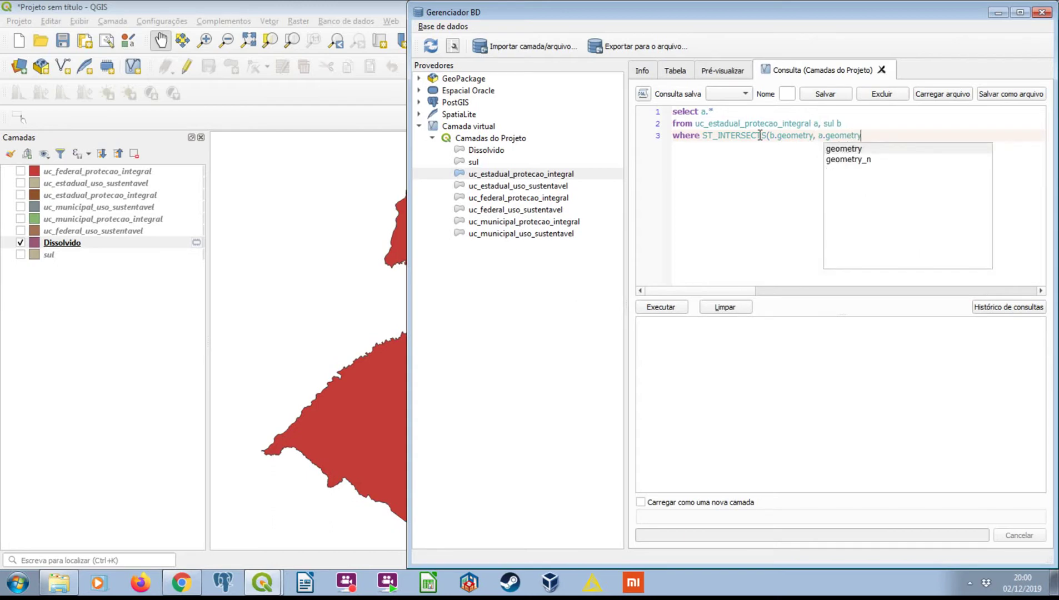
pyautogui.write(')')
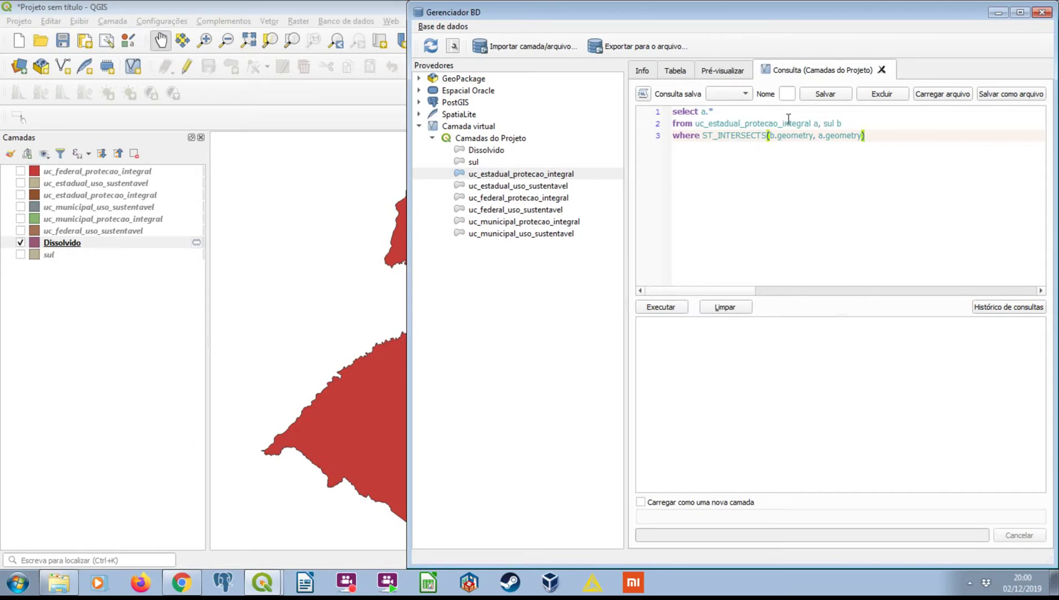
pyautogui.click(477, 162)
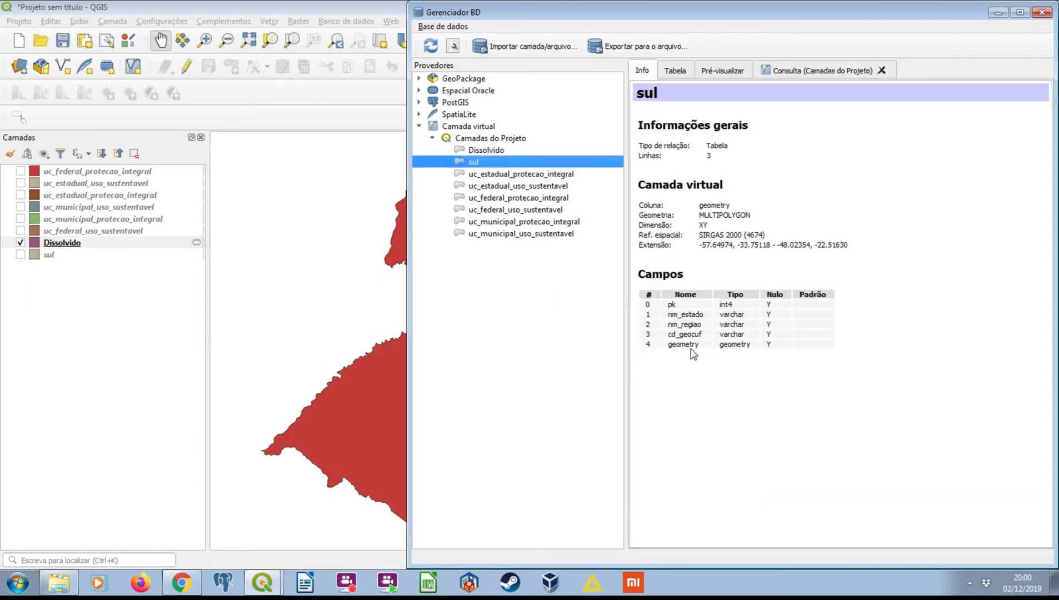
# Check the field names of uc_estadual_protecao_integral, then review that layer's alias a in the query's from clause
pyautogui.press('Down')
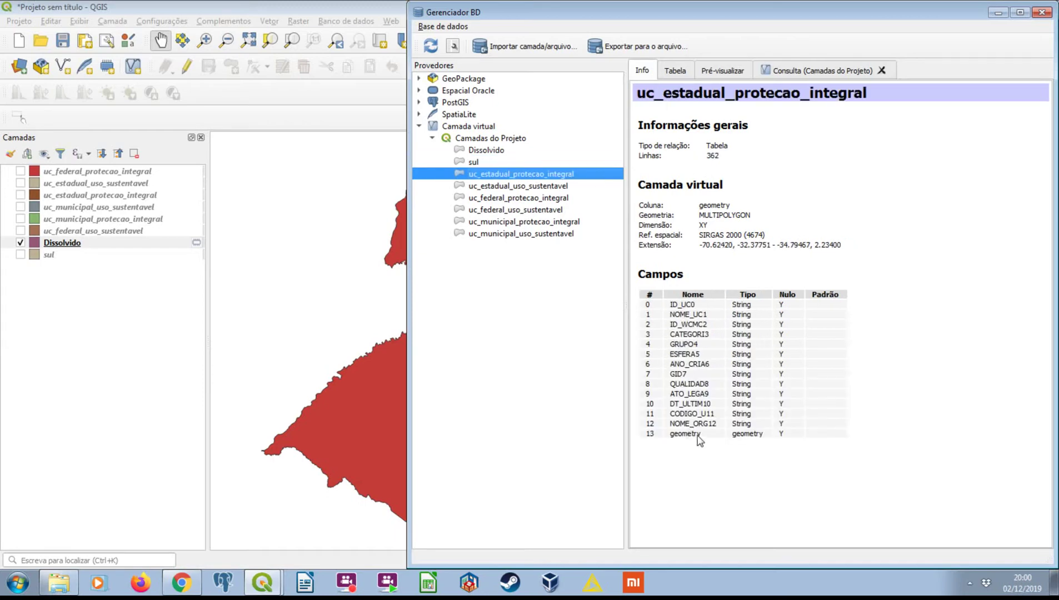
pyautogui.click(796, 77)
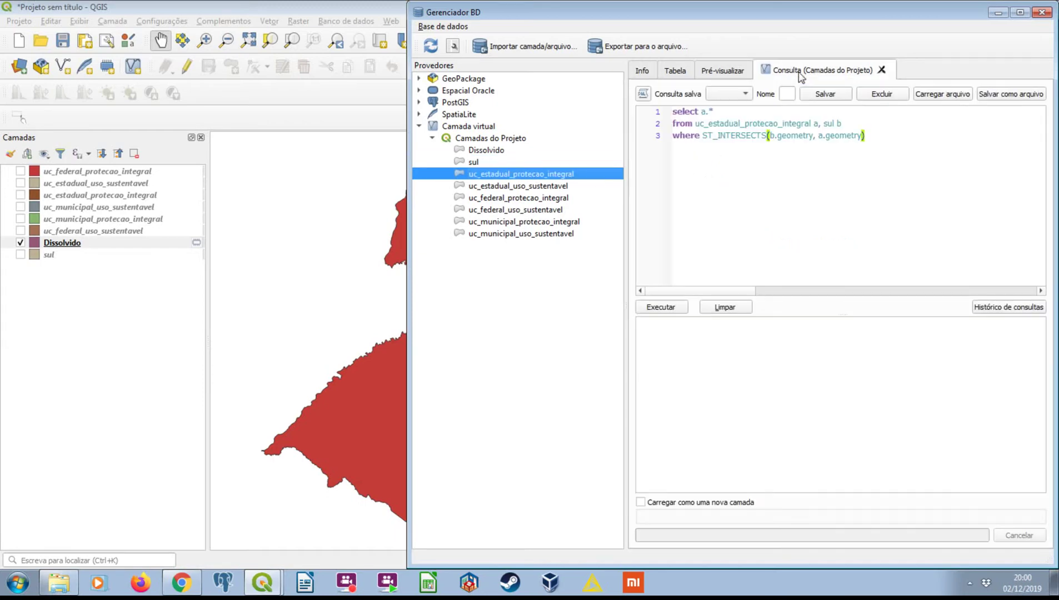
pyautogui.click(745, 112)
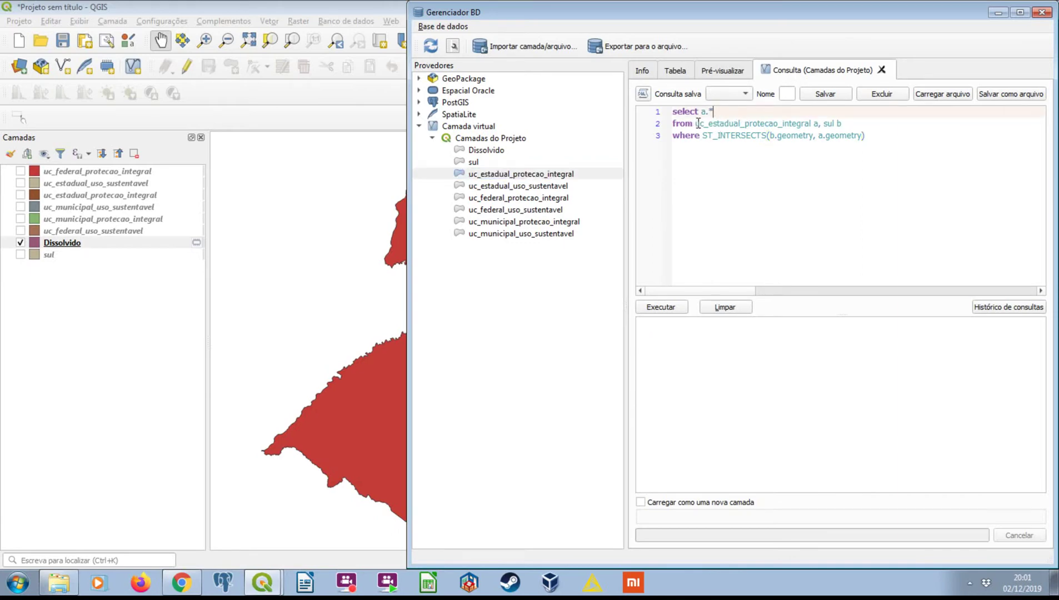
pyautogui.moveTo(694, 123)
pyautogui.mouseDown()
pyautogui.moveTo(821, 123)
pyautogui.moveTo(701, 124)
pyautogui.mouseUp()
pyautogui.click(814, 123)
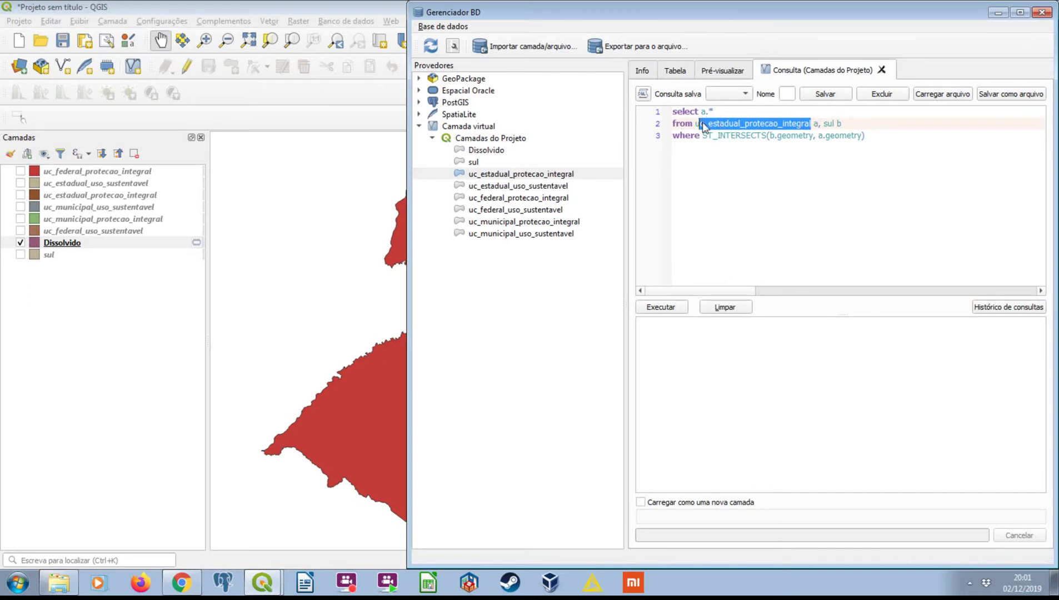
pyautogui.doubleClick(815, 123)
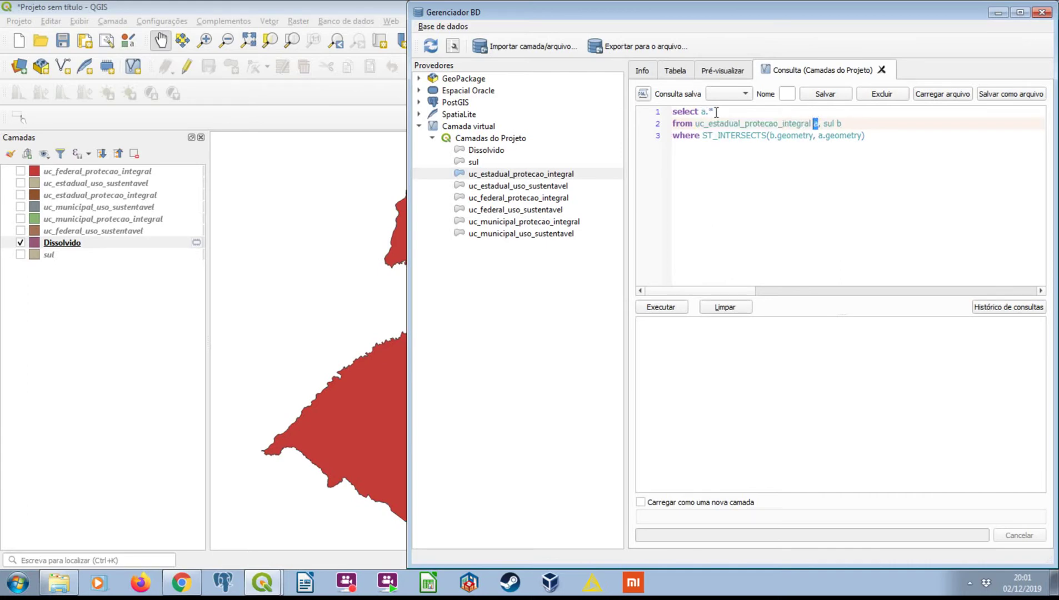
pyautogui.moveTo(694, 124); pyautogui.dragTo(834, 123)
pyautogui.press('Left')
pyautogui.press('Left')
pyautogui.write(',')
# Review the query's select, from and ST_INTERSECTS clauses, comparing the aliases a and b with their layers
pyautogui.moveTo(674, 111); pyautogui.dragTo(712, 112)
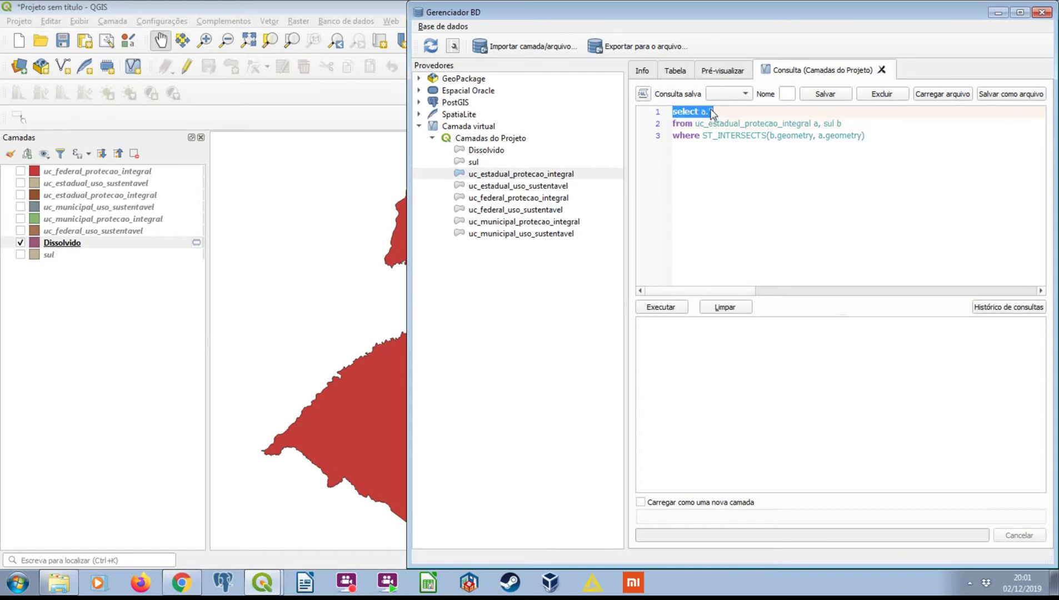
pyautogui.moveTo(694, 123); pyautogui.dragTo(811, 124)
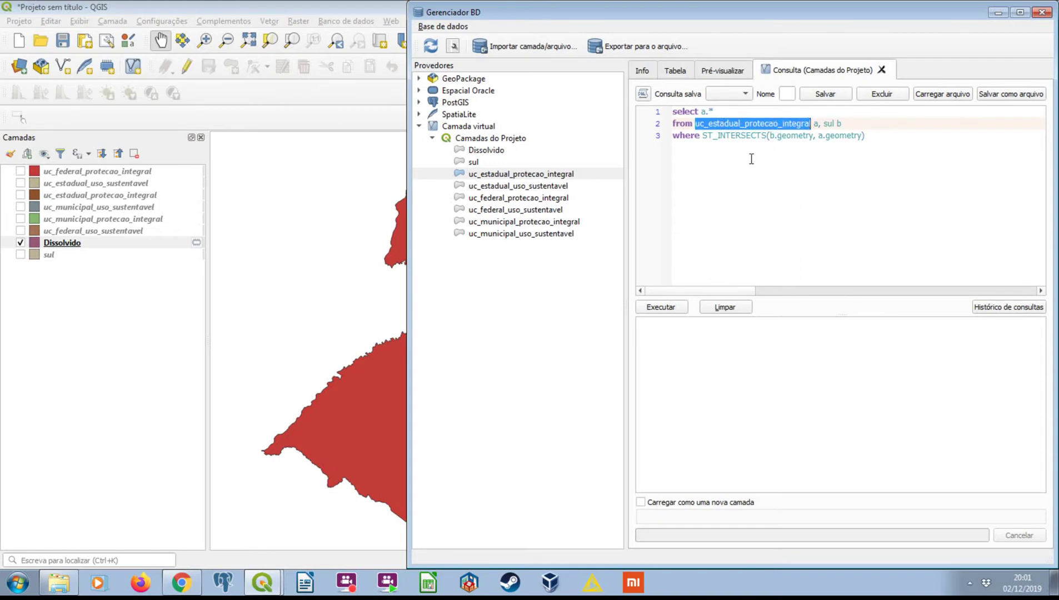
pyautogui.click(810, 135)
pyautogui.moveTo(672, 135); pyautogui.dragTo(881, 138)
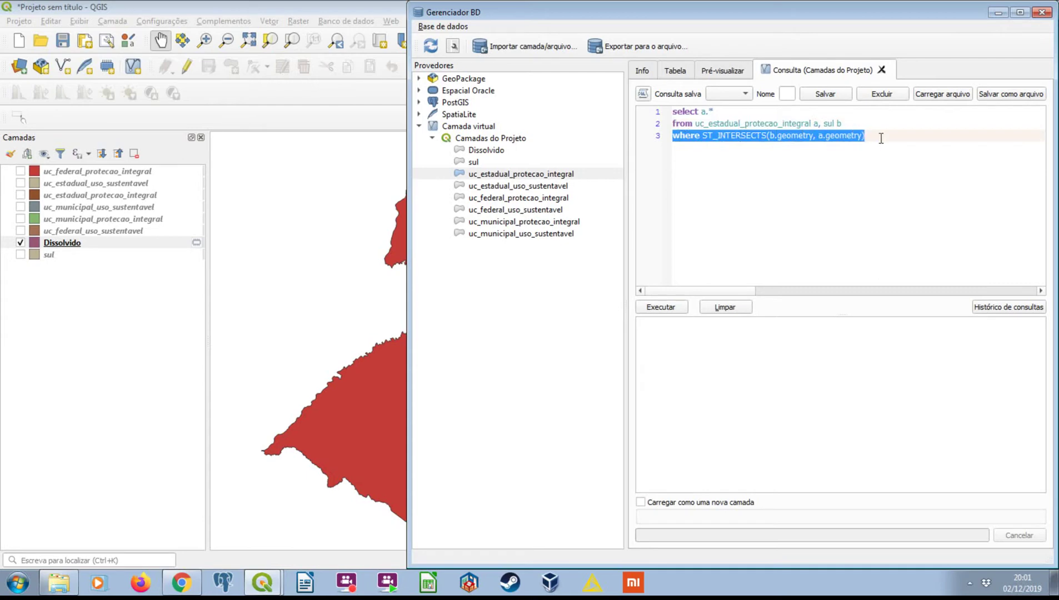
pyautogui.click(786, 136)
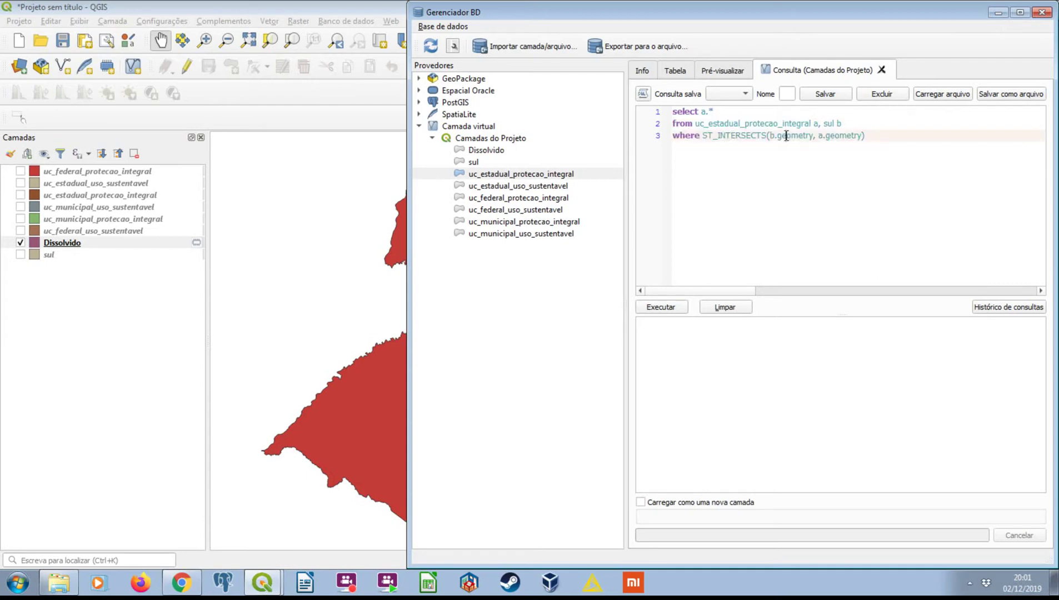
pyautogui.click(849, 124)
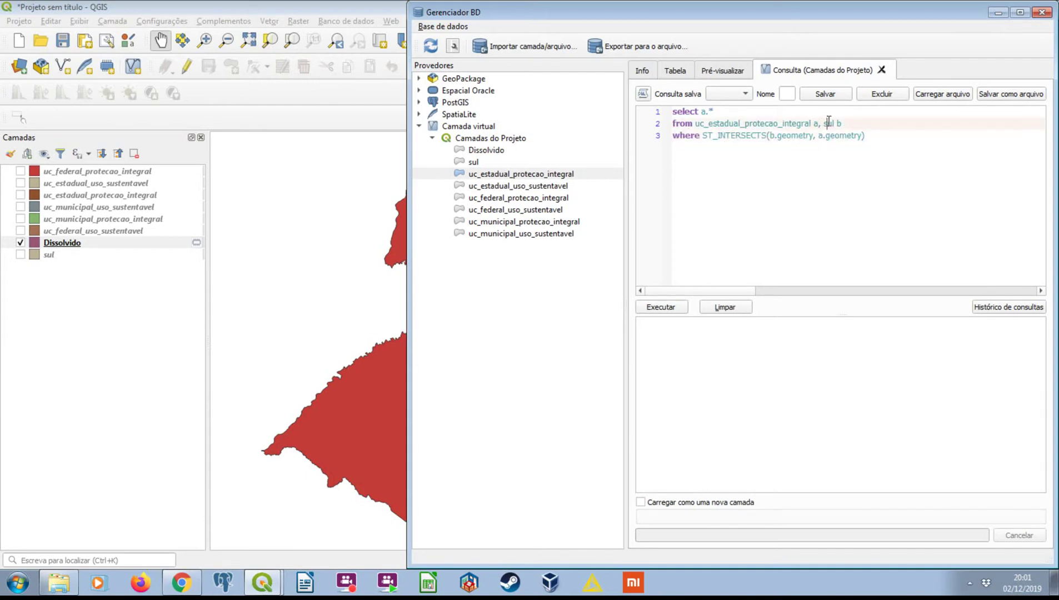
pyautogui.click(845, 137)
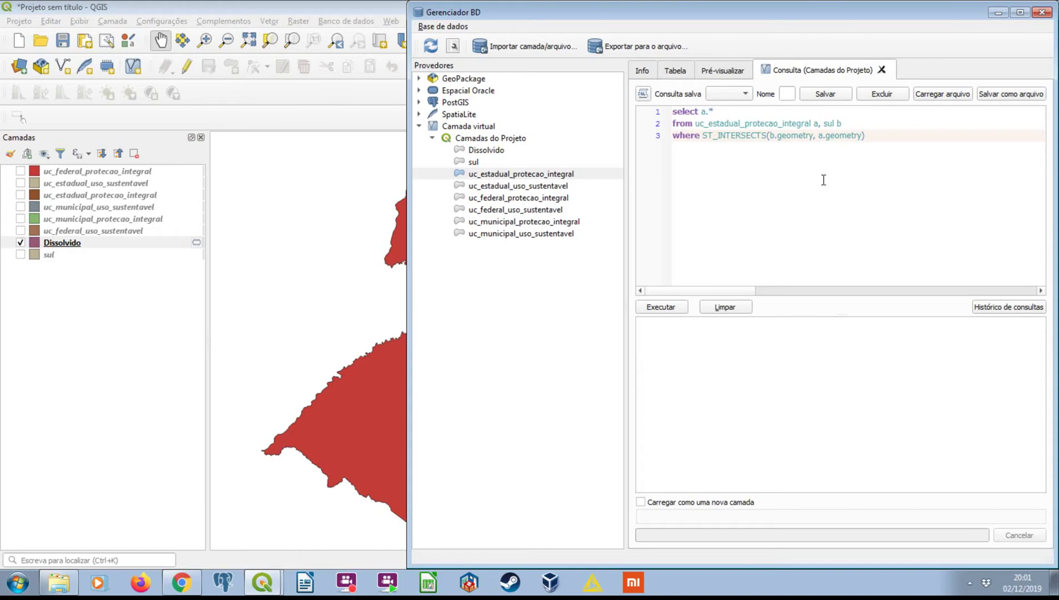
pyautogui.doubleClick(715, 124)
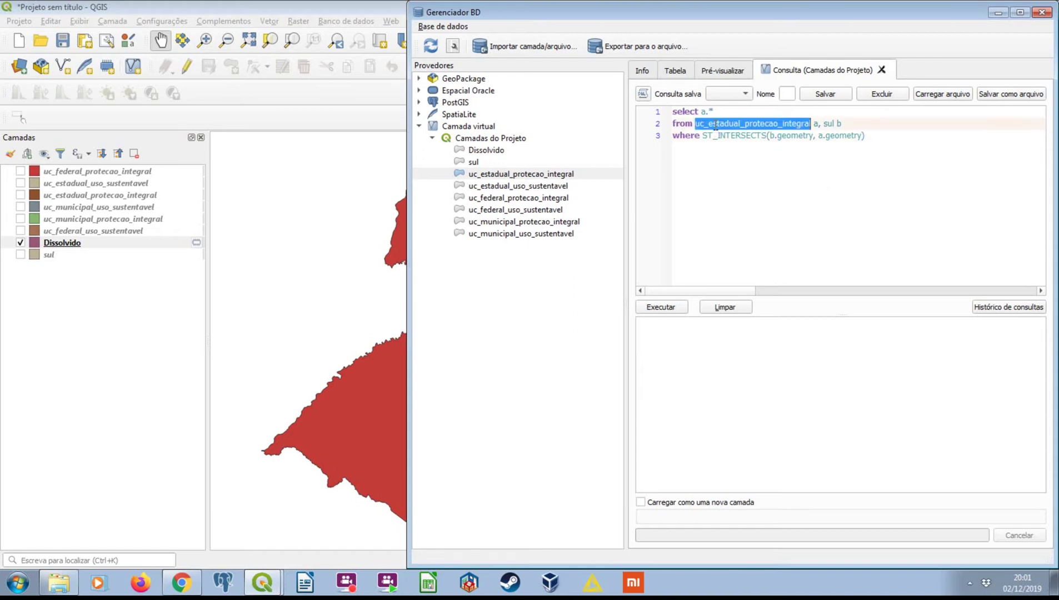
pyautogui.click(824, 136)
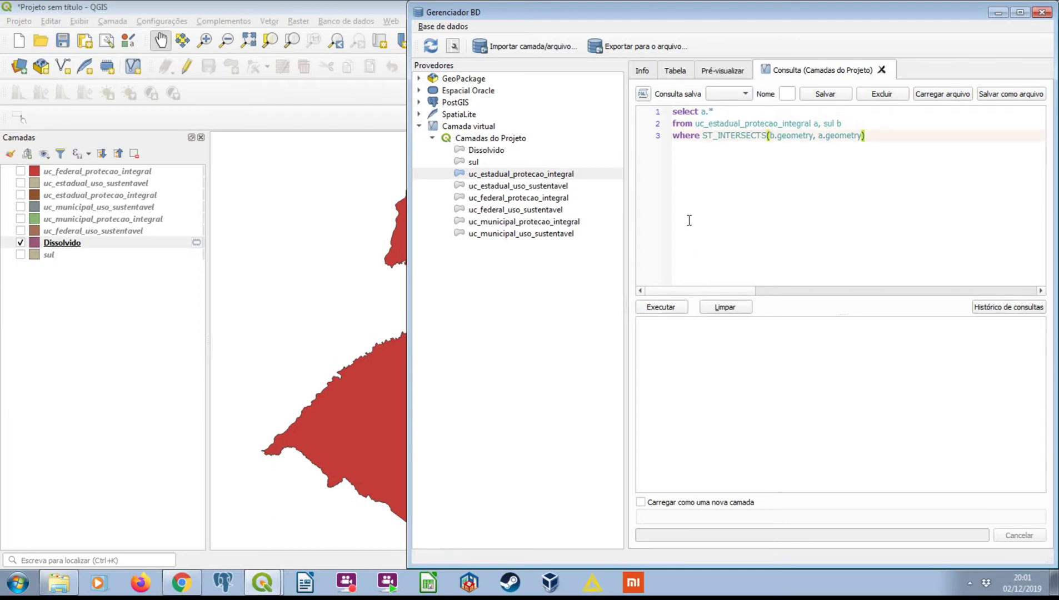
# Execute the intersection query and look through the columns of the result table up to geometry
pyautogui.click(662, 309)
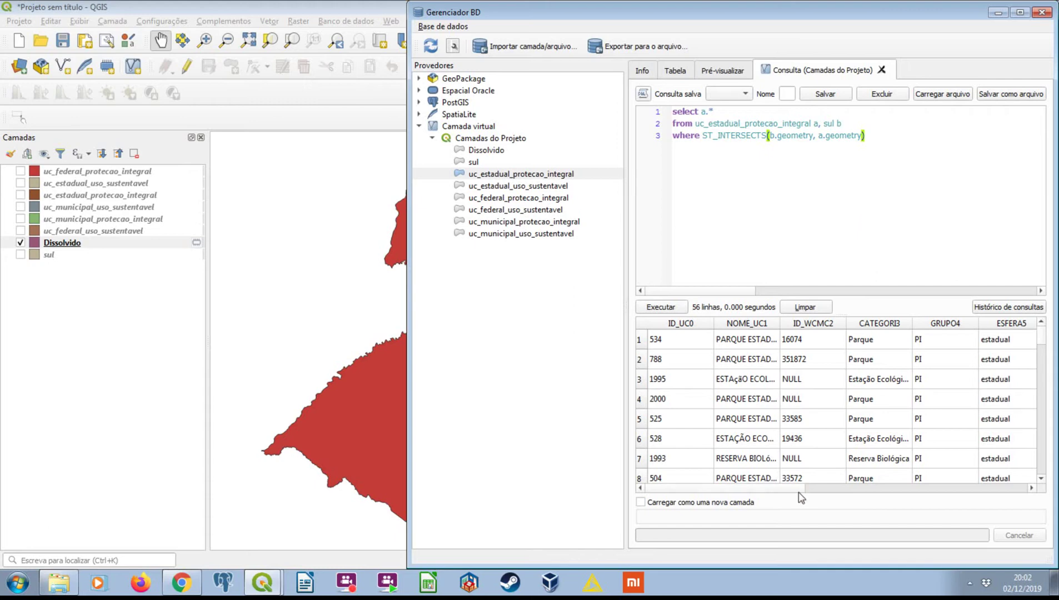
pyautogui.hscroll(5, 914, 489)
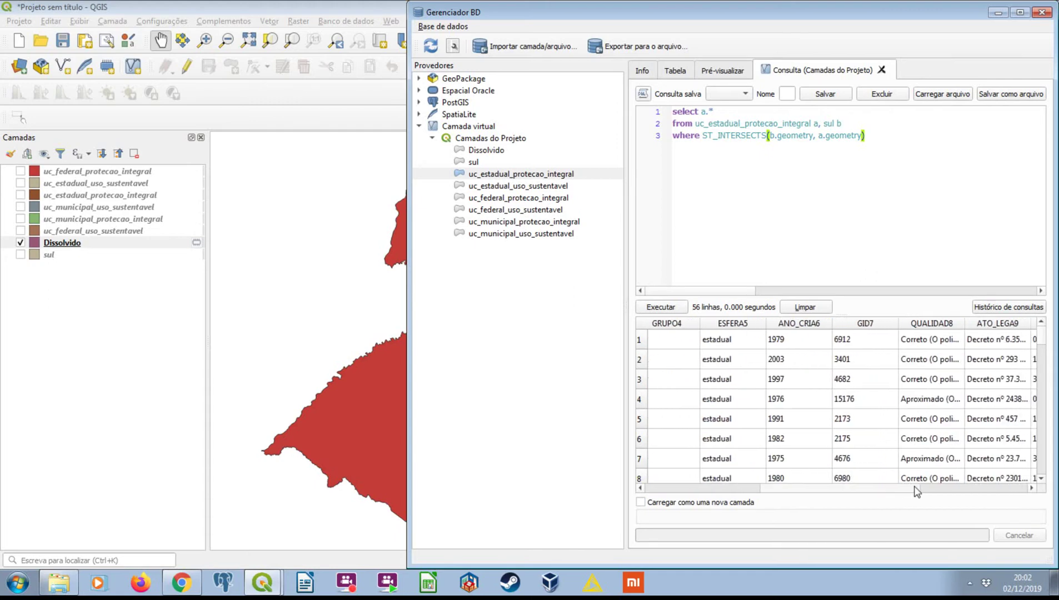
pyautogui.hscroll(-5, 1008, 489)
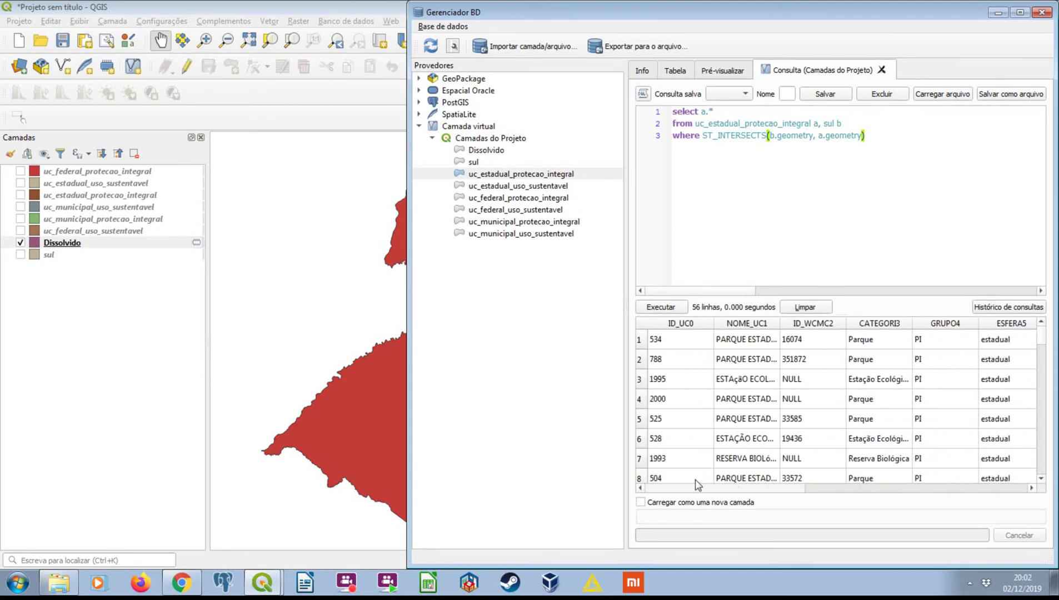
pyautogui.hscroll(5, 1022, 439)
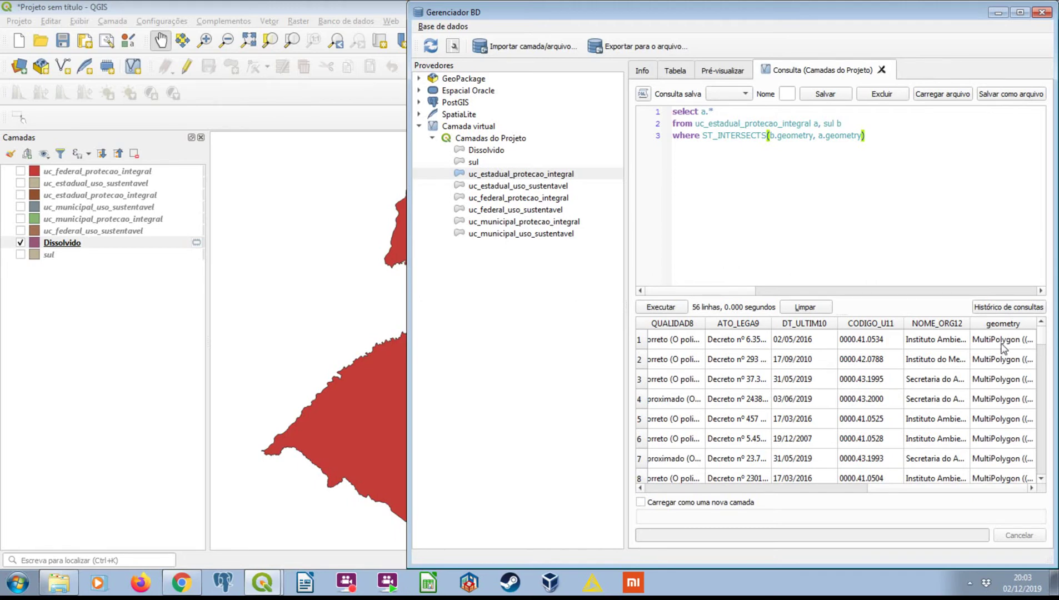
# Load the query result as a new layer named "teste", using geometry as the geometry column
pyautogui.click(737, 503)
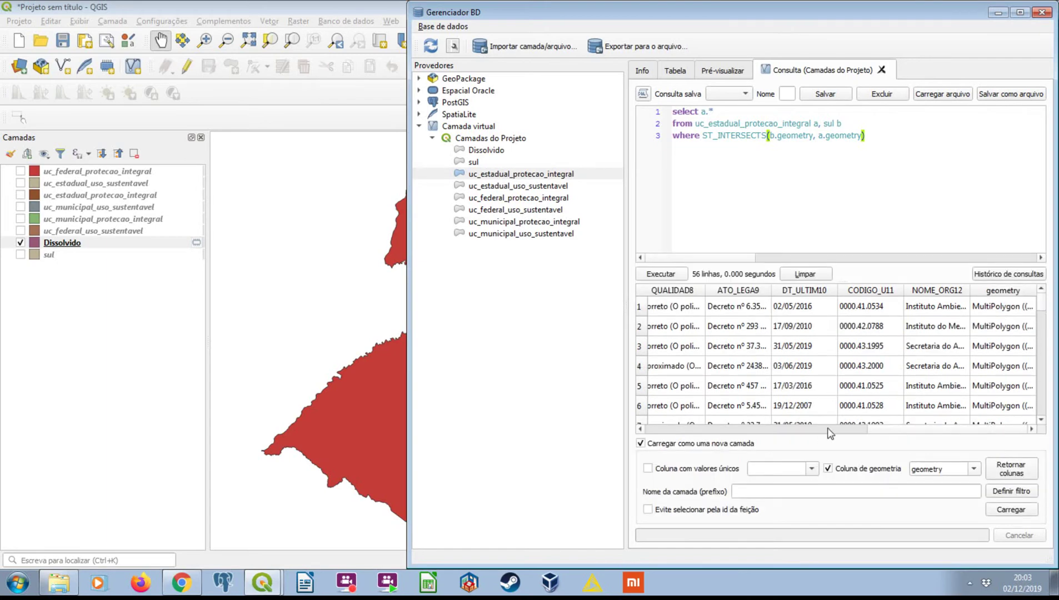
pyautogui.moveTo(879, 428); pyautogui.dragTo(658, 441)
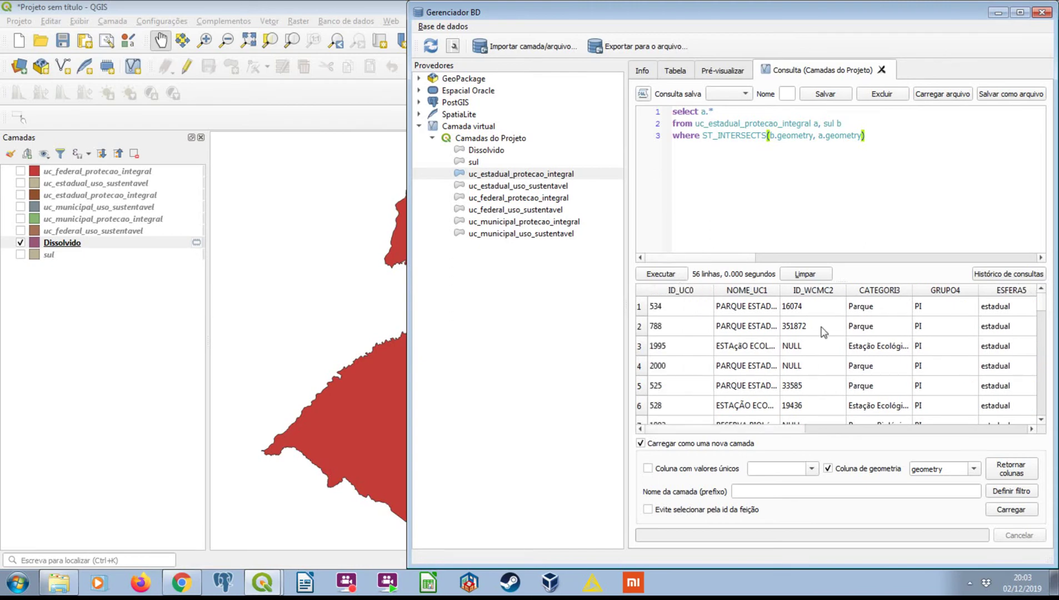
pyautogui.click(733, 491)
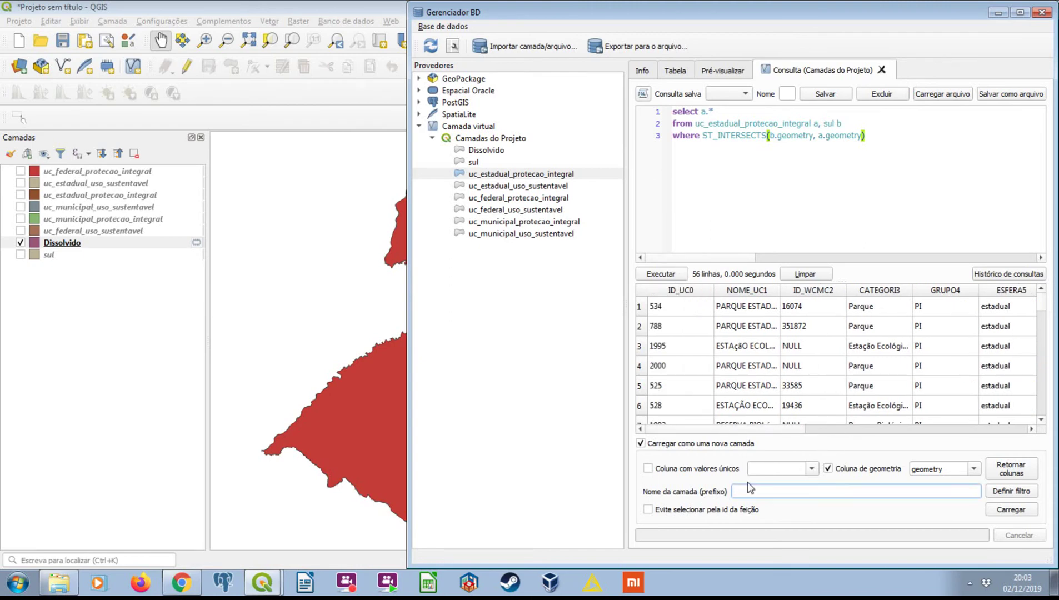
pyautogui.write('teste')
pyautogui.moveTo(803, 431); pyautogui.dragTo(927, 431)
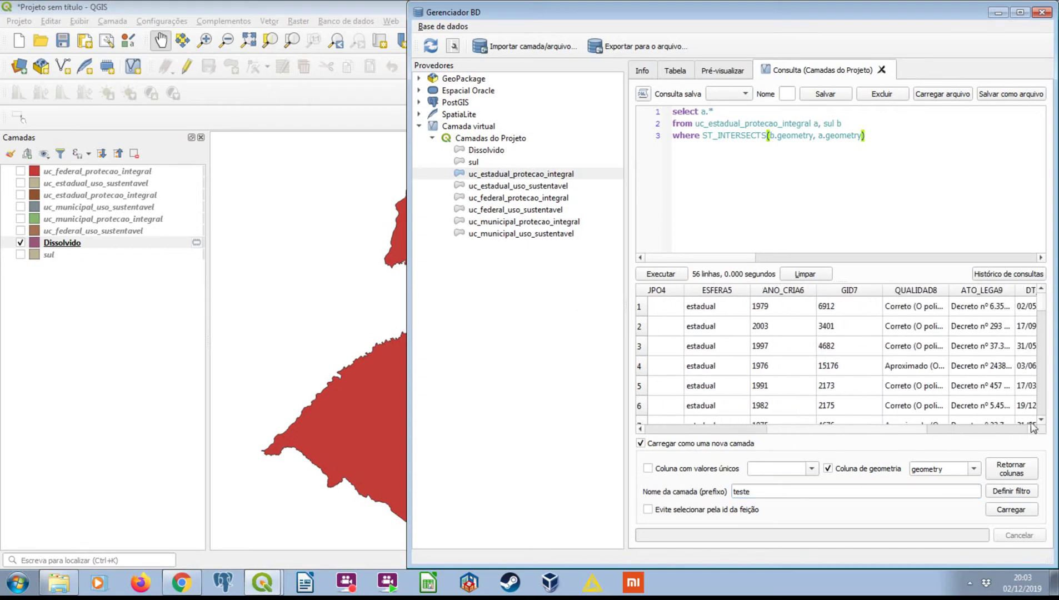
pyautogui.moveTo(1032, 428); pyautogui.dragTo(1052, 422)
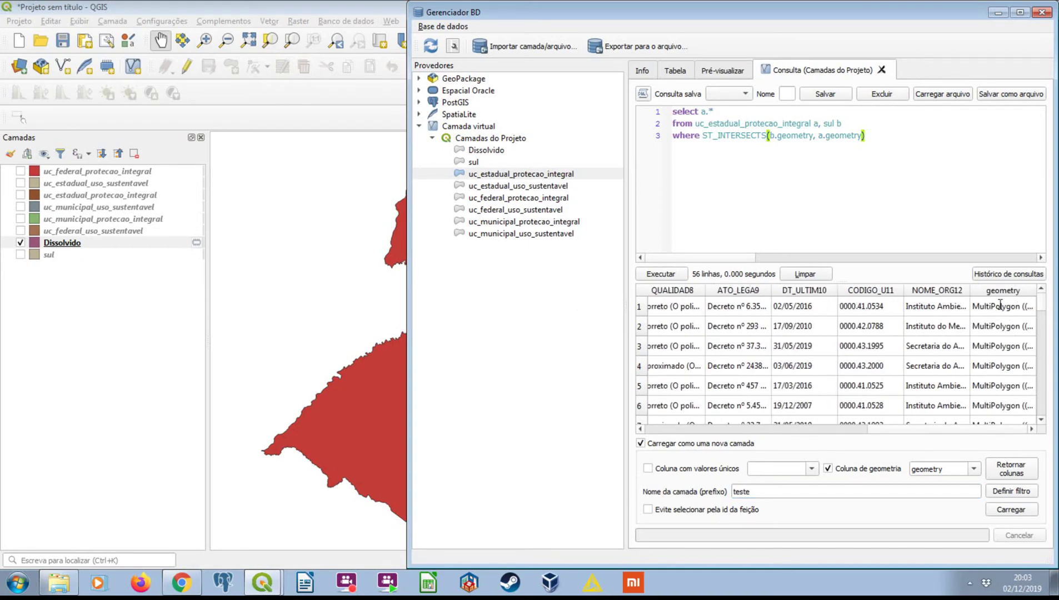
pyautogui.click(993, 513)
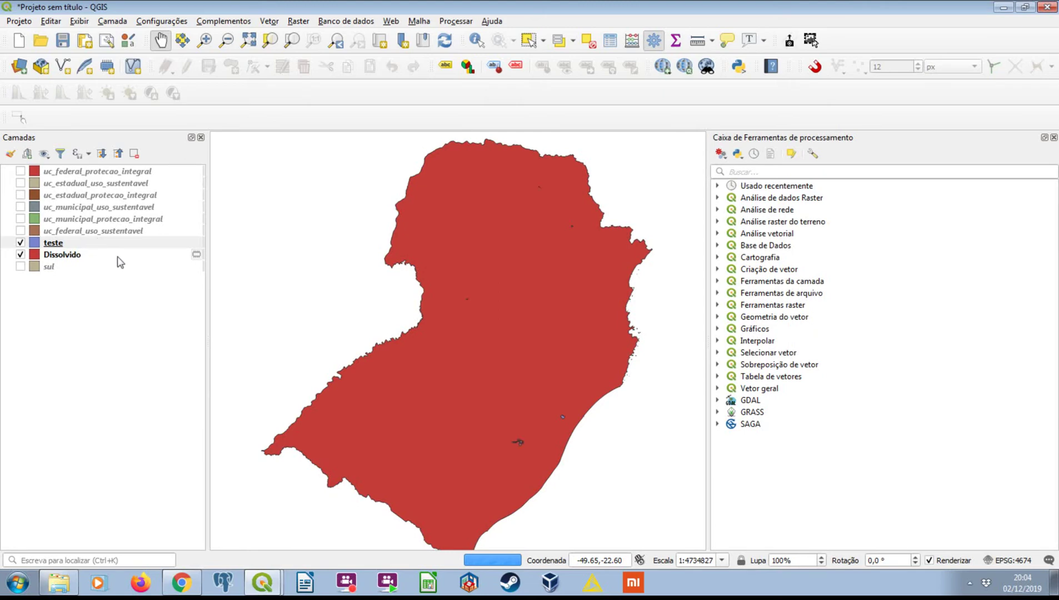
# Hide the Dissolvido layer and minimize the DB Manager to show only the teste layer on the map
pyautogui.click(21, 254)
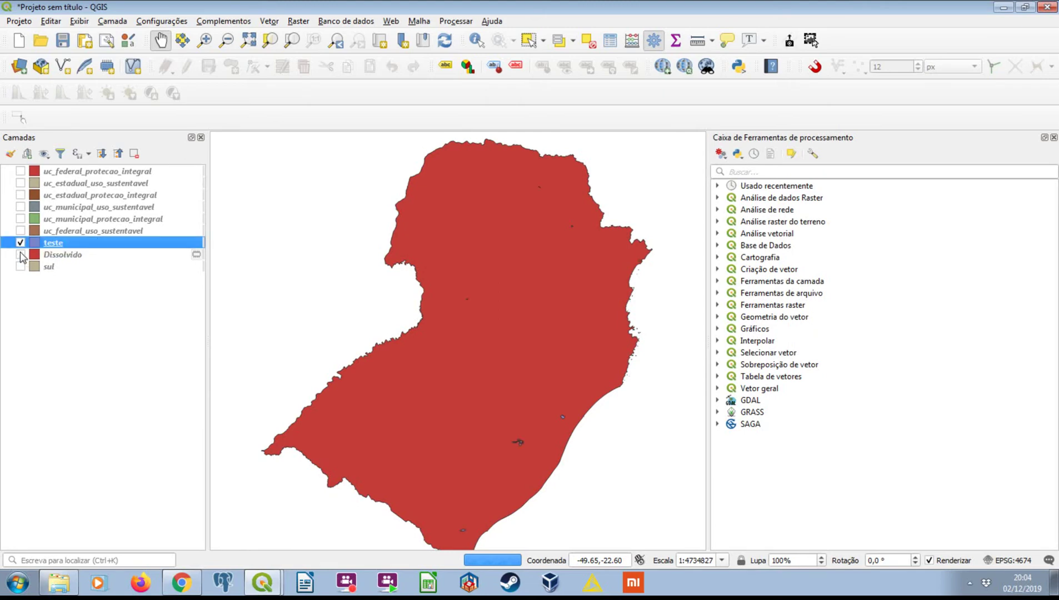
pyautogui.click(265, 583)
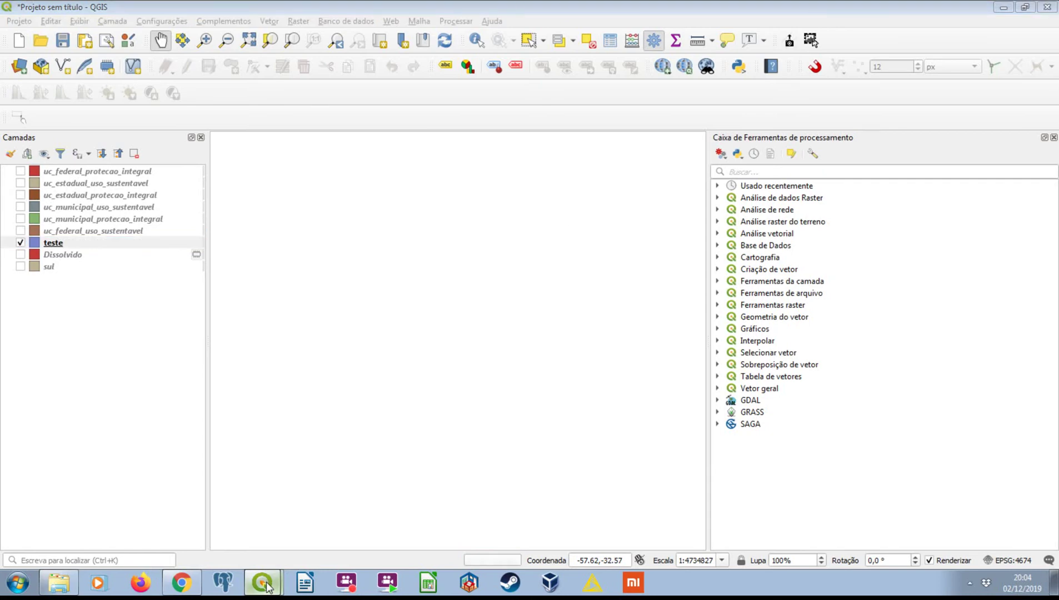
pyautogui.click(276, 551)
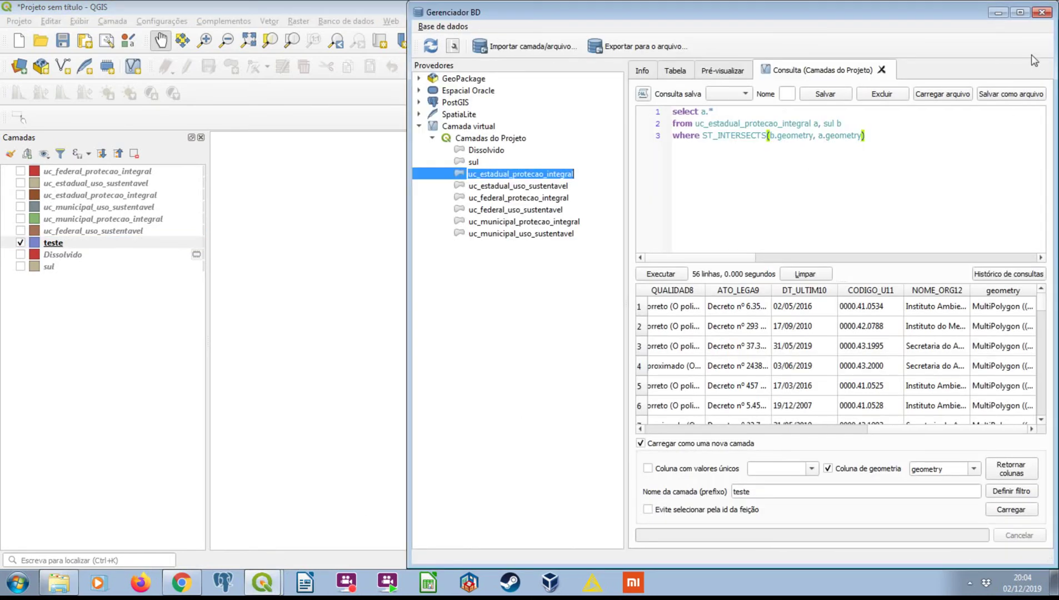
pyautogui.click(998, 12)
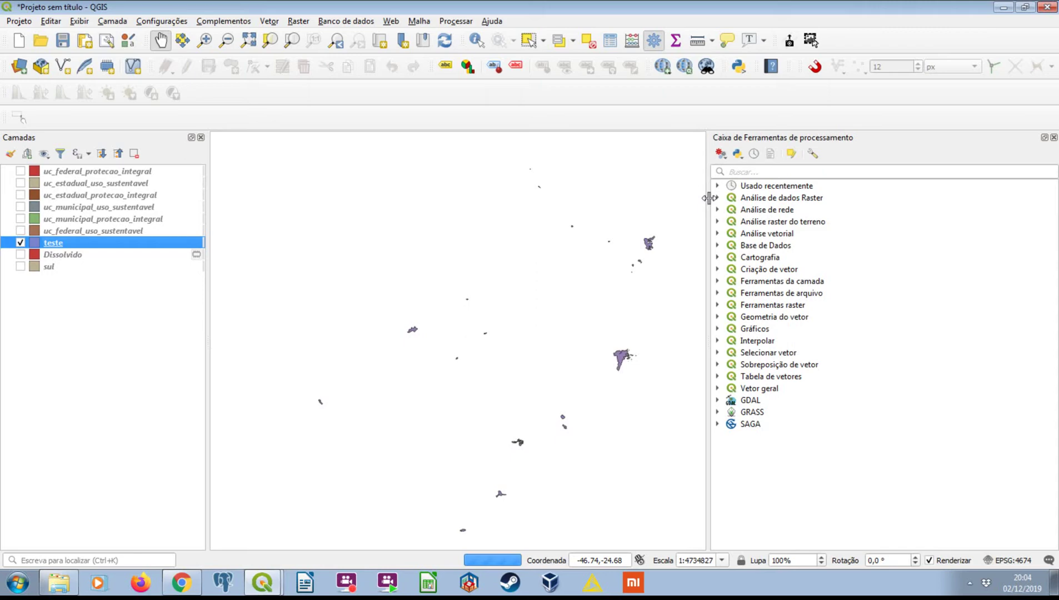
# Review the uc_estadual_protecao_integral and sul layers named in the DB Manager query, then return to the map
pyautogui.click(262, 582)
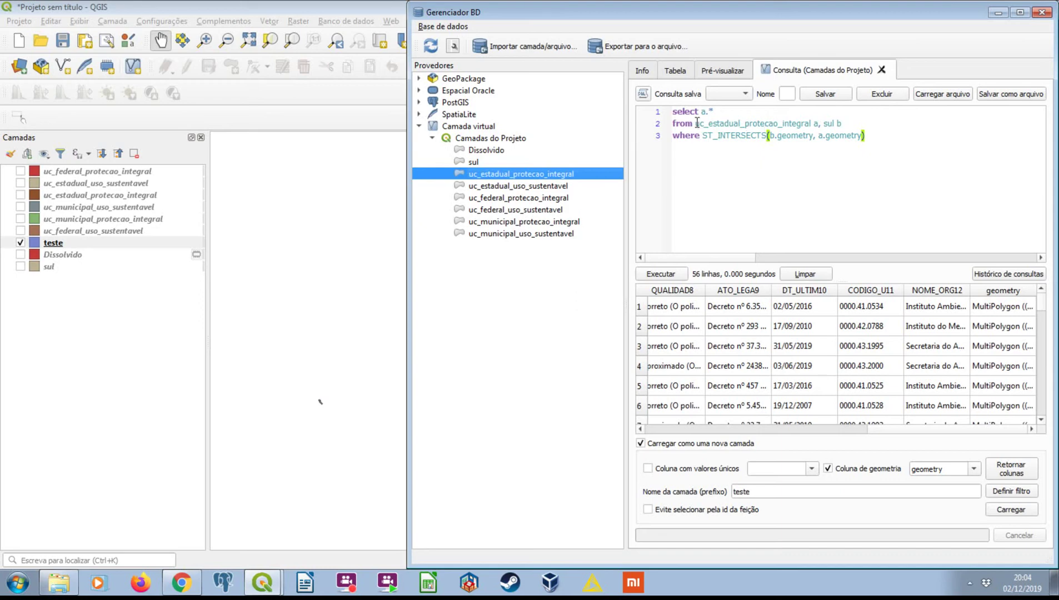
pyautogui.moveTo(695, 124); pyautogui.dragTo(807, 124)
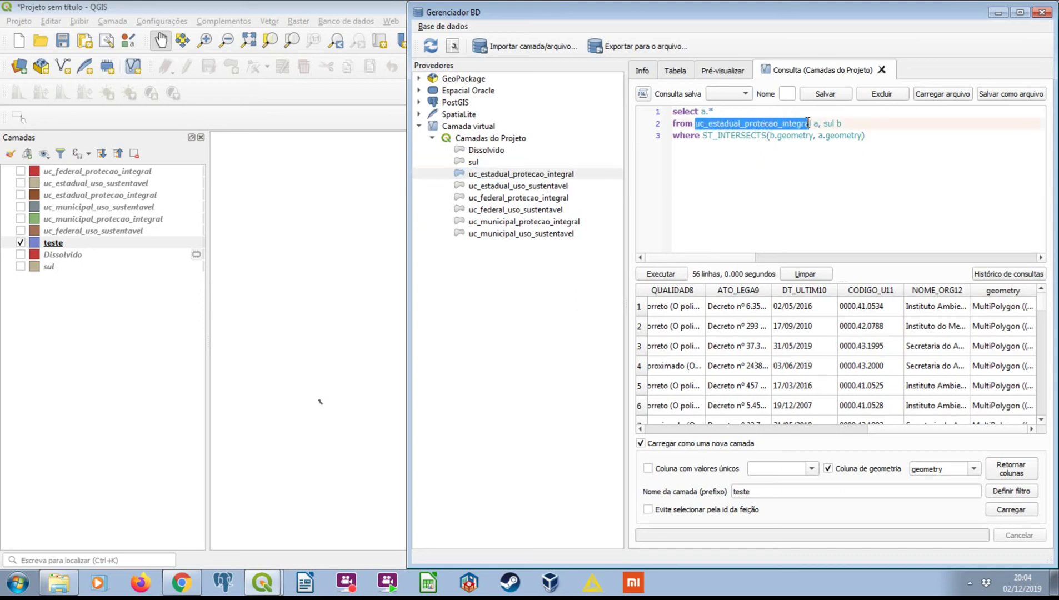
pyautogui.doubleClick(828, 123)
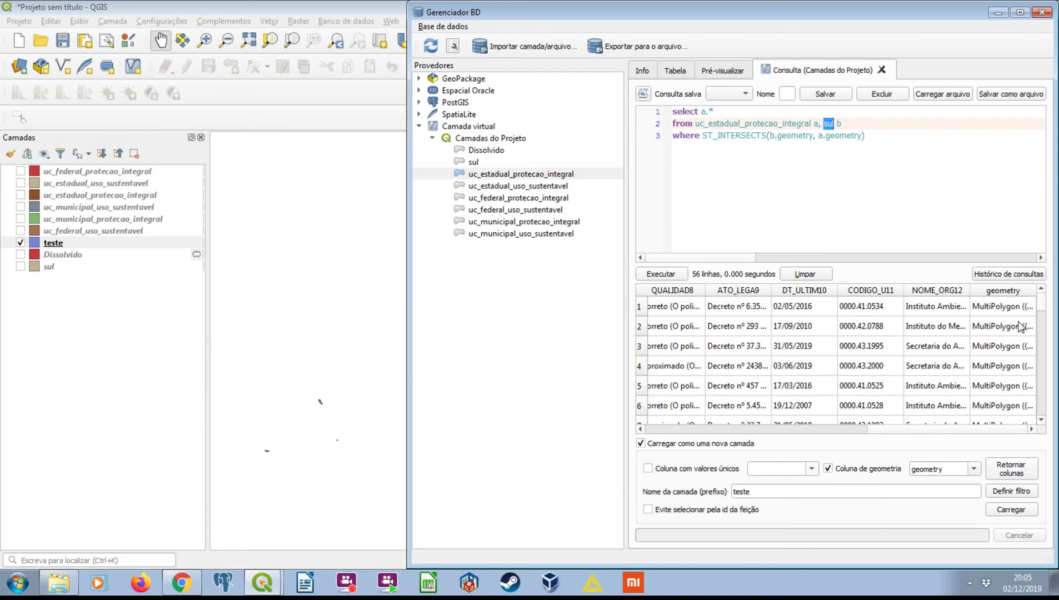
pyautogui.click(998, 12)
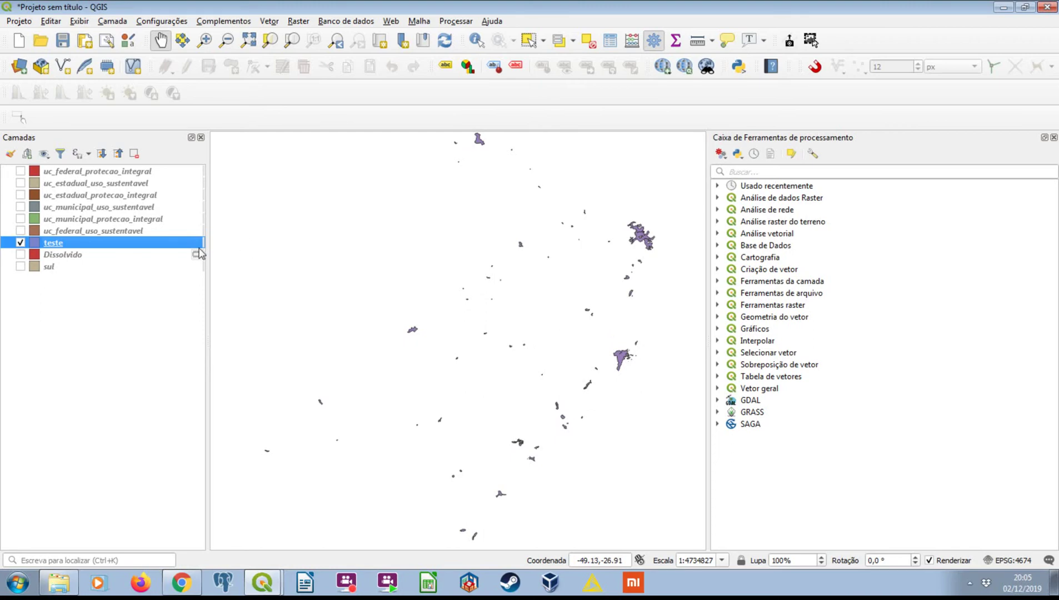
pyautogui.rightClick(136, 244)
pyautogui.moveTo(236, 491)
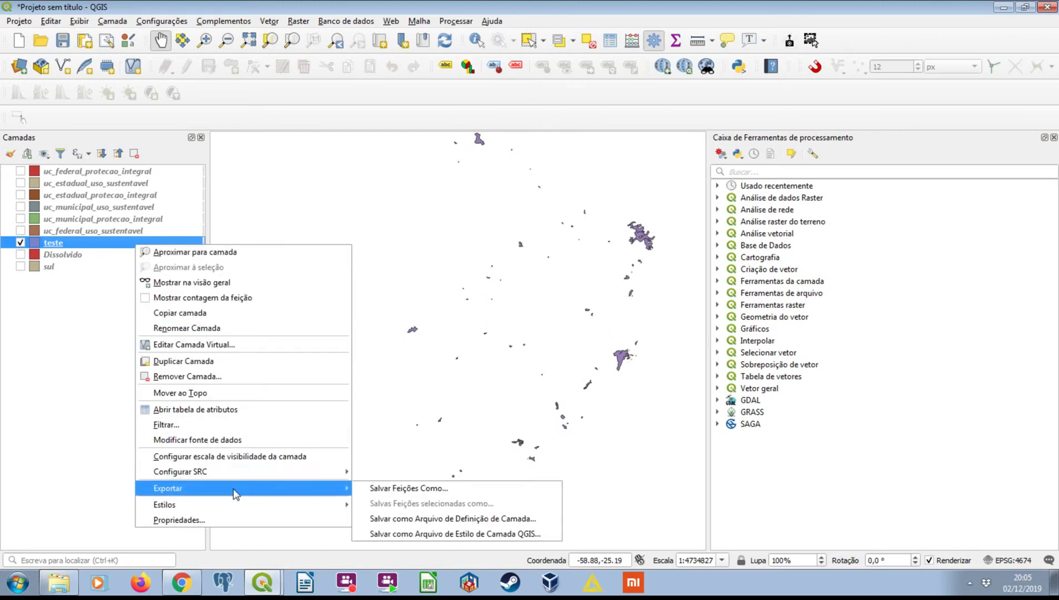
pyautogui.click(380, 493)
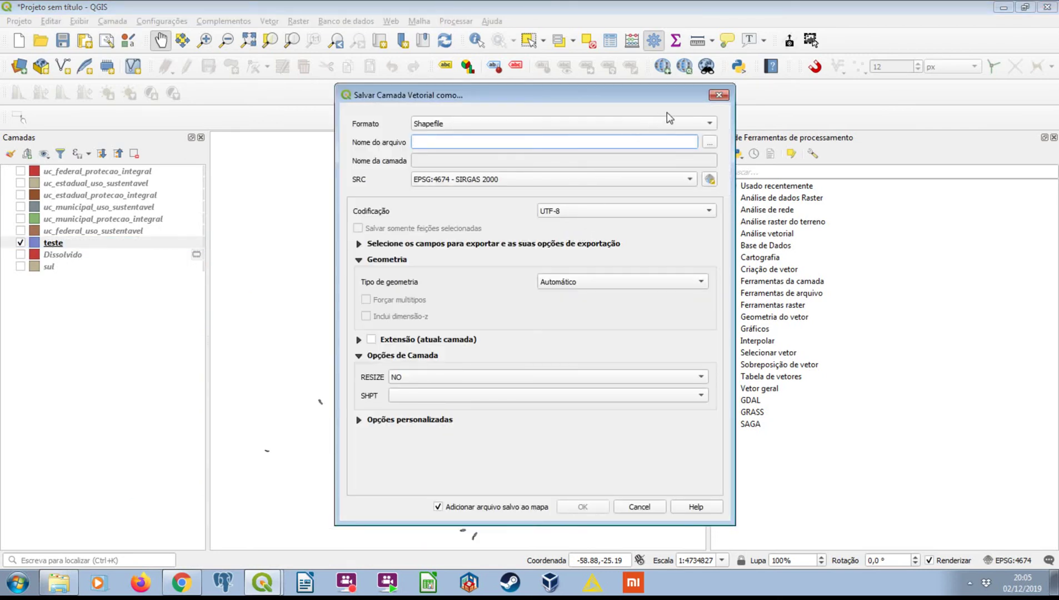
pyautogui.press('Escape')
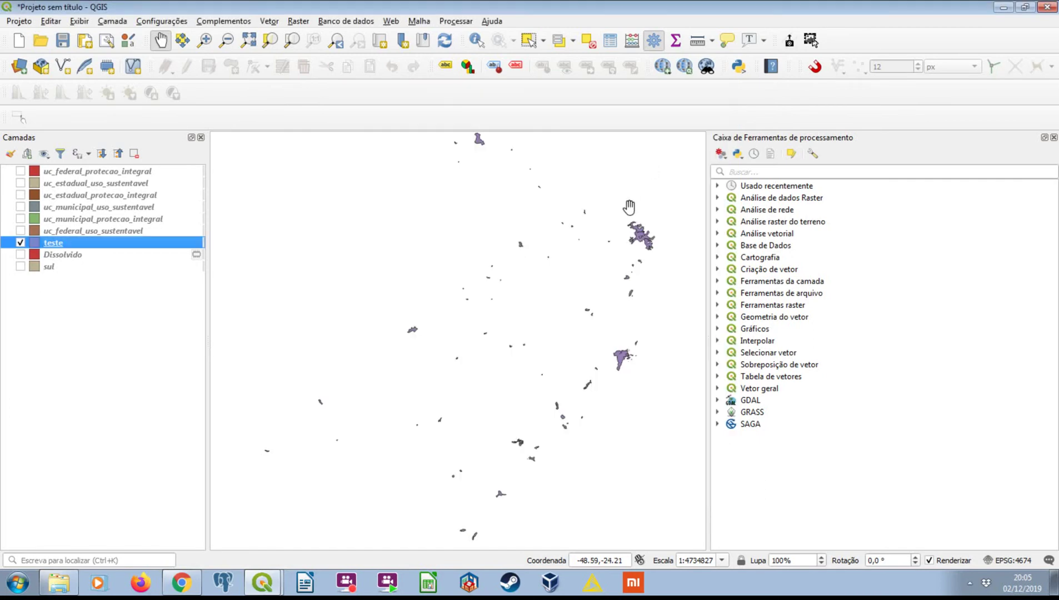
# Search the processing toolbox for "loca" and show only the uc_federal_protecao_integral layer, zoomed to its full extent
pyautogui.click(776, 167)
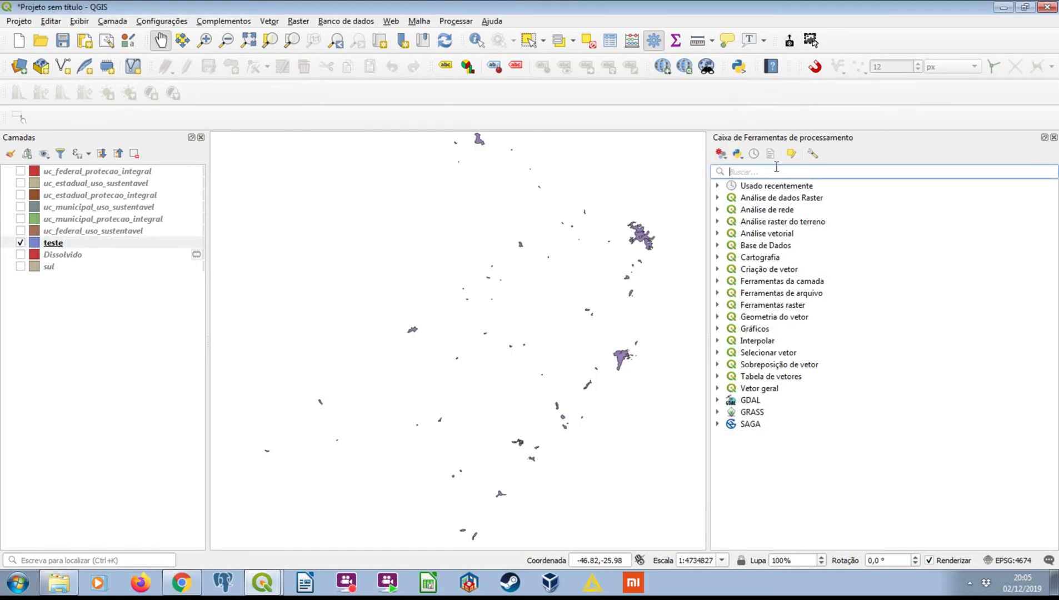
pyautogui.write('loca')
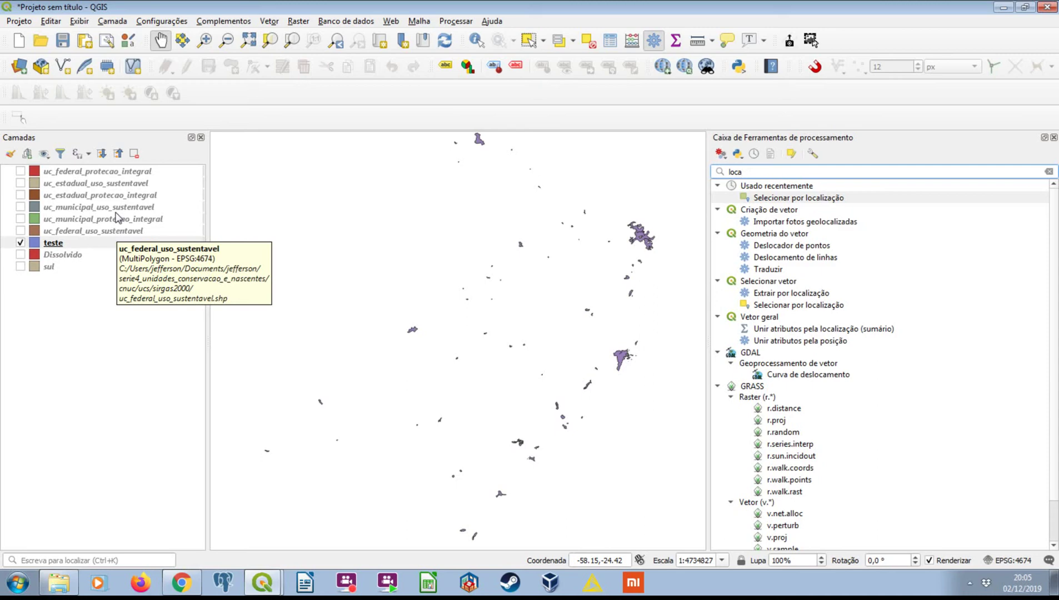
pyautogui.click(20, 171)
pyautogui.rightClick(40, 168)
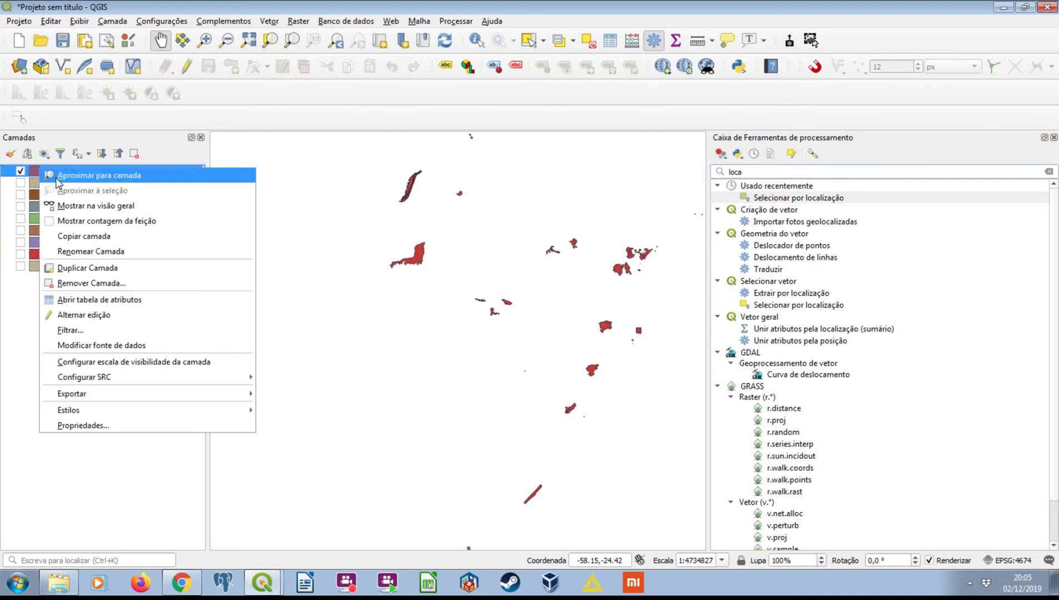
pyautogui.click(83, 175)
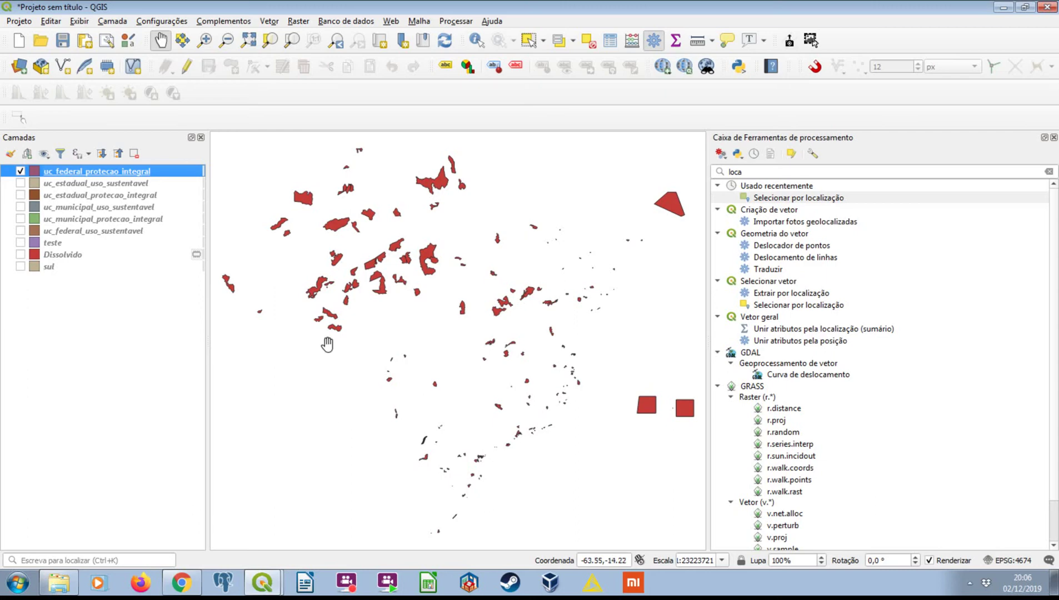
# Select the teste layer and look over the ST_INTERSECTS query in the DB Manager
pyautogui.click(47, 244)
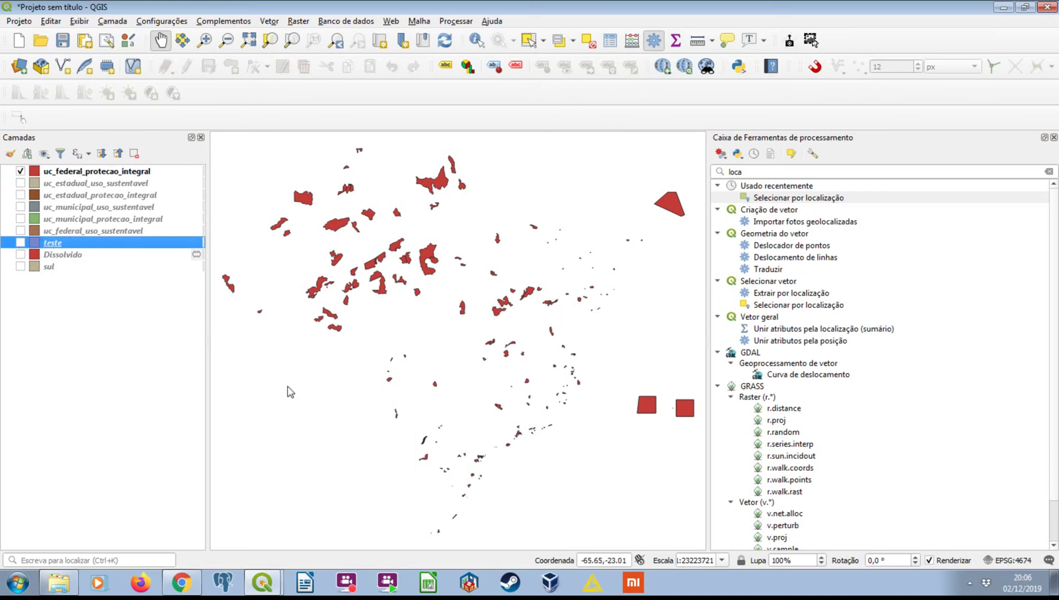
pyautogui.click(257, 561)
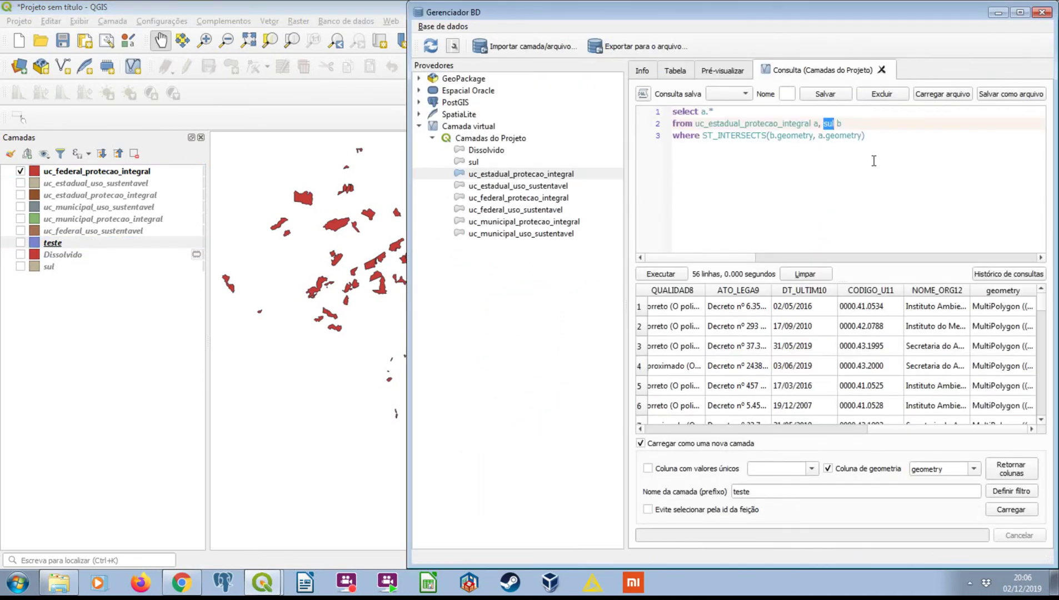
pyautogui.click(865, 137)
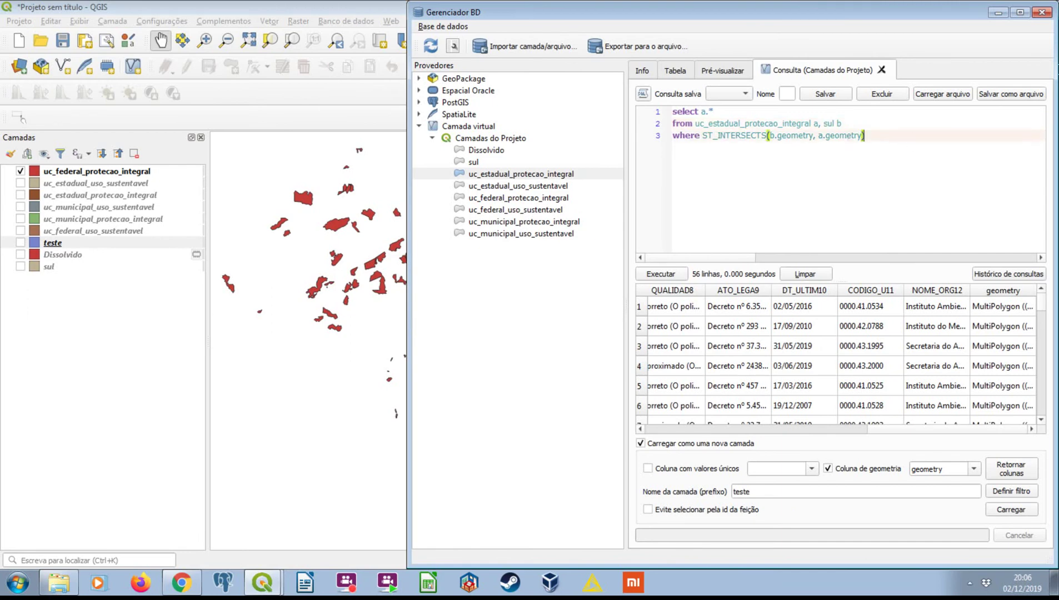
# Remove the teste and Dissolvido layers from the project
pyautogui.click(110, 243)
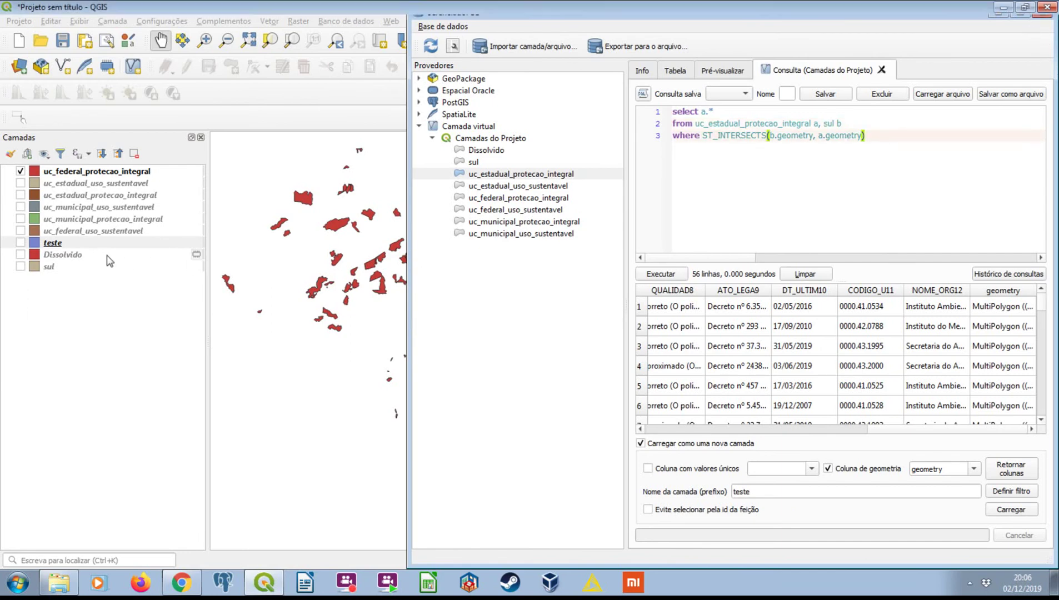
pyautogui.click(133, 153)
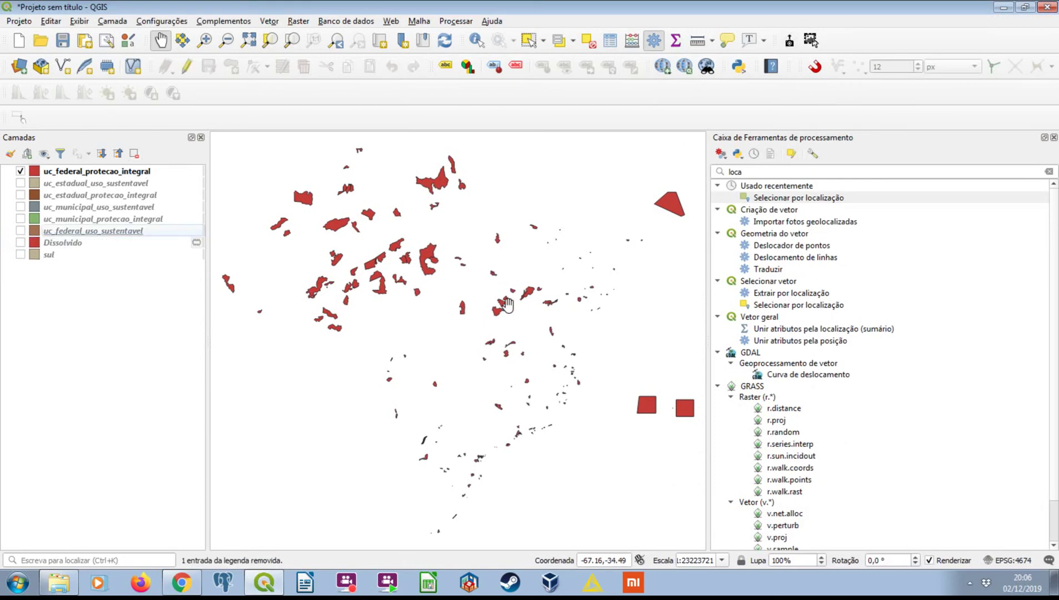
pyautogui.click(69, 246)
pyautogui.click(134, 154)
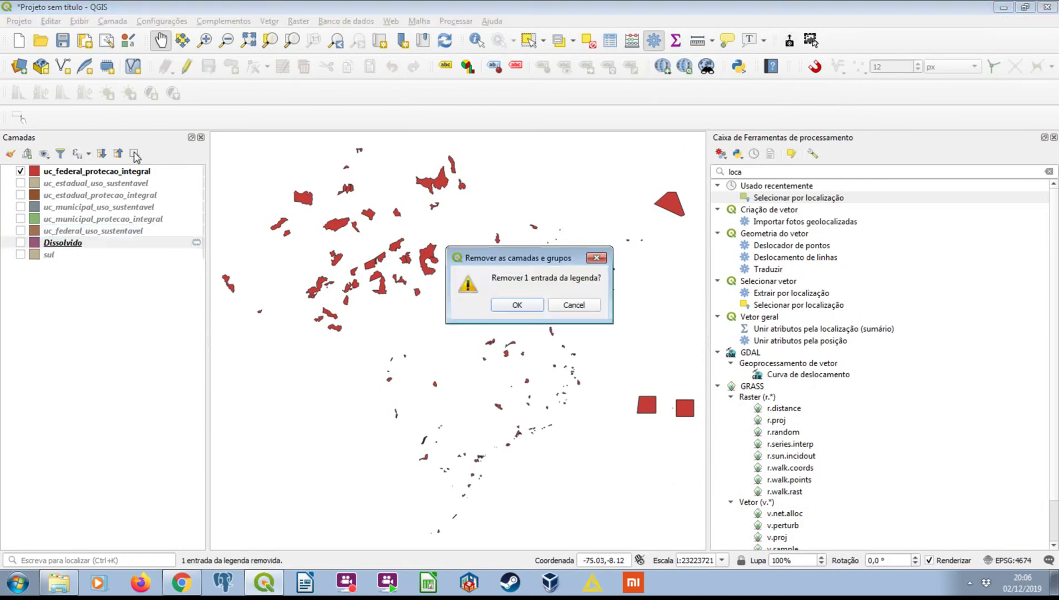
pyautogui.click(517, 304)
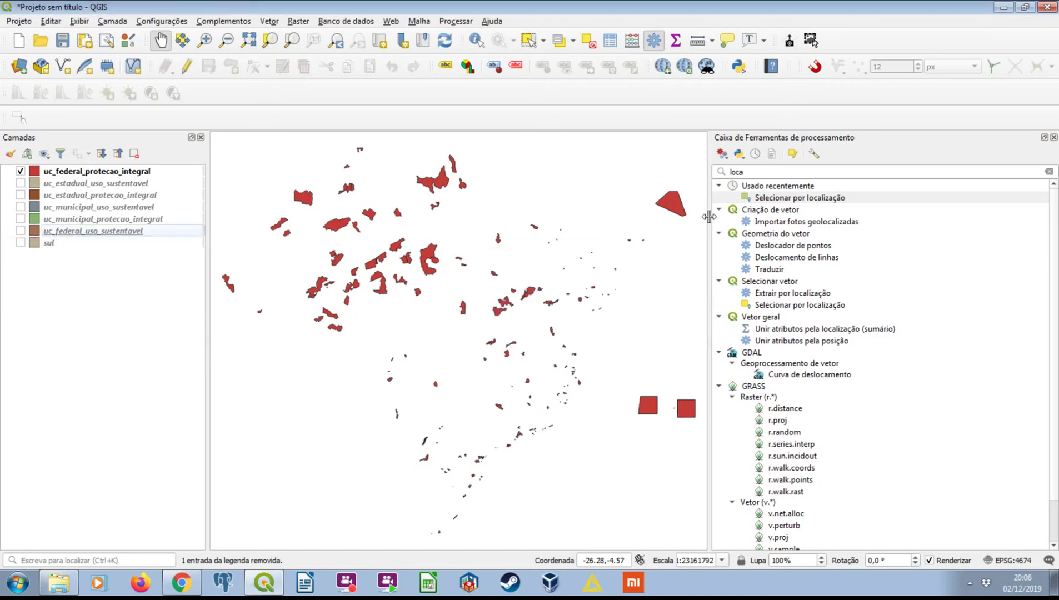
# Narrow the processing toolbox to widen the map and show the sul layer together with uc_federal_protecao_integral
pyautogui.moveTo(708, 217); pyautogui.dragTo(818, 216)
pyautogui.click(65, 173)
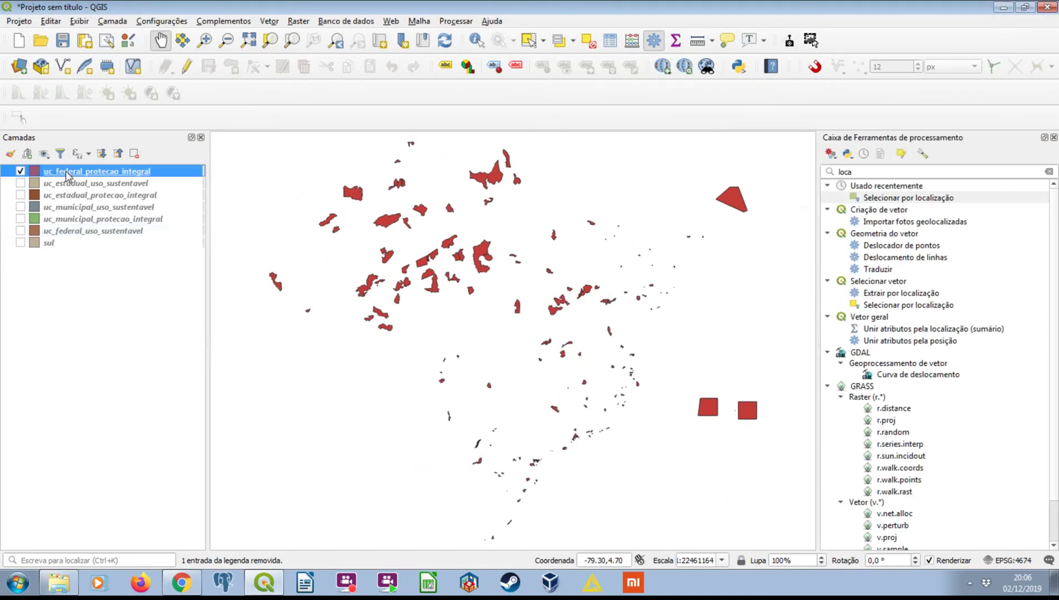
pyautogui.click(20, 243)
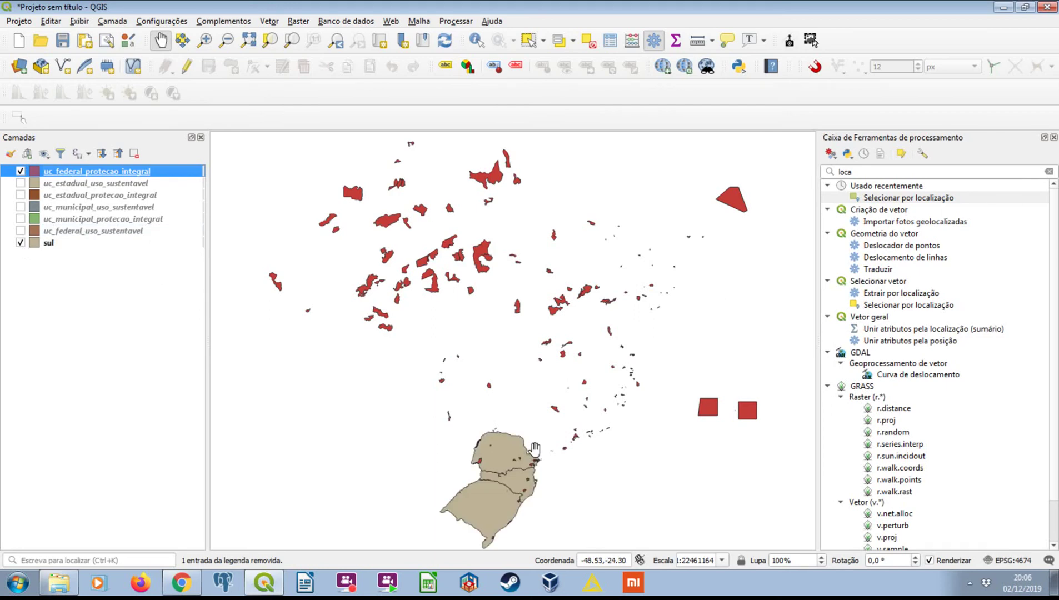
# Go through the other conservation unit layers one by one and return to uc_federal_protecao_integral as the active layer
pyautogui.click(137, 185)
pyautogui.click(130, 193)
pyautogui.click(126, 206)
pyautogui.click(123, 220)
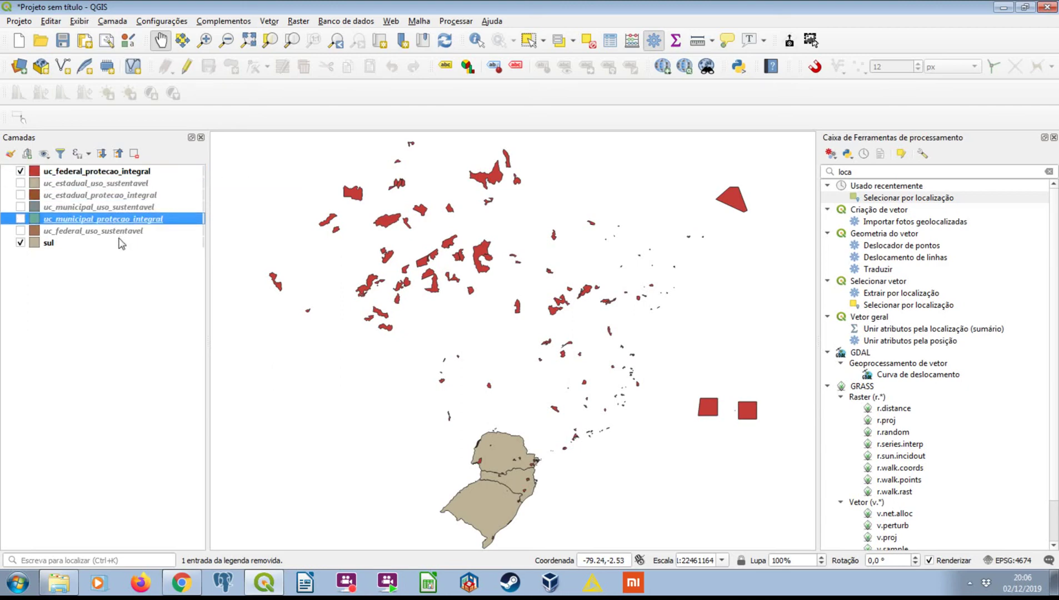
pyautogui.click(123, 231)
pyautogui.press('Home')
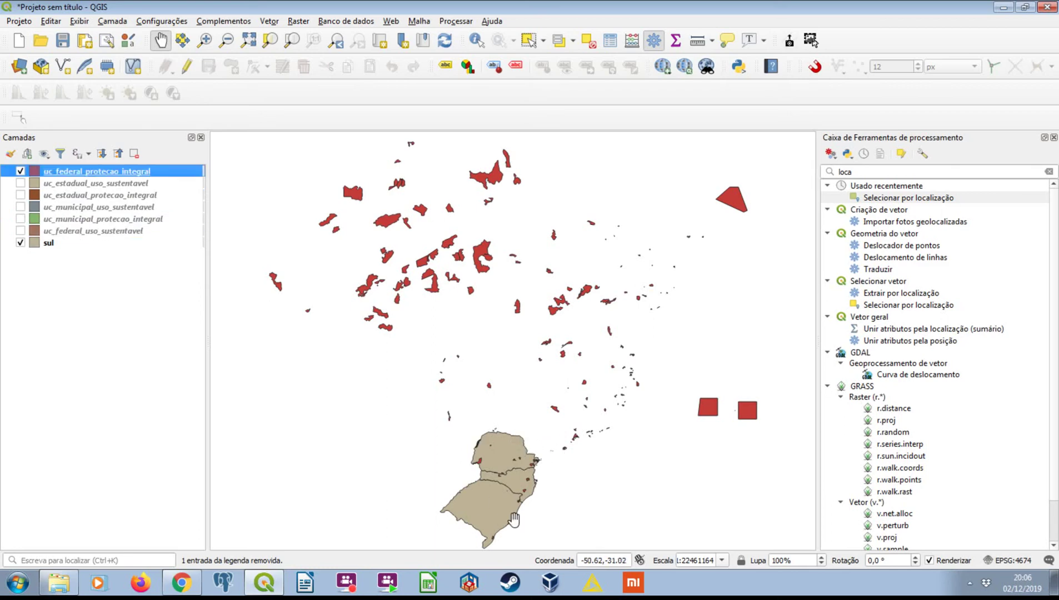
# Toggle the visibility of sul and uc_federal_protecao_integral to compare their coverage, leaving both layers shown
pyautogui.click(19, 244)
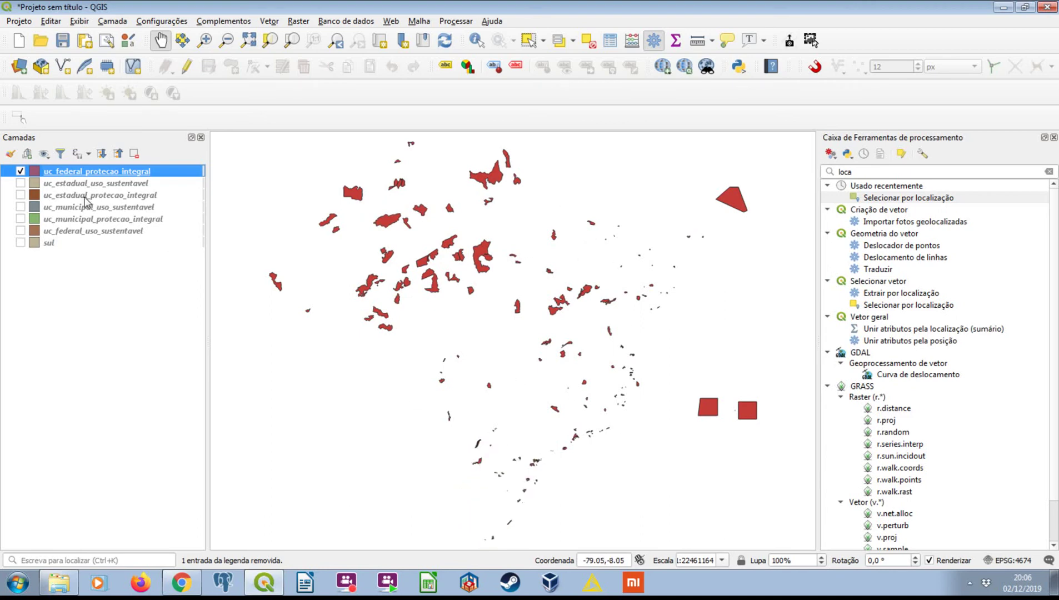
pyautogui.click(21, 242)
pyautogui.click(20, 171)
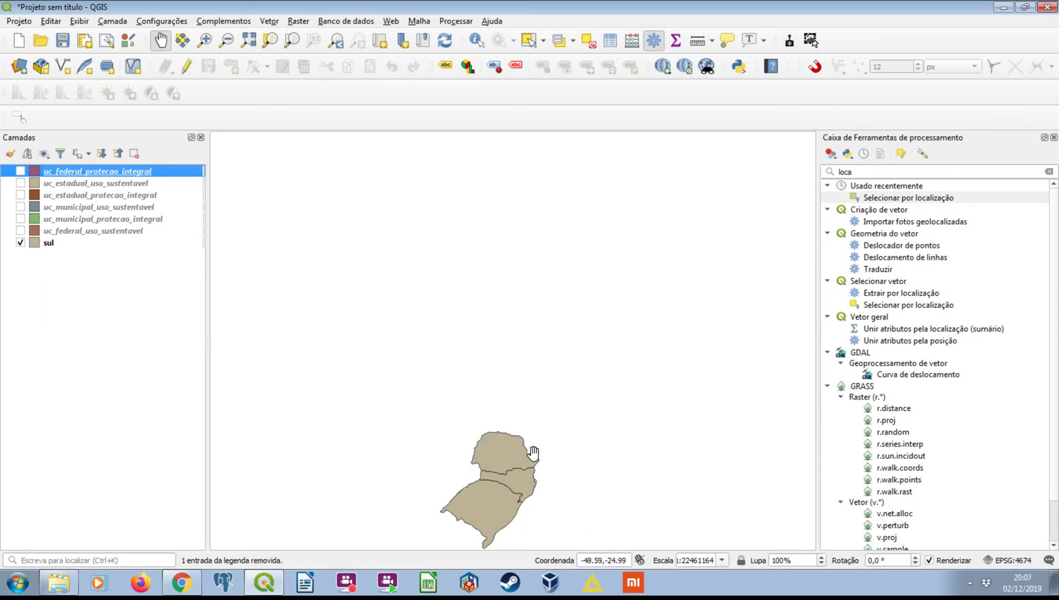
pyautogui.click(21, 172)
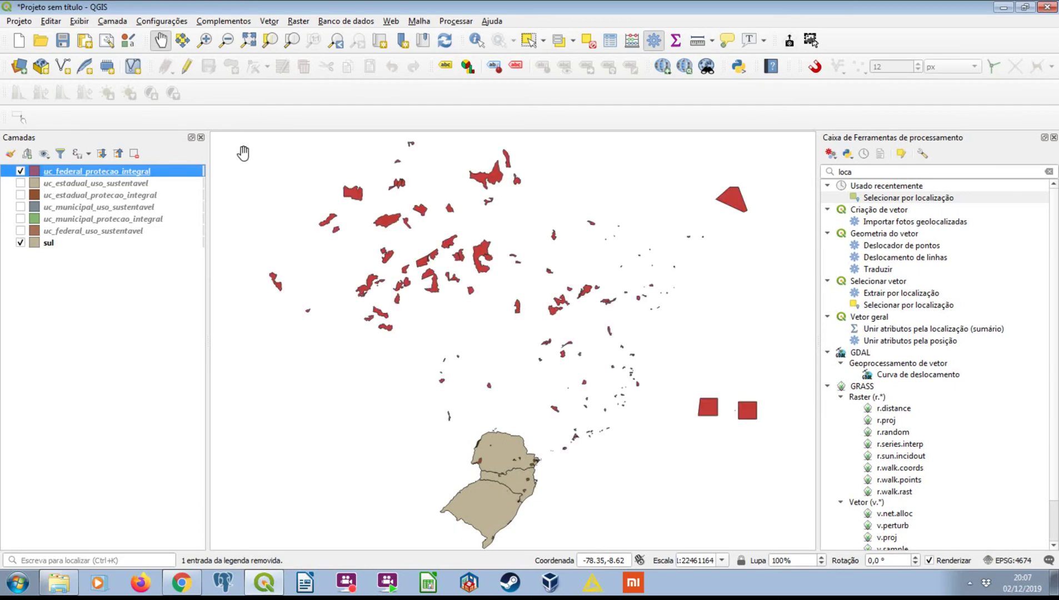
# Find Selecionar por localização with the toolbox search "locali", open it and move its dialog off the South region
pyautogui.hotkey('ctrl', 'alt', 't')
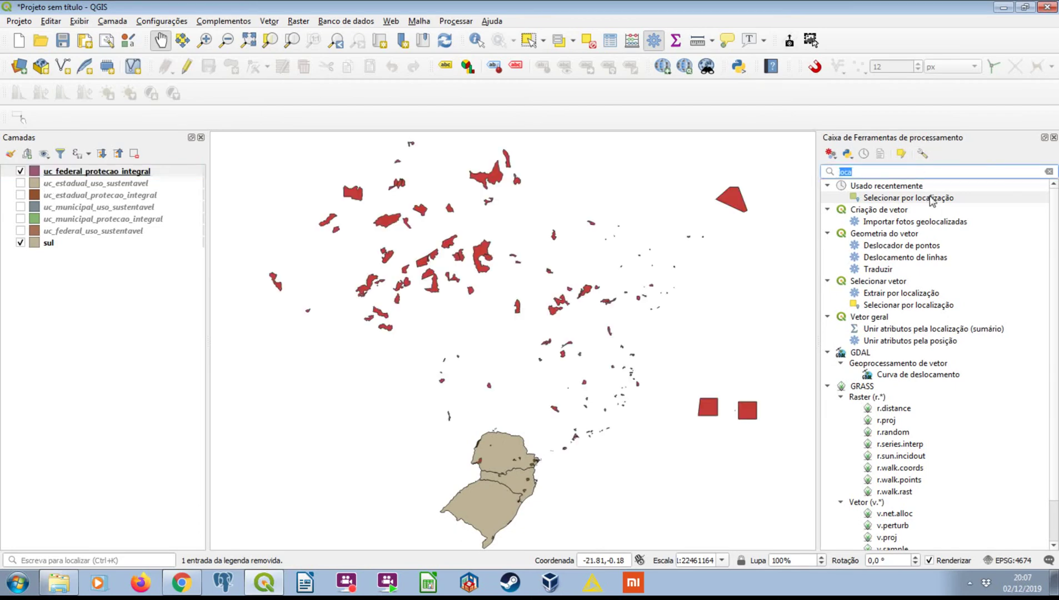
pyautogui.press('BackSpace')
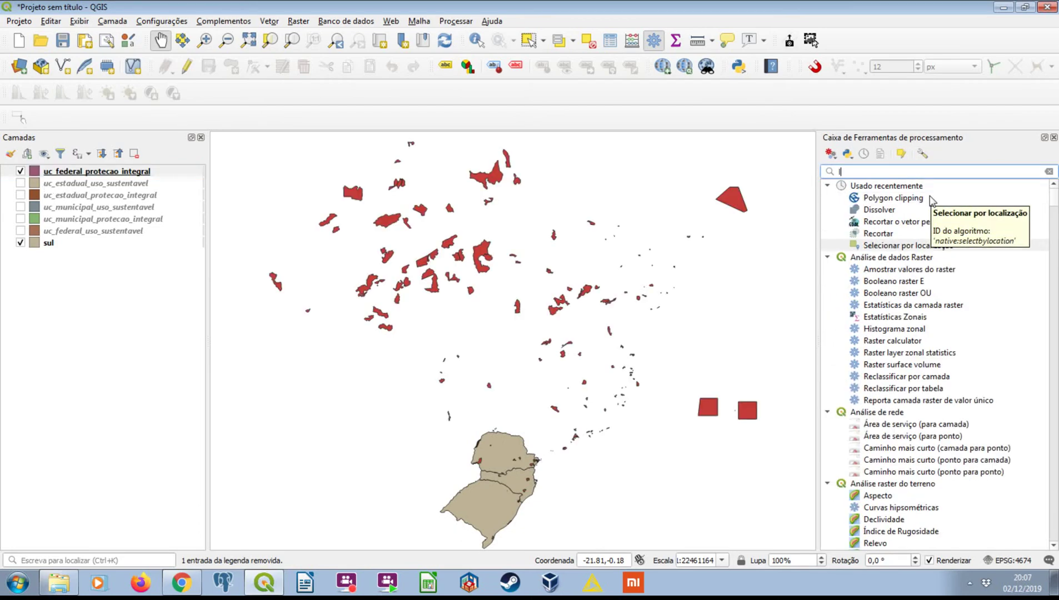
pyautogui.write('locali')
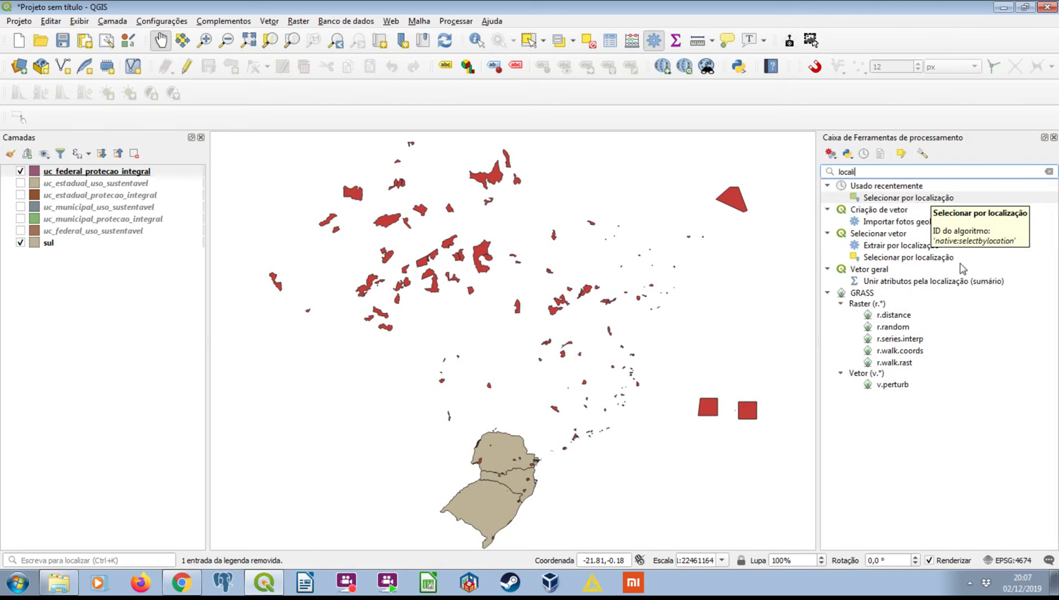
pyautogui.doubleClick(942, 199)
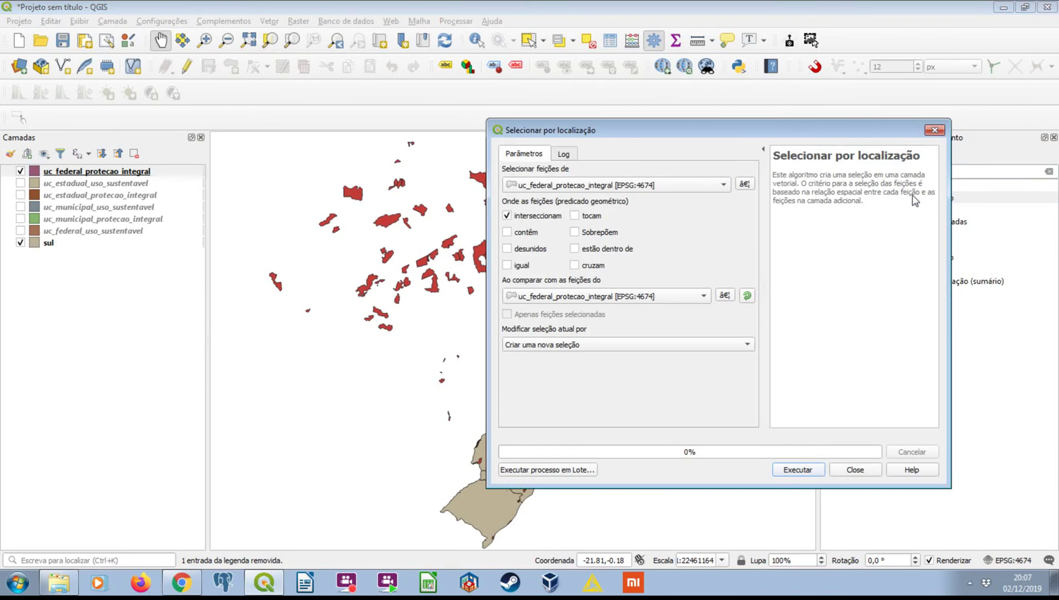
pyautogui.moveTo(726, 131); pyautogui.dragTo(824, 87)
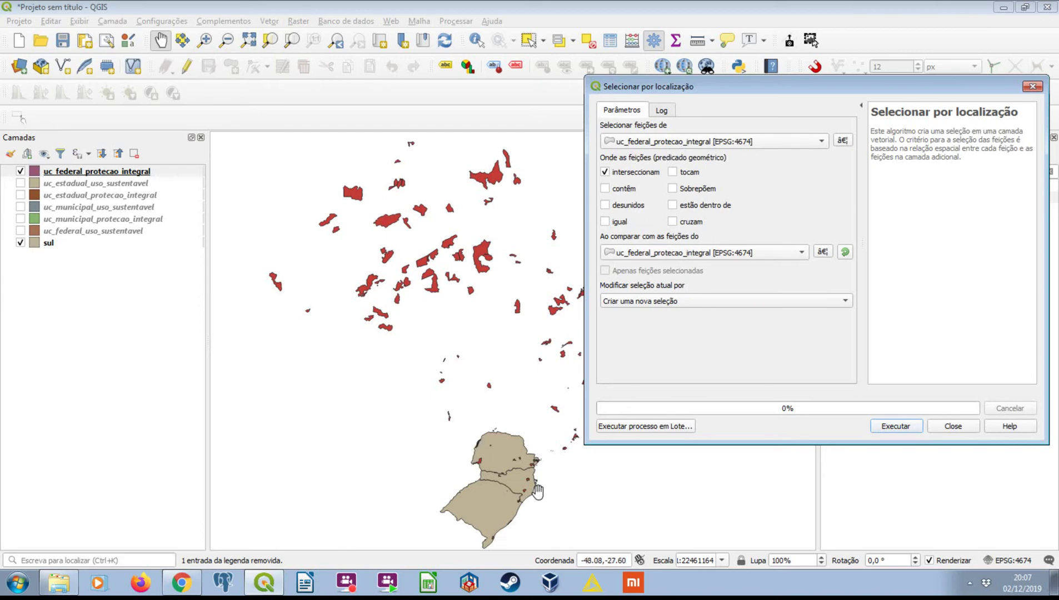
# Set sul as the comparison layer for the location selection, leaving interseccionam as the only geometric predicate
pyautogui.click(672, 221)
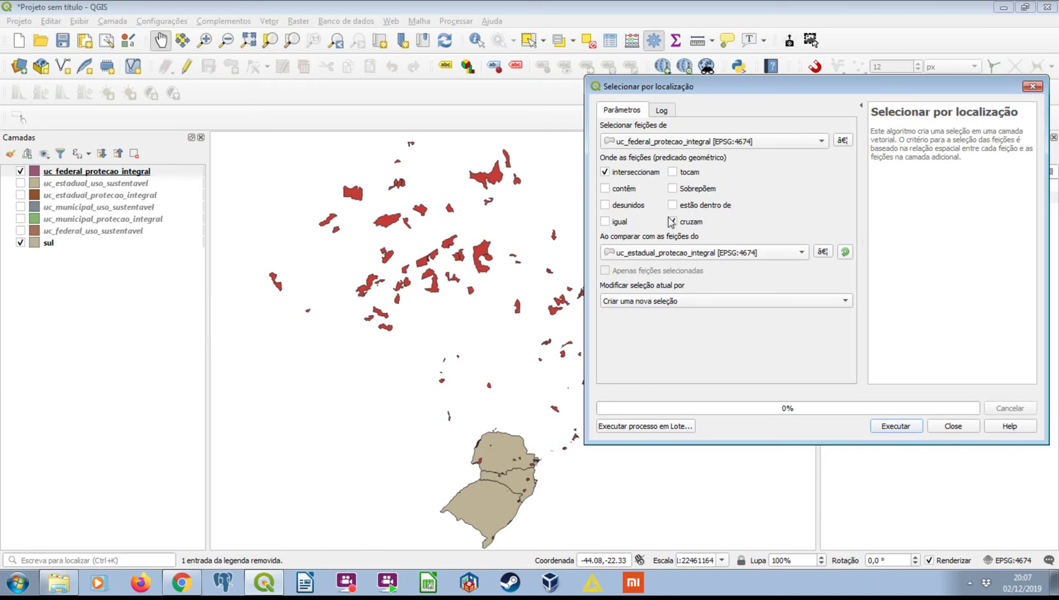
pyautogui.click(673, 251)
pyautogui.click(662, 238)
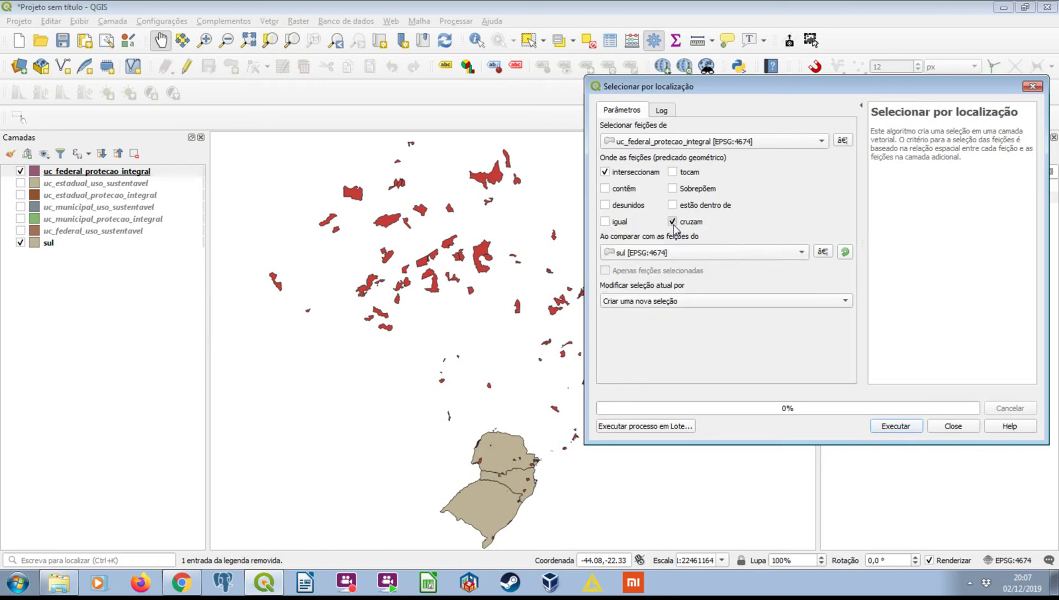
pyautogui.click(672, 222)
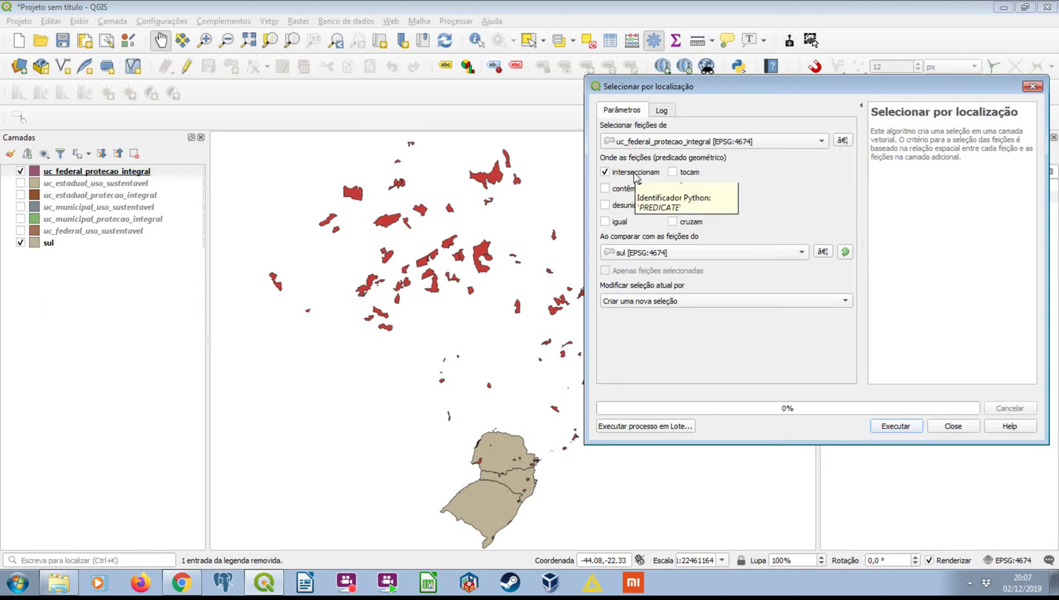
# Add the predicates tocam, Sobrepõem, estão dentro de, contêm, igual and cruzam, run the selection and close the dialog
pyautogui.click(688, 173)
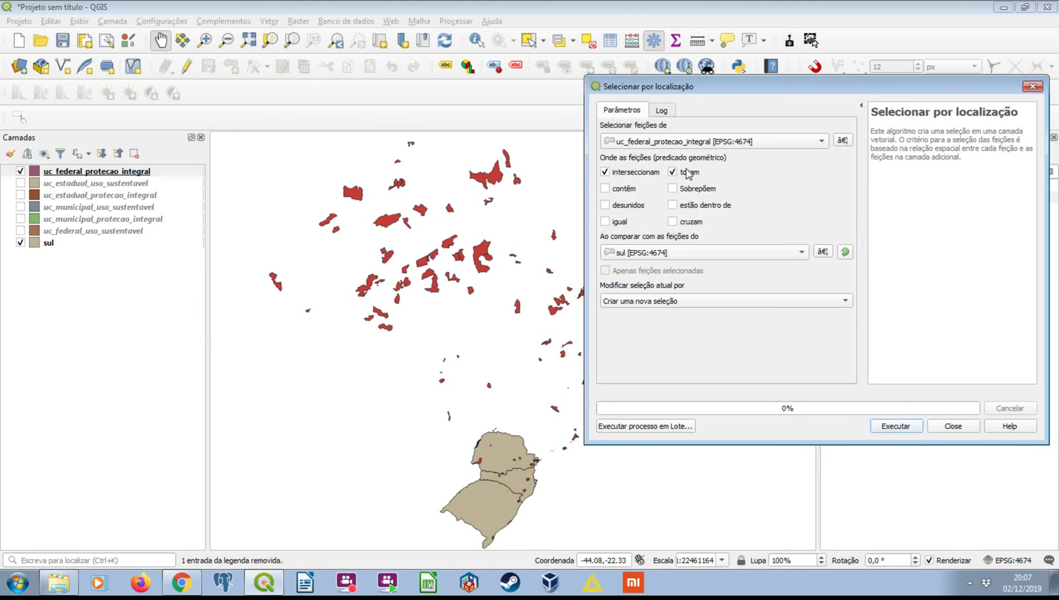
pyautogui.click(692, 189)
pyautogui.click(694, 206)
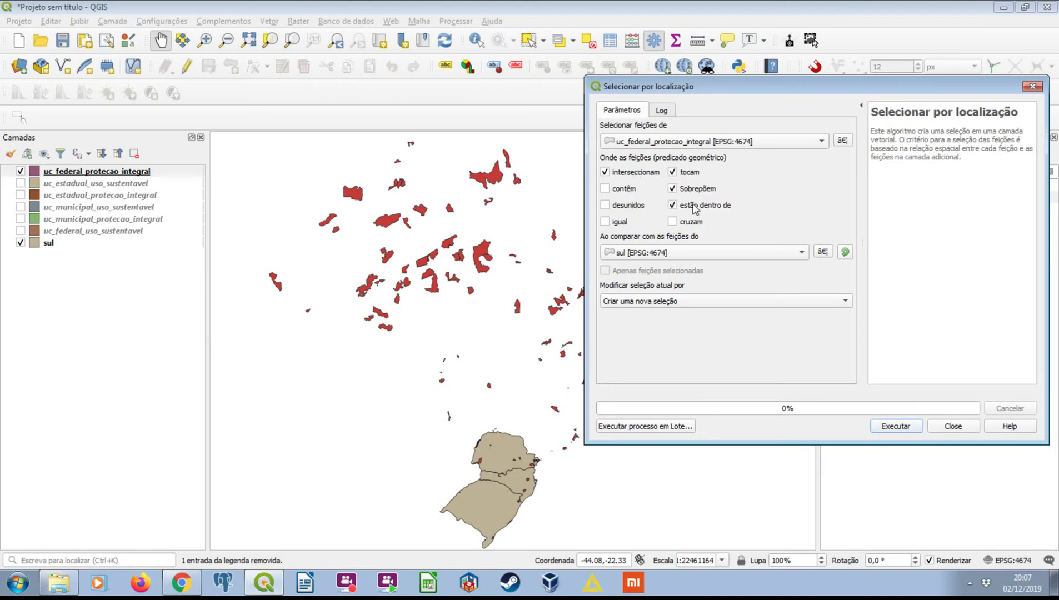
pyautogui.click(617, 190)
pyautogui.click(693, 223)
pyautogui.click(903, 428)
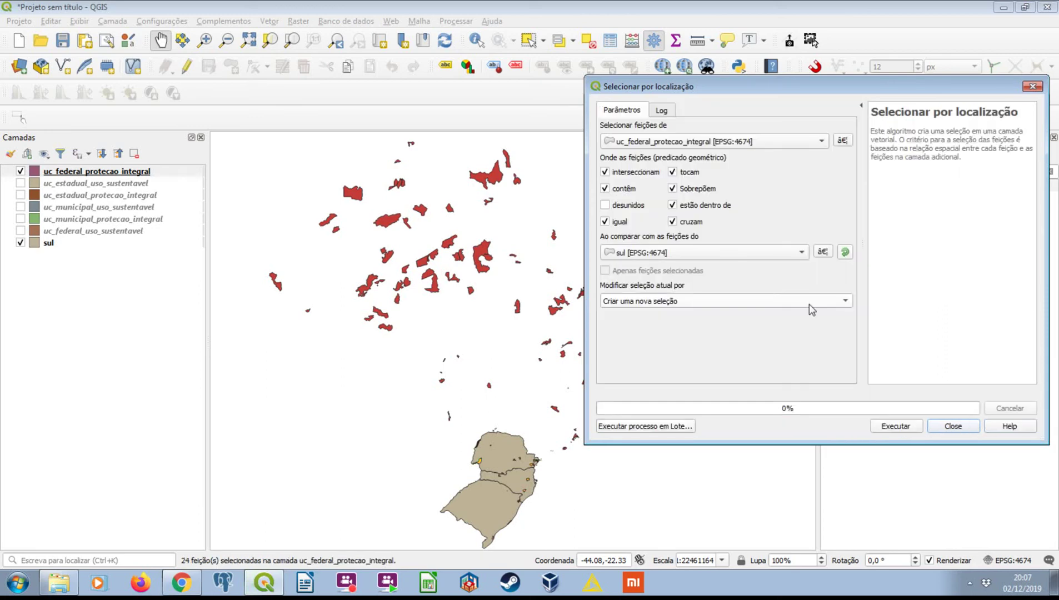
pyautogui.click(952, 425)
# Examine the selected federal conservation units along the coast and across the South region
pyautogui.scroll(1, 489, 489)
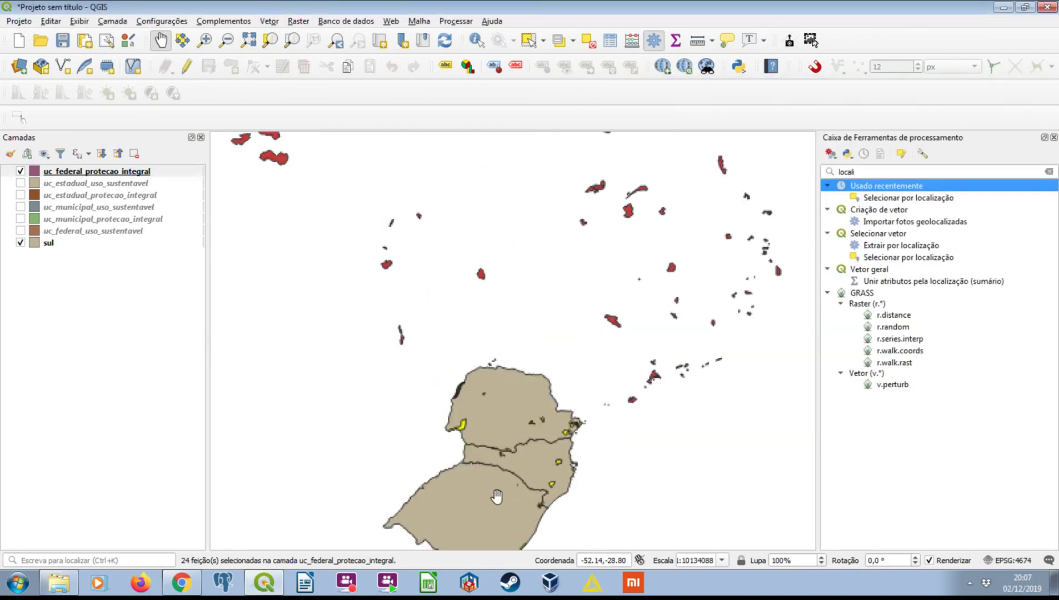
pyautogui.scroll(2, 511, 478)
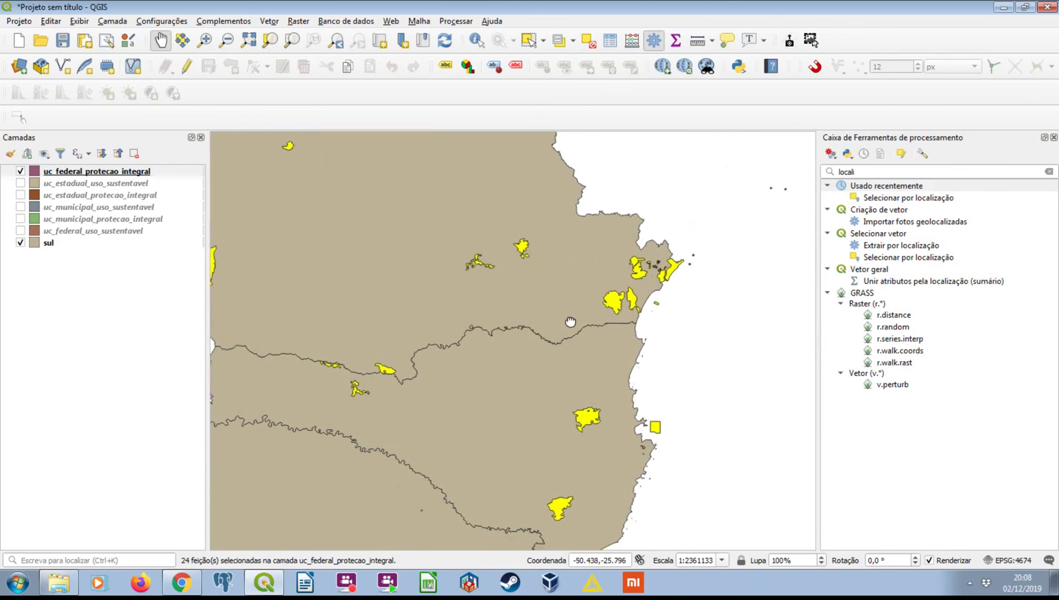
pyautogui.scroll(3, 570, 322)
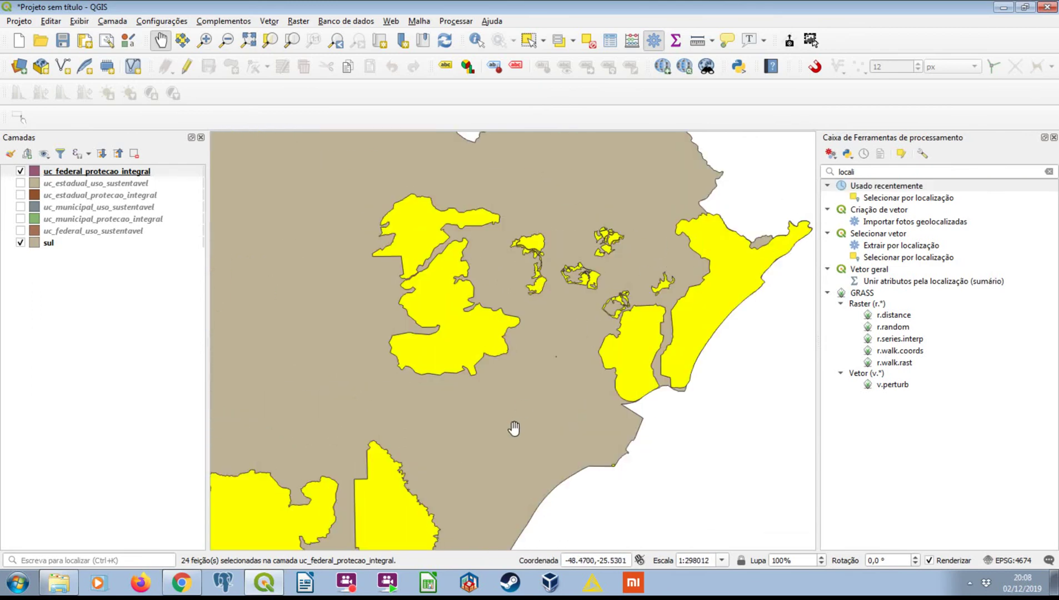
pyautogui.moveTo(514, 428); pyautogui.dragTo(685, 200)
pyautogui.scroll(-1, 629, 232)
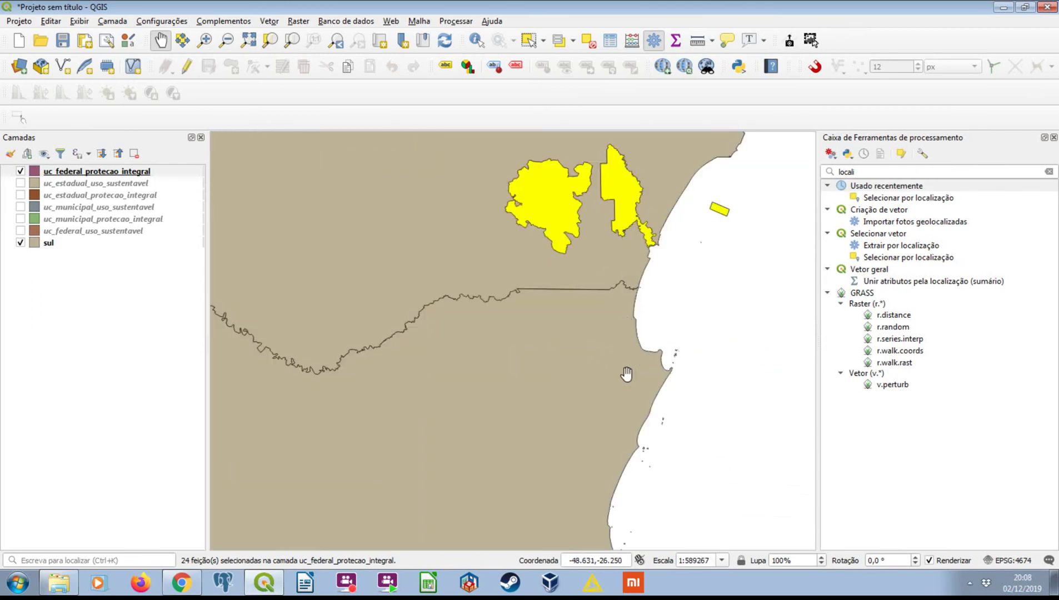
pyautogui.moveTo(628, 371); pyautogui.dragTo(668, 217)
pyautogui.scroll(-3, 674, 203)
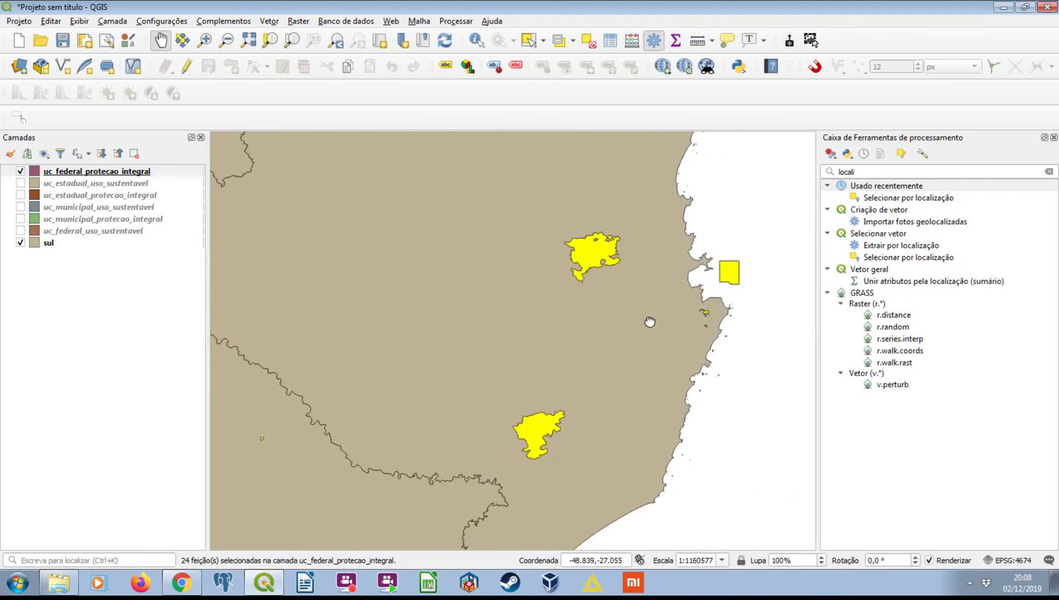
pyautogui.moveTo(556, 285); pyautogui.dragTo(641, 349)
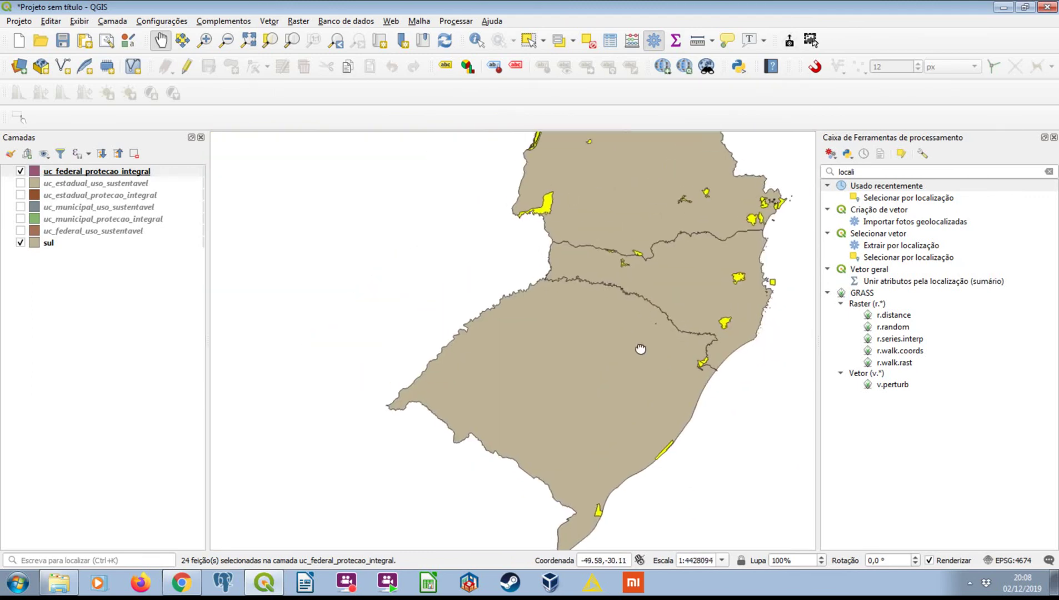
# Examine the selected federal units along the western and northern edges of sul and the unselected units beyond its boundary
pyautogui.moveTo(599, 238); pyautogui.dragTo(605, 311)
pyautogui.scroll(1, 550, 274)
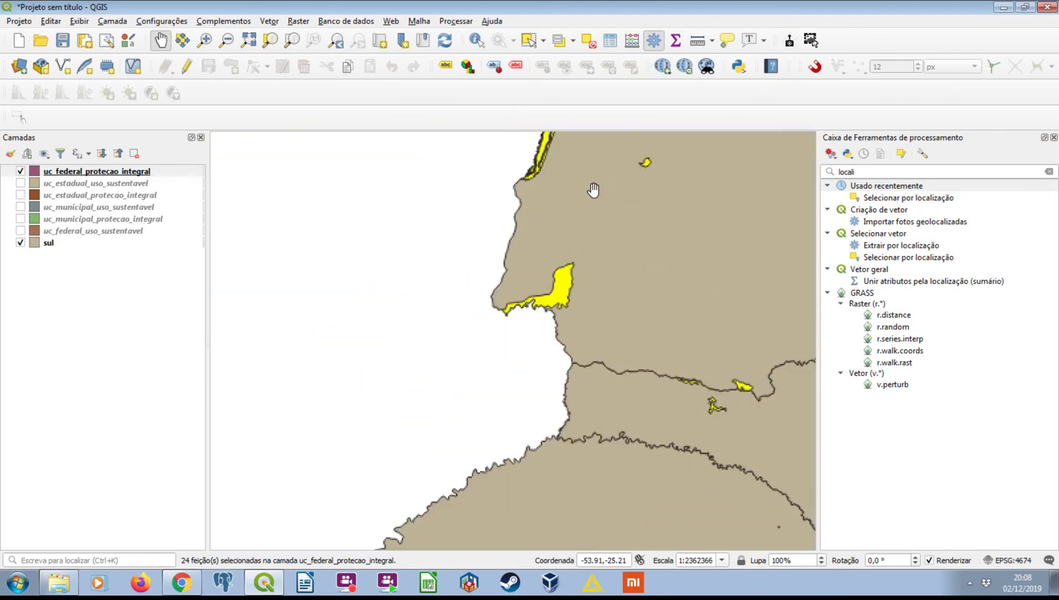
pyautogui.scroll(1, 593, 191)
pyautogui.moveTo(592, 191); pyautogui.dragTo(510, 311)
pyautogui.scroll(-2, 510, 311)
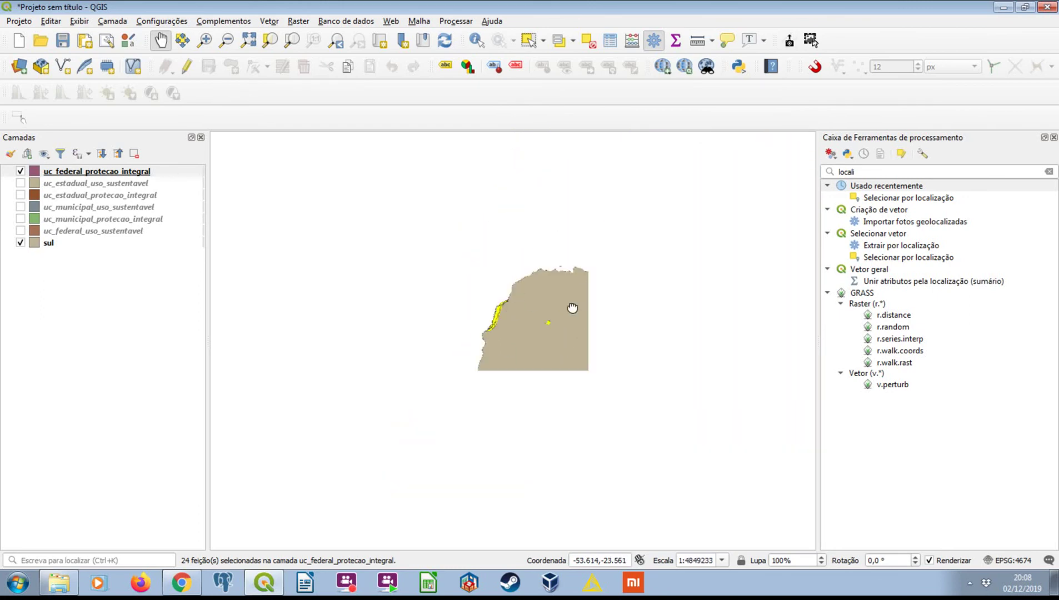
pyautogui.scroll(3, 508, 338)
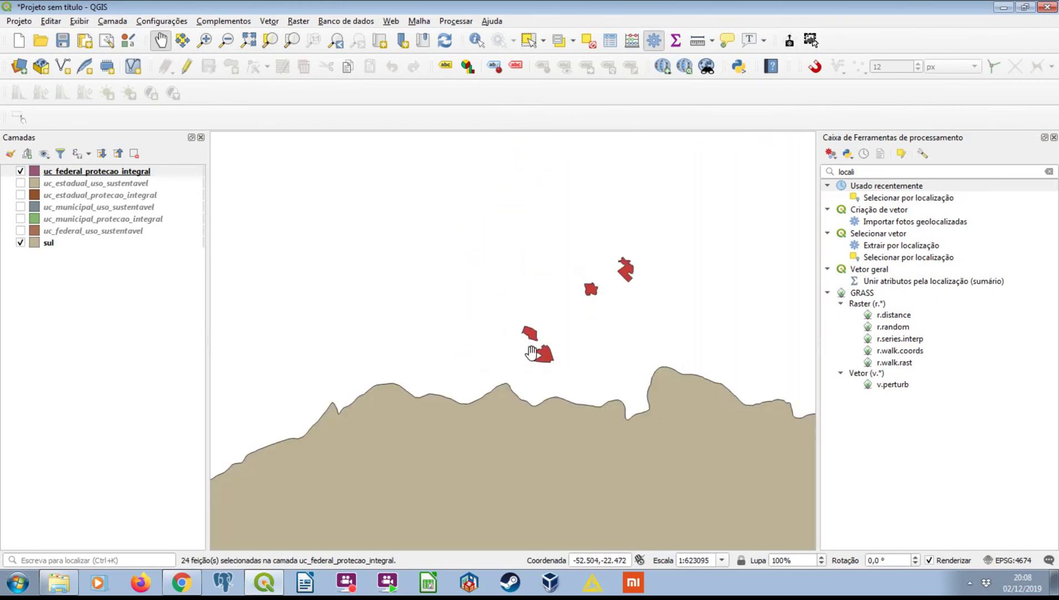
pyautogui.scroll(-2, 532, 352)
pyautogui.moveTo(714, 340); pyautogui.dragTo(583, 364)
pyautogui.moveTo(586, 236); pyautogui.dragTo(655, 295)
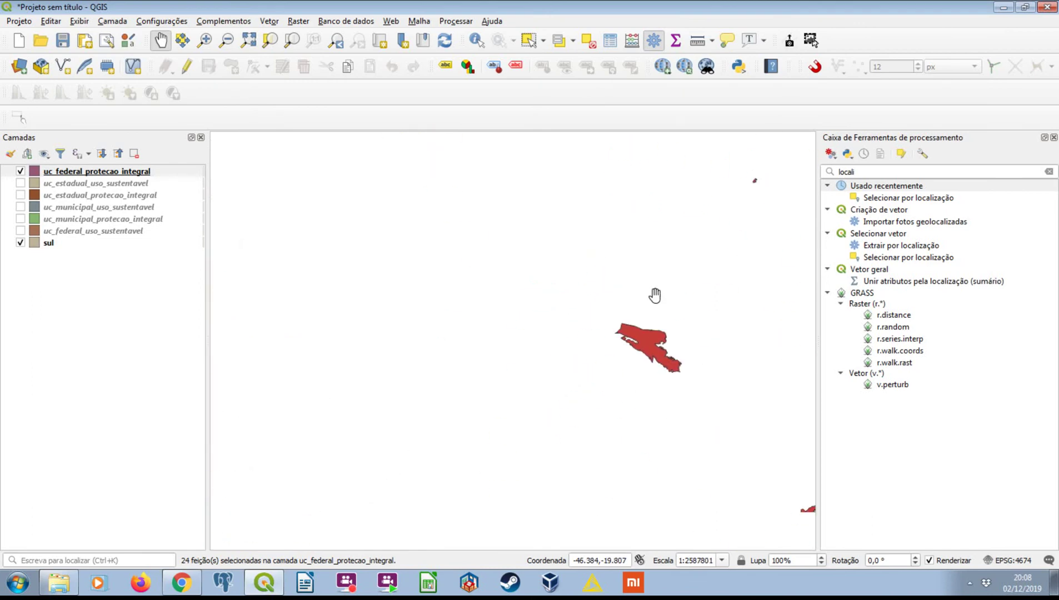
pyautogui.scroll(-1, 655, 295)
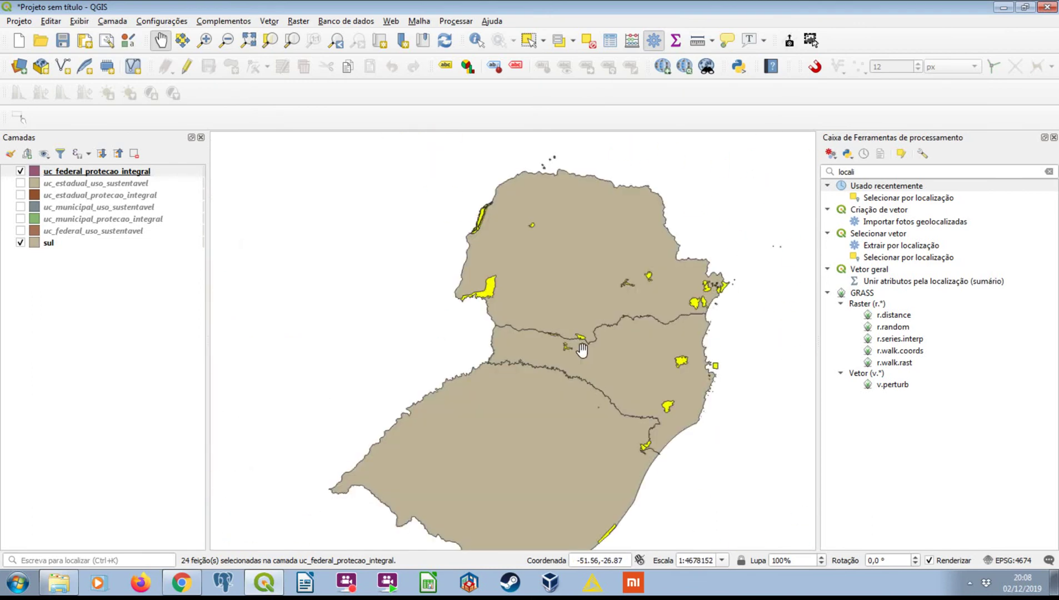
pyautogui.moveTo(564, 405); pyautogui.dragTo(582, 366)
# Open the attribute table of uc_federal_protecao_integral, bring the selected records to the top, review them and close the table
pyautogui.rightClick(87, 176)
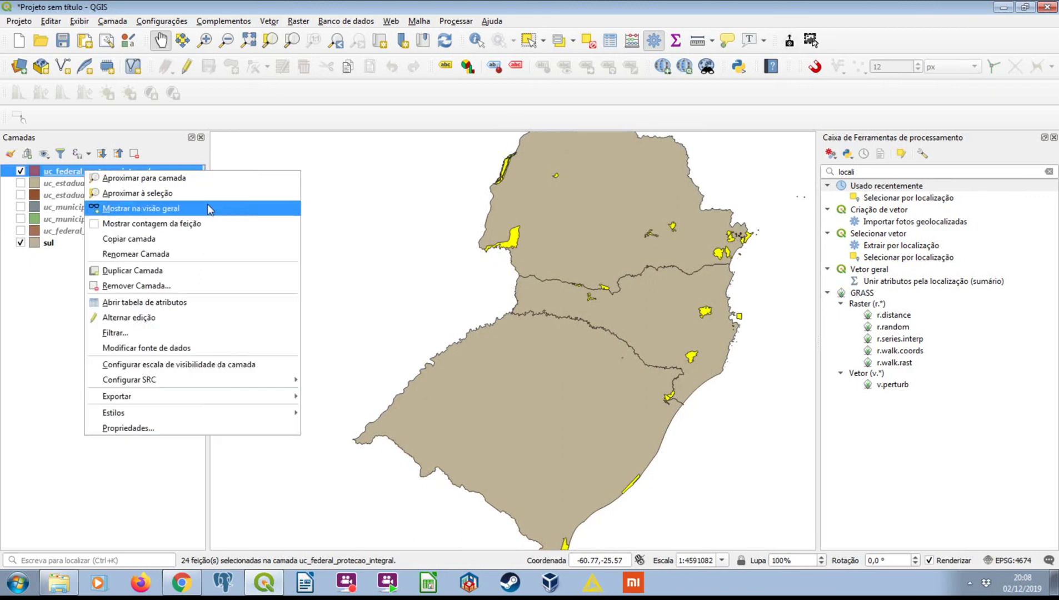
pyautogui.click(188, 302)
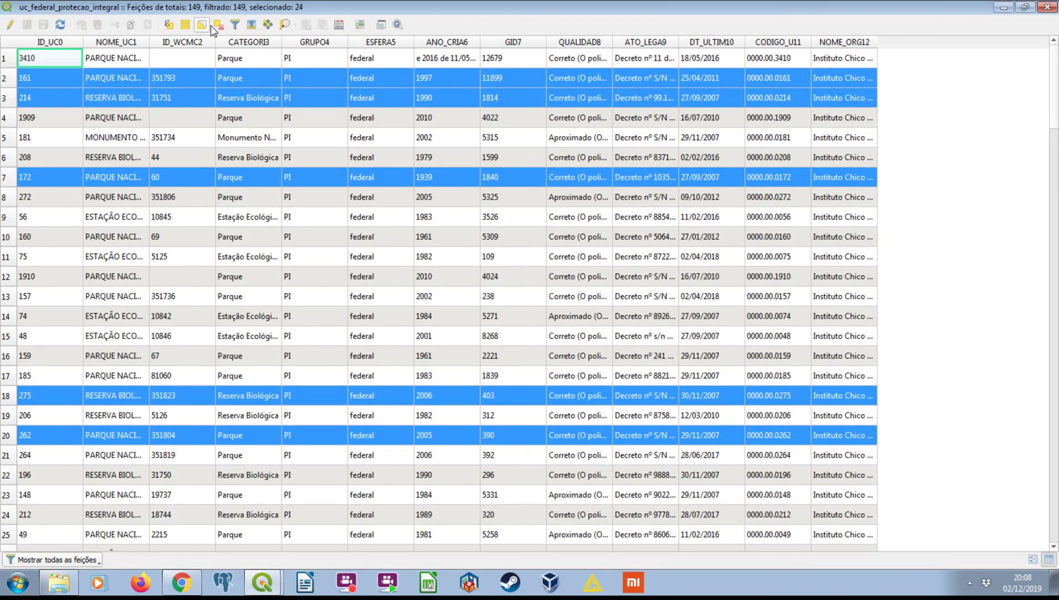
pyautogui.hotkey('ctrl', 't')
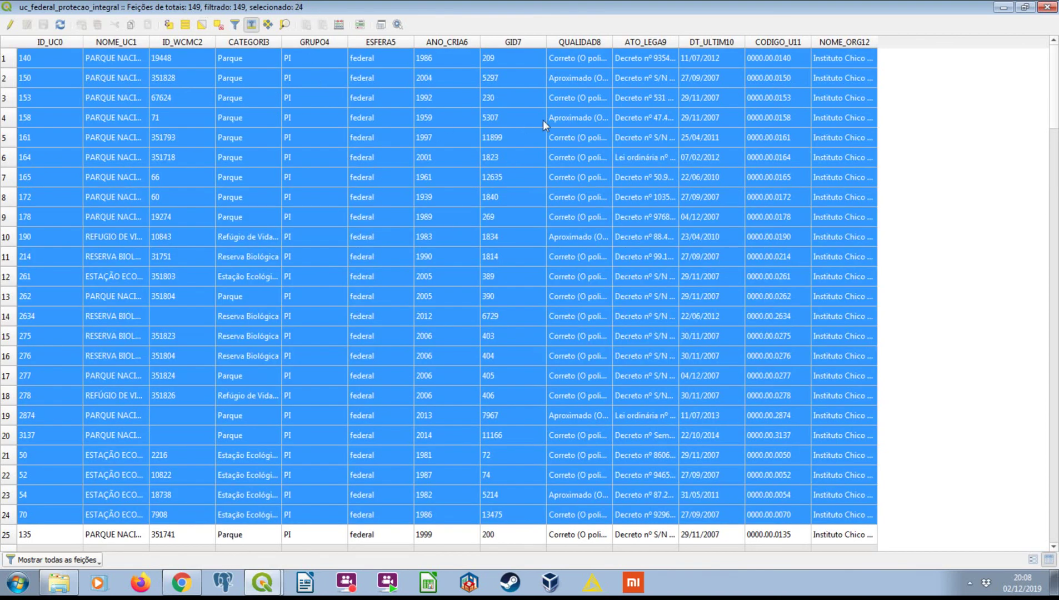
pyautogui.scroll(-5, 560, 124)
pyautogui.scroll(4, 567, 168)
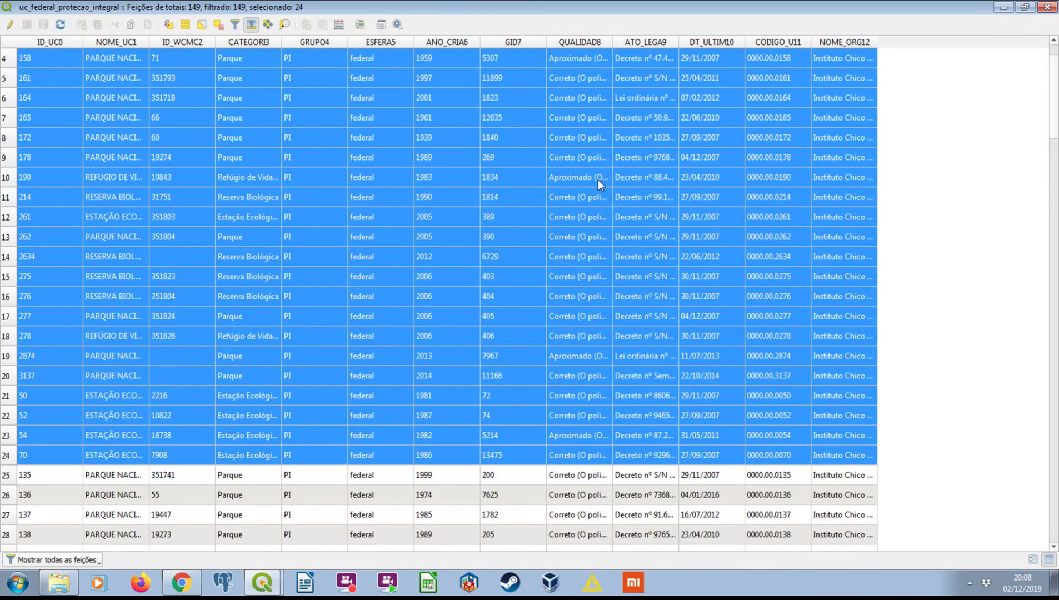
pyautogui.press('Escape')
pyautogui.click(592, 199)
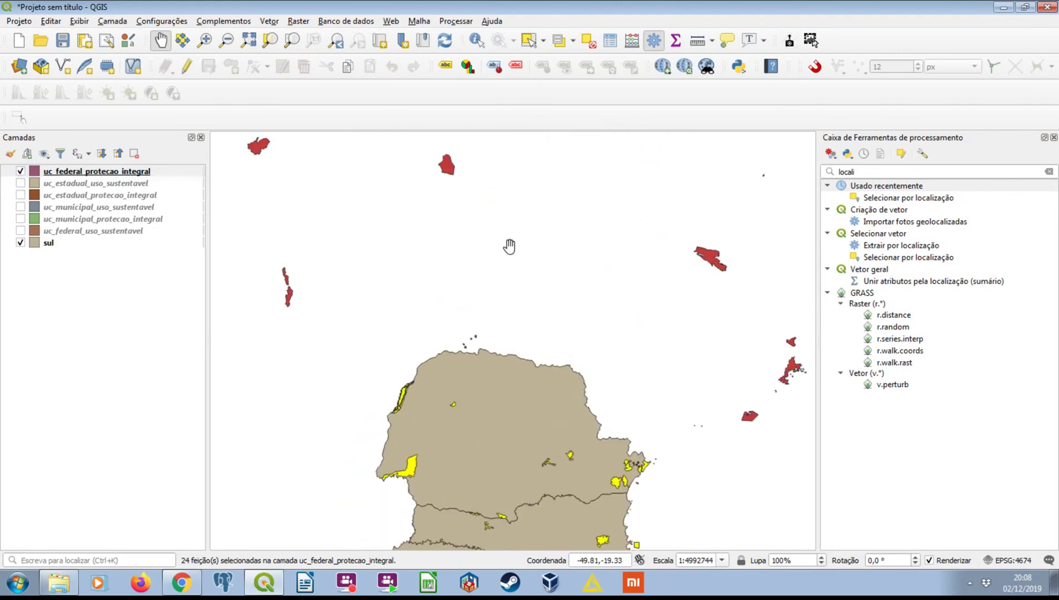
pyautogui.scroll(-2, 599, 281)
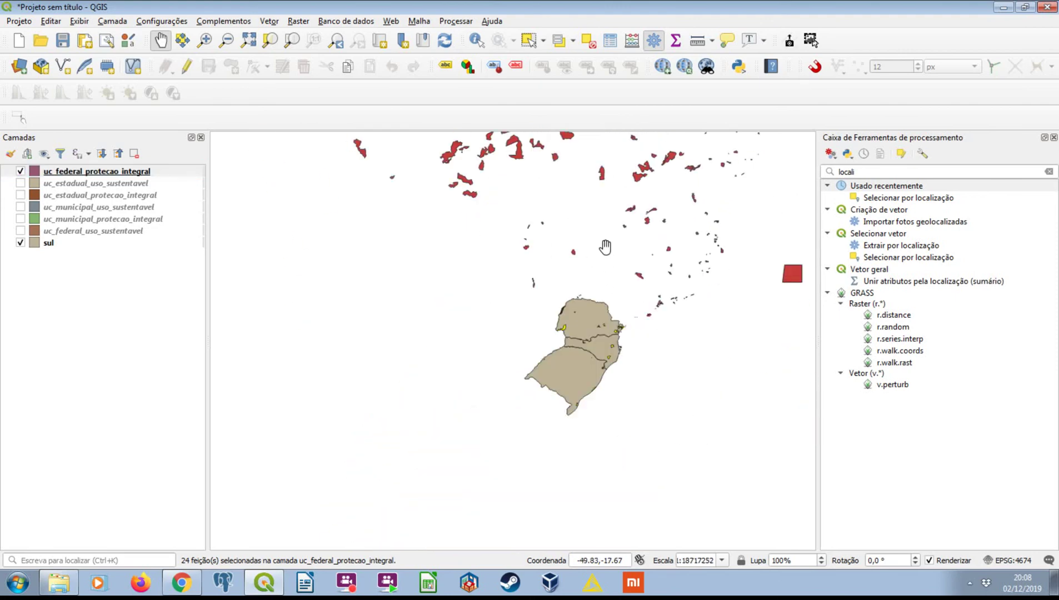
pyautogui.scroll(1, 592, 314)
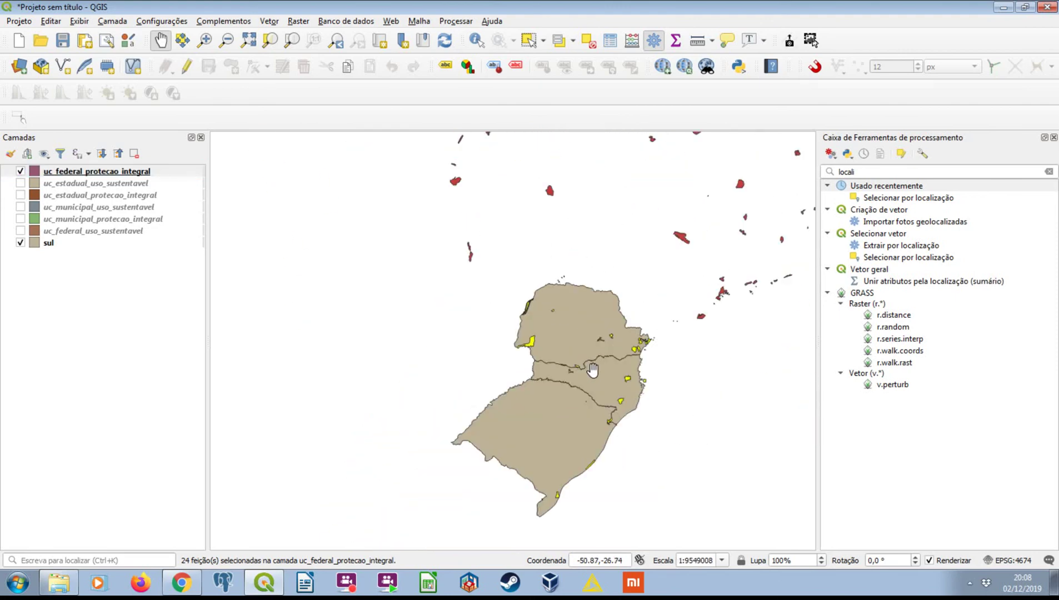
pyautogui.rightClick(120, 172)
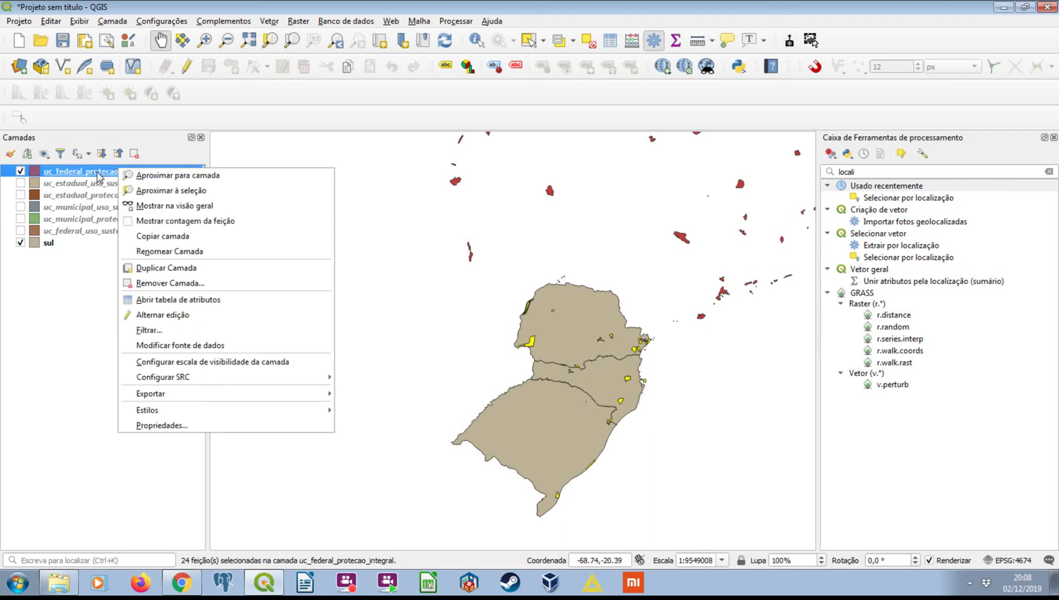
pyautogui.moveTo(221, 396)
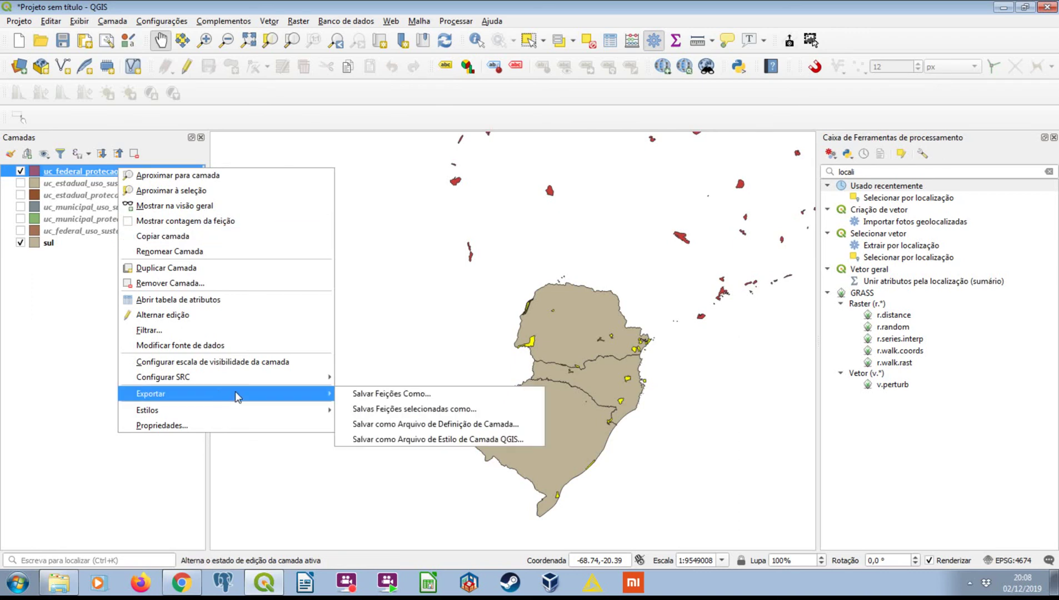
pyautogui.click(356, 394)
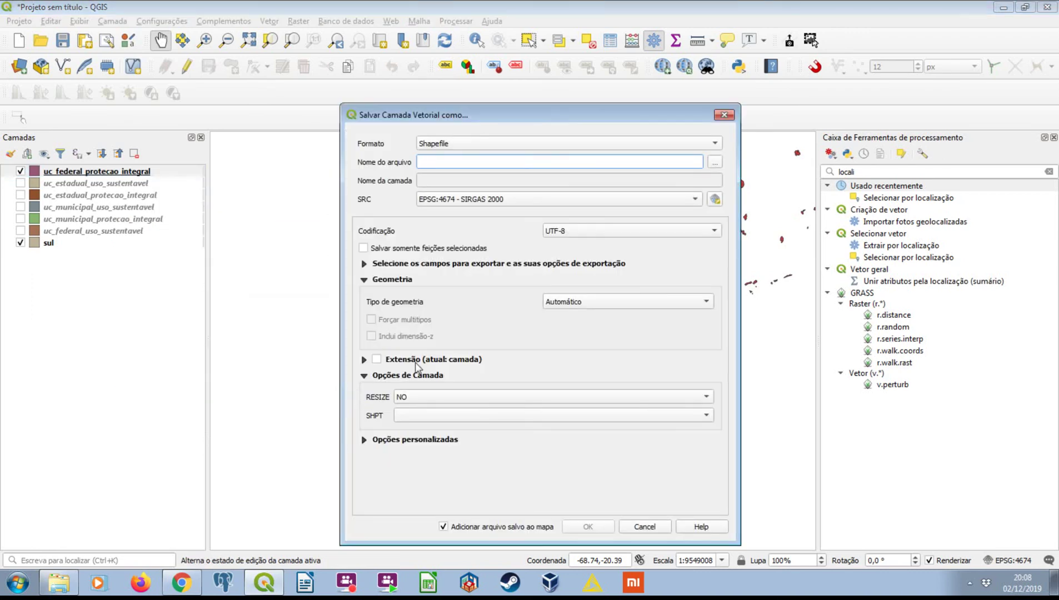
pyautogui.click(416, 251)
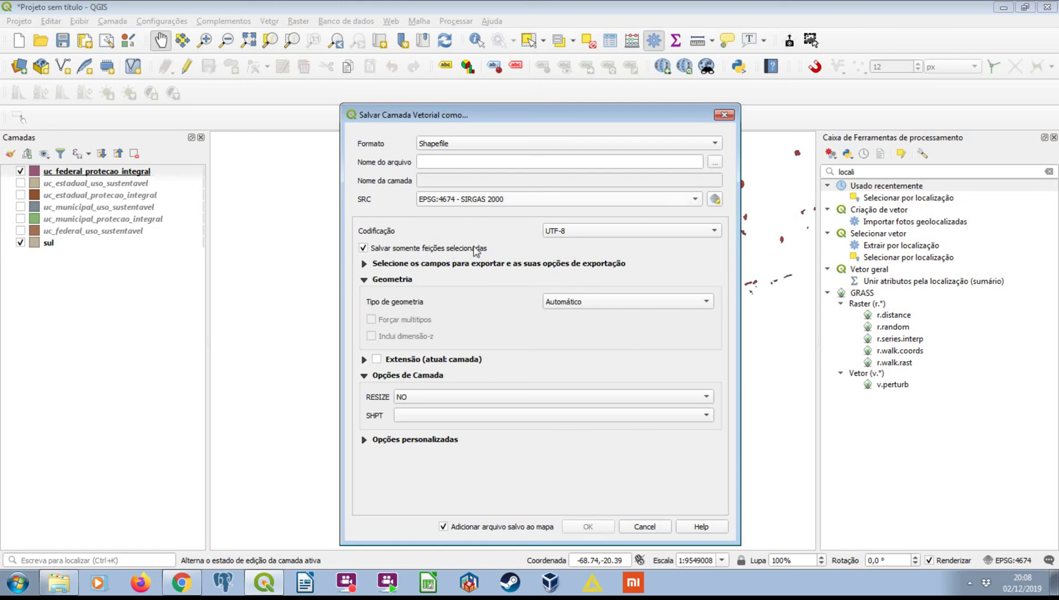
pyautogui.click(724, 115)
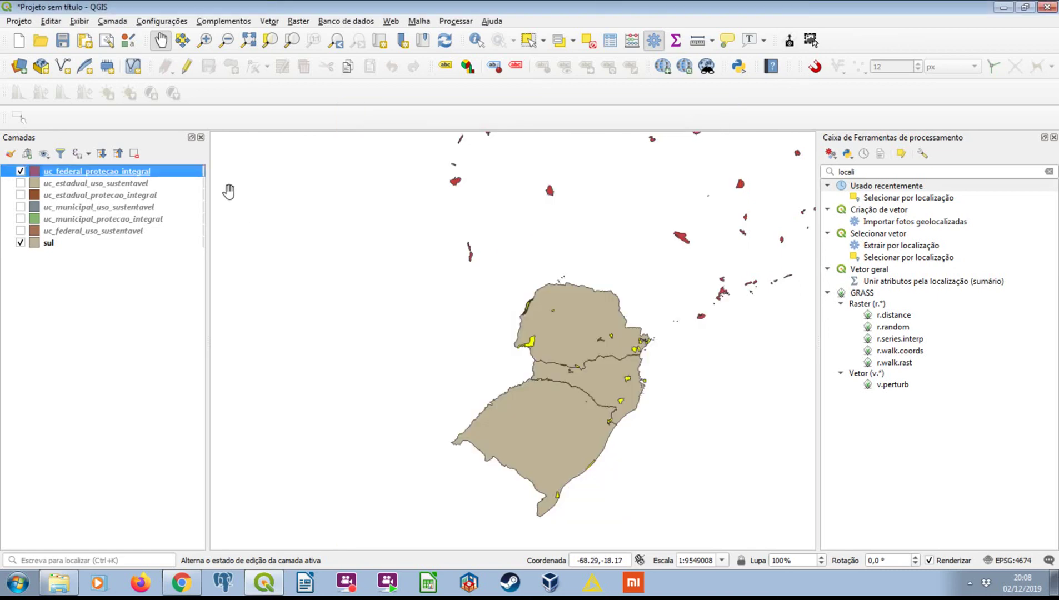
# Invert the selection in the uc_federal_protecao_integral attribute table, delete the features outside the South region and save the edits
pyautogui.rightClick(161, 171)
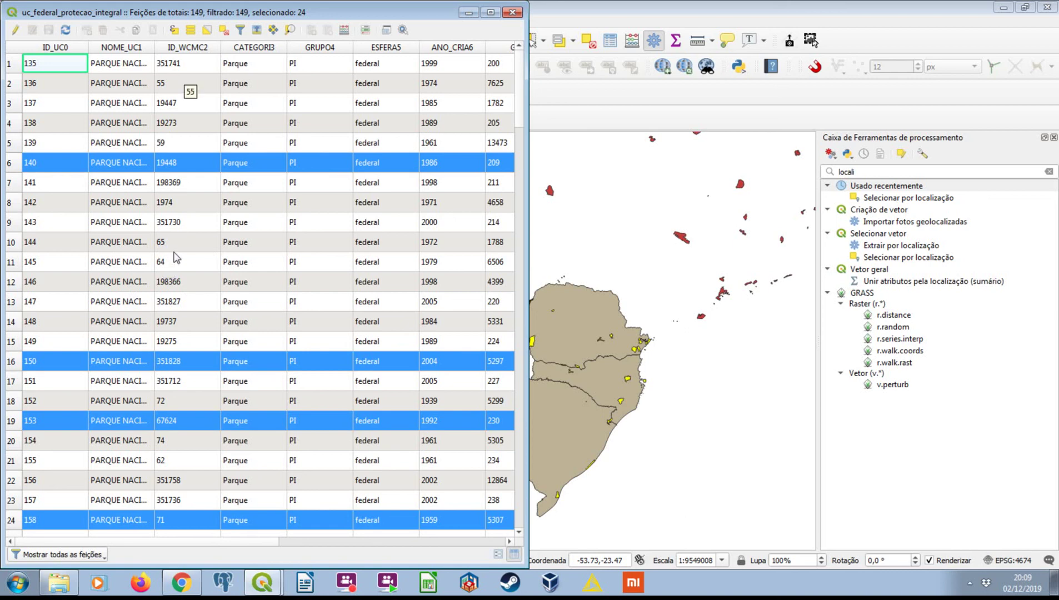
pyautogui.click(207, 31)
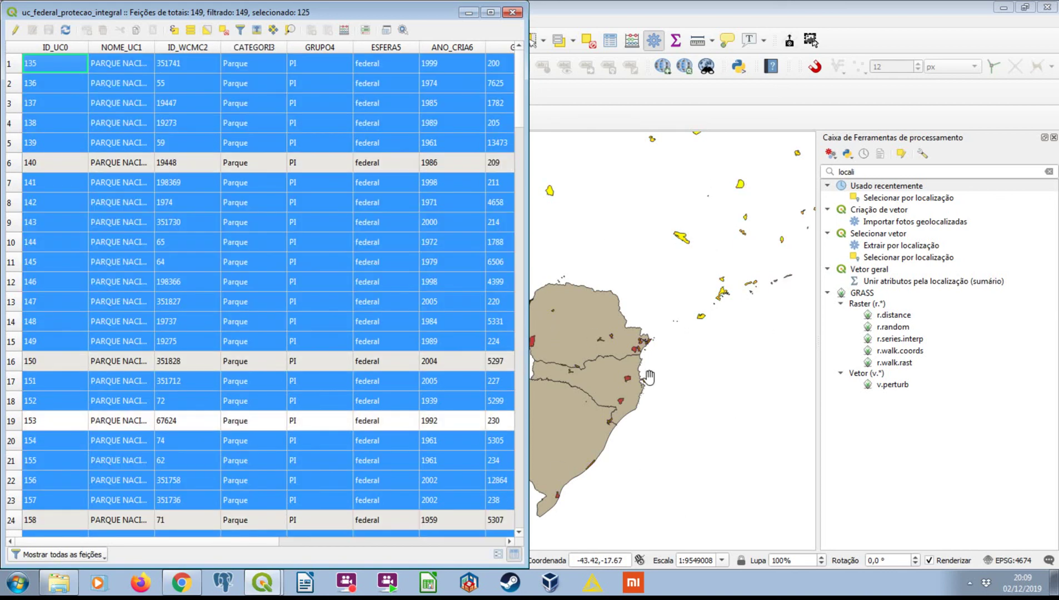
pyautogui.click(16, 31)
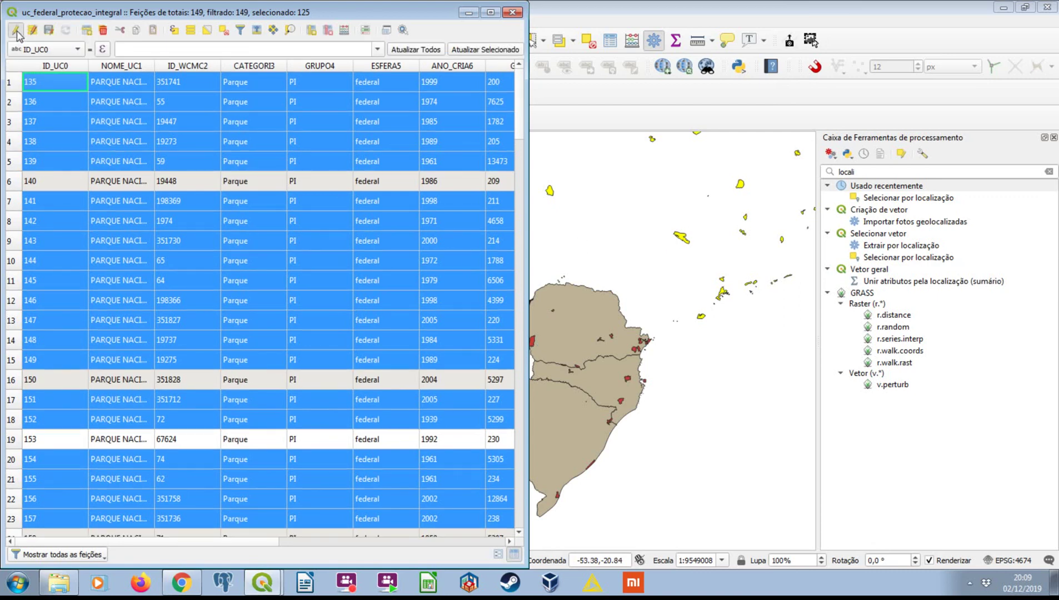
pyautogui.click(103, 31)
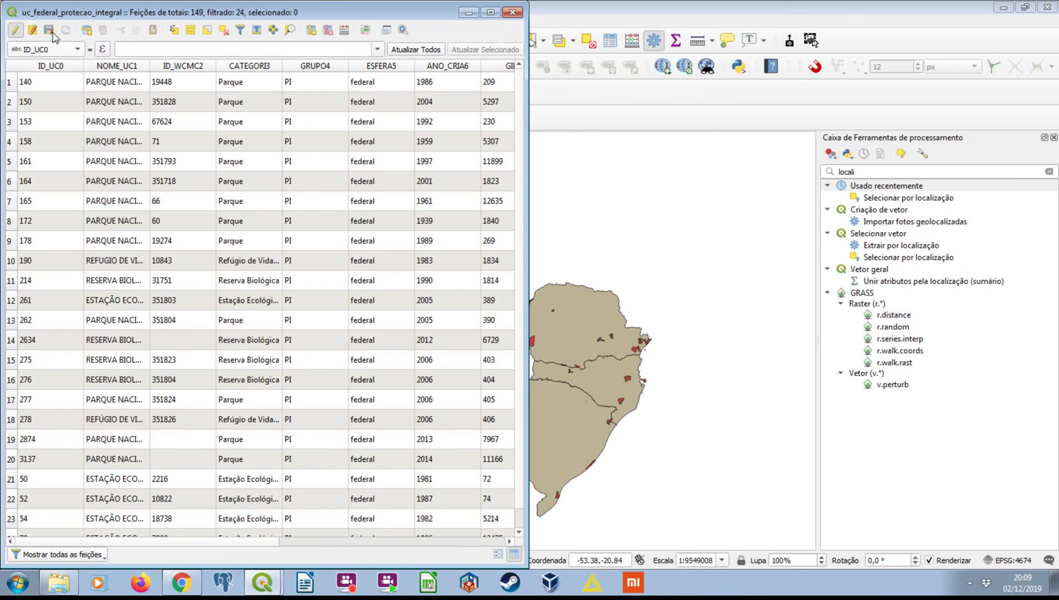
pyautogui.click(49, 31)
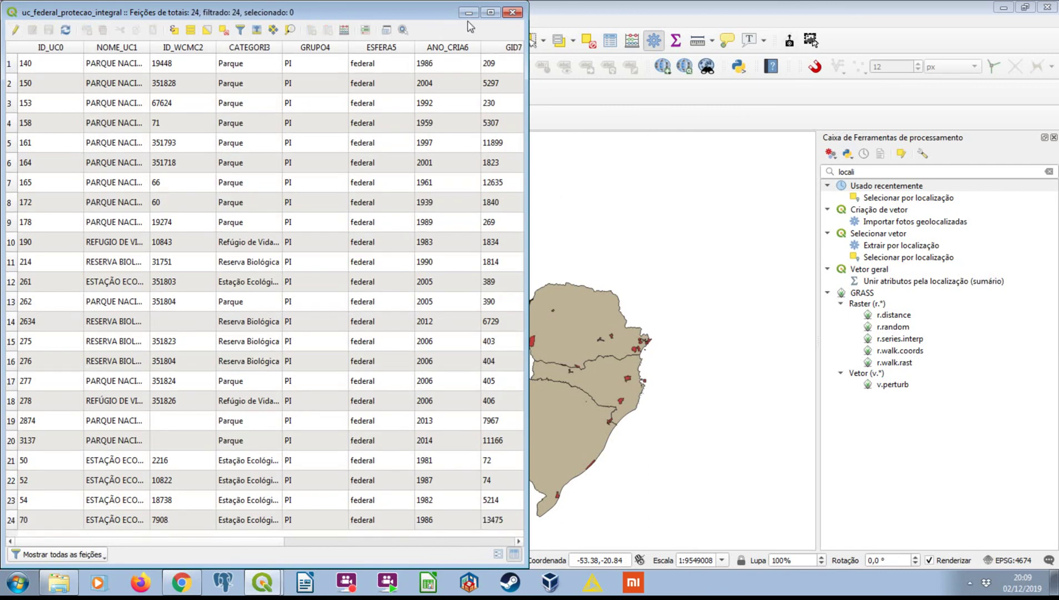
pyautogui.click(512, 12)
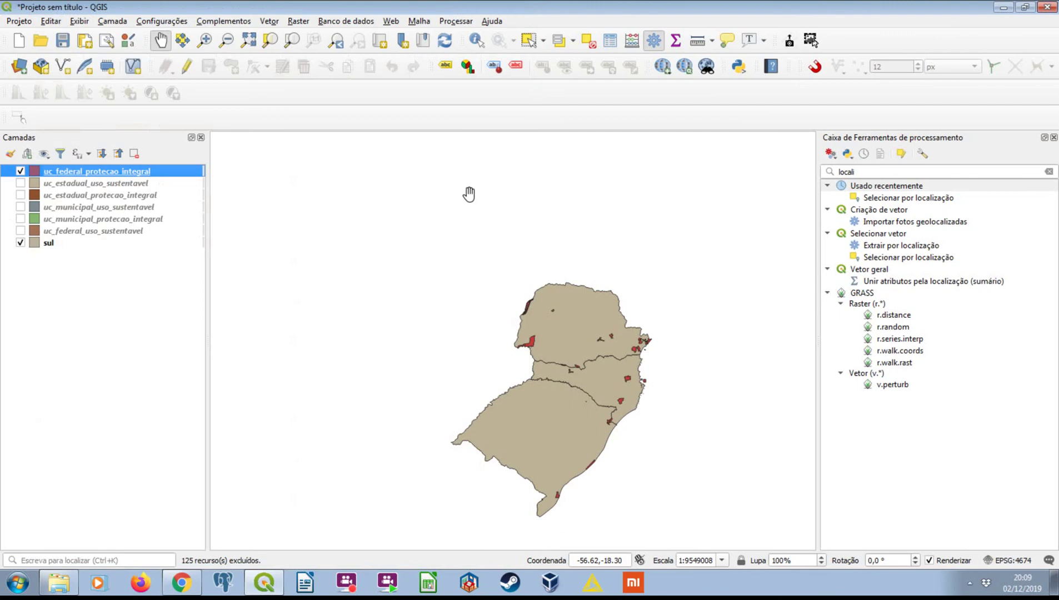
# Zoom to the uc_federal_protecao_integral layer and examine the remaining units across the South region
pyautogui.rightClick(95, 178)
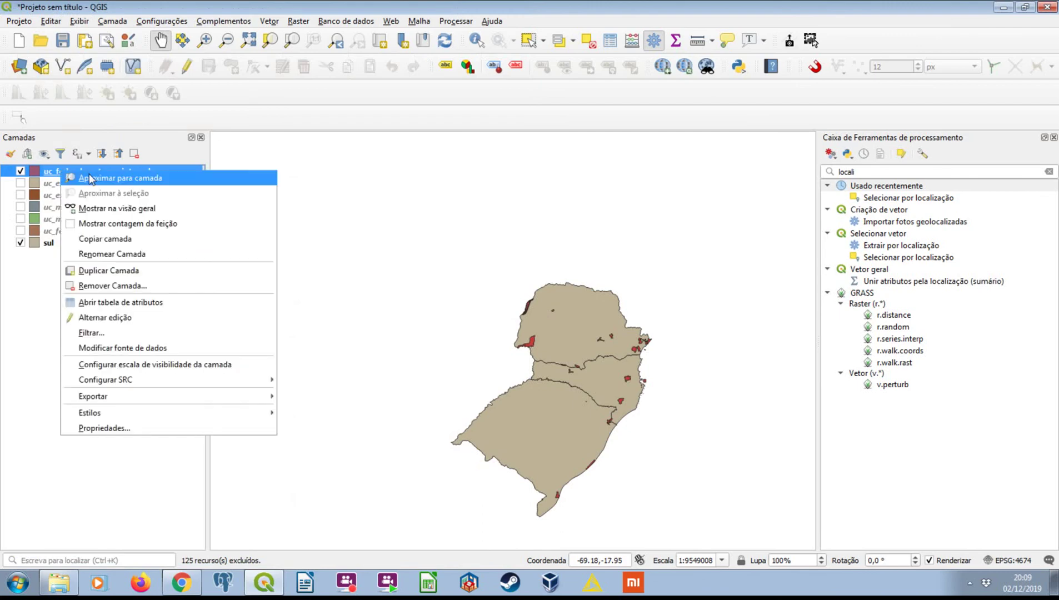
pyautogui.click(139, 179)
pyautogui.moveTo(492, 296); pyautogui.dragTo(543, 362)
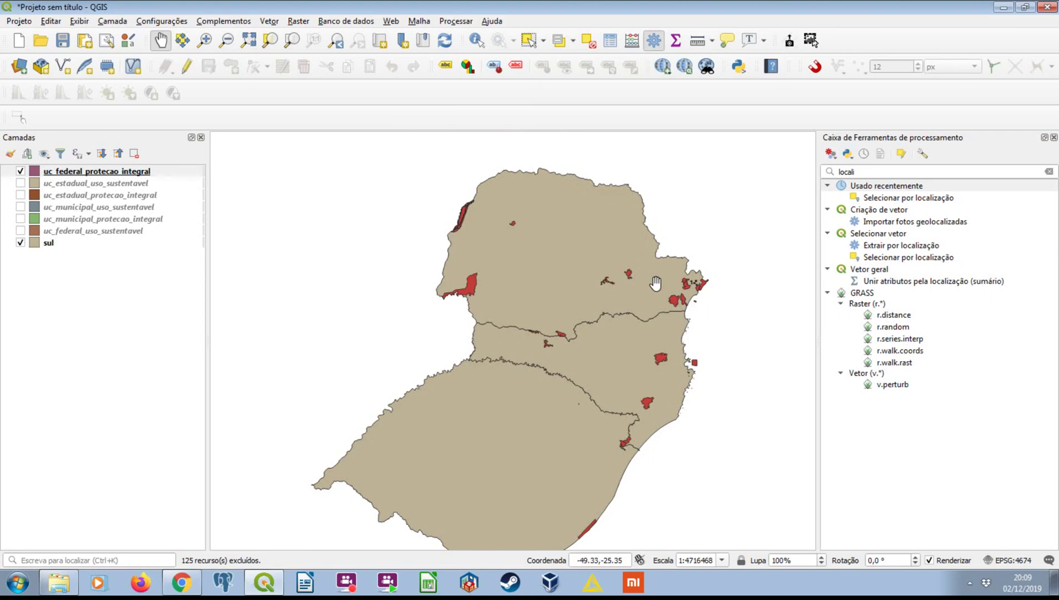
pyautogui.scroll(4, 467, 211)
pyautogui.scroll(-1, 492, 248)
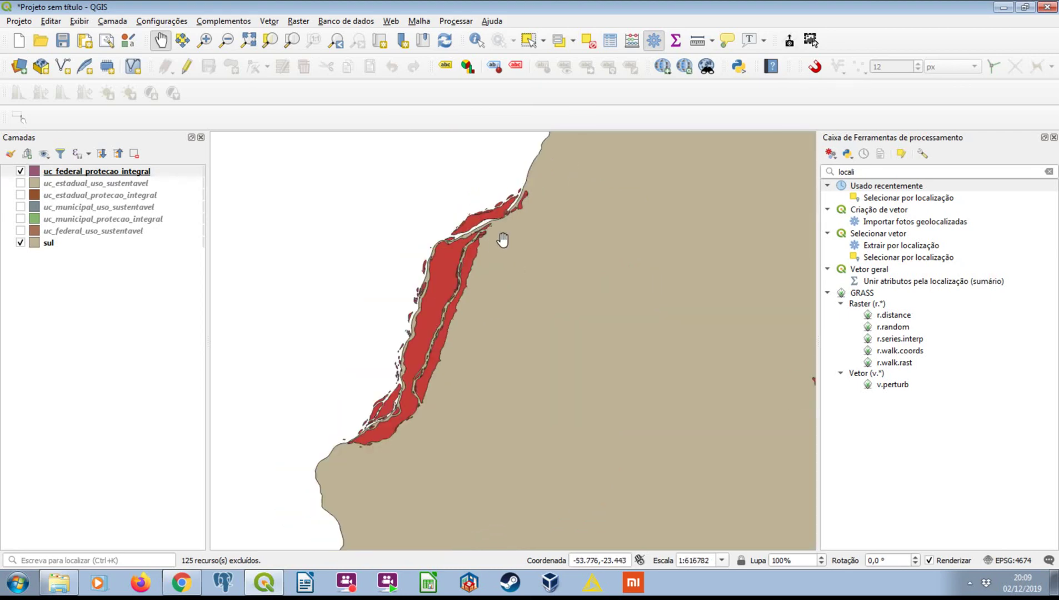
pyautogui.scroll(-4, 494, 234)
pyautogui.scroll(1, 543, 261)
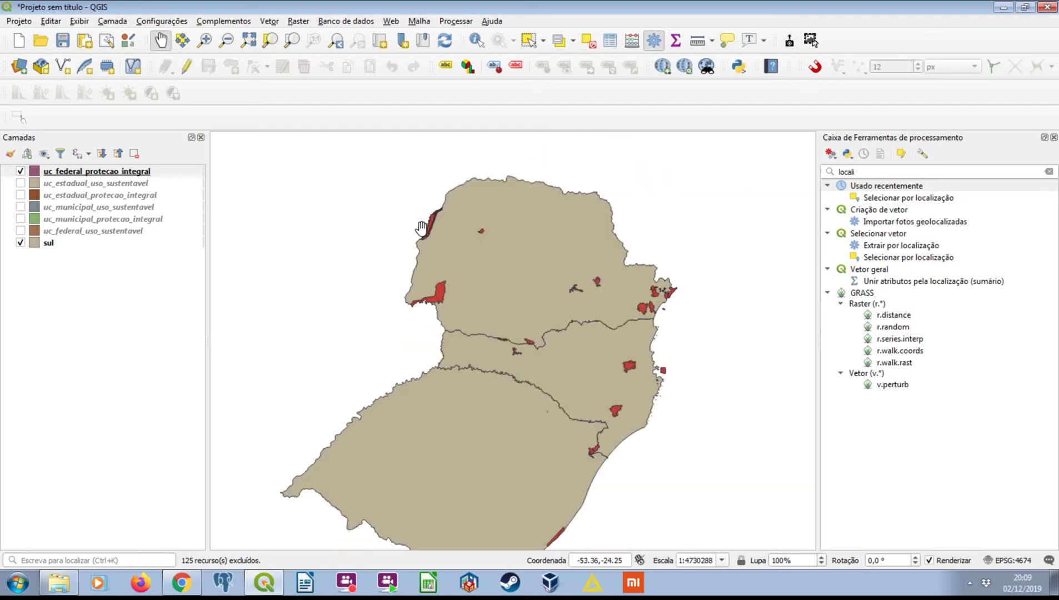
# Compare the conservation unit on the northwestern border with the sul boundary by toggling the visibility of uc_federal_protecao_integral
pyautogui.scroll(3, 537, 213)
pyautogui.moveTo(538, 213); pyautogui.dragTo(498, 204)
pyautogui.scroll(2, 514, 206)
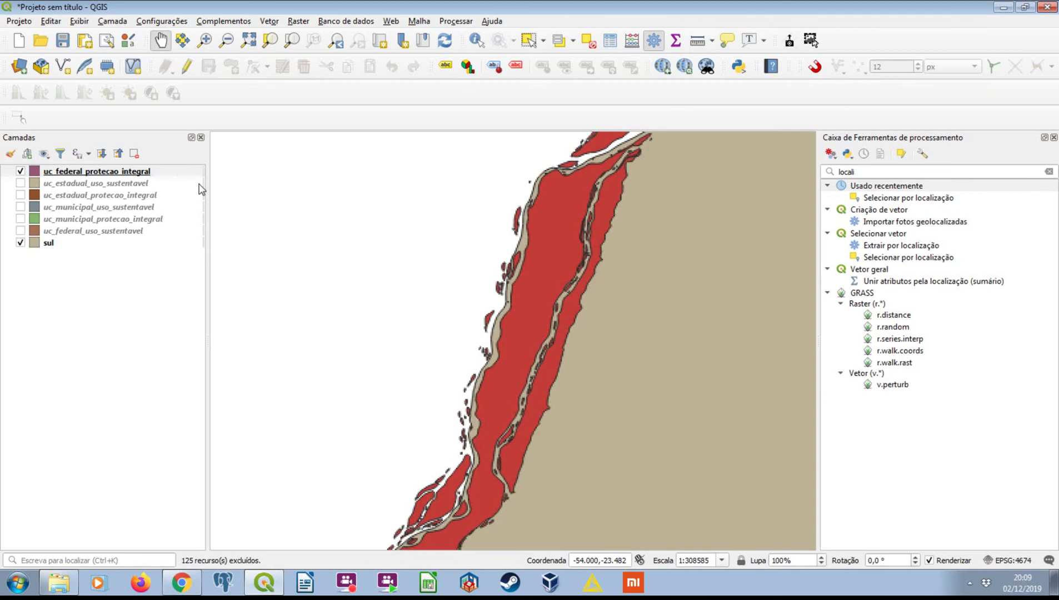
pyautogui.click(21, 171)
pyautogui.click(20, 171)
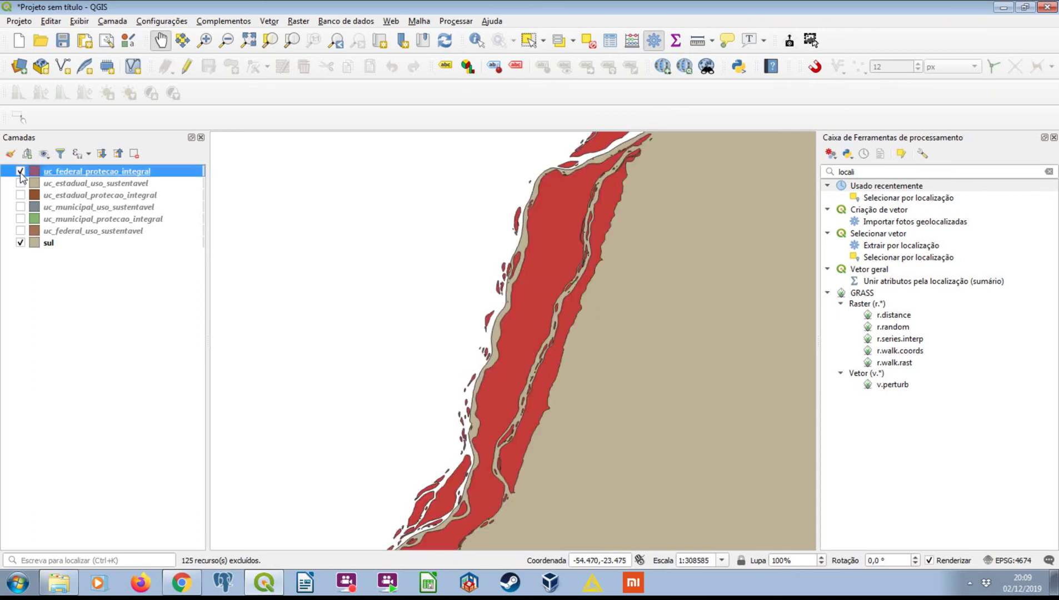
pyautogui.click(20, 171)
pyautogui.click(20, 172)
pyautogui.scroll(-1, 364, 211)
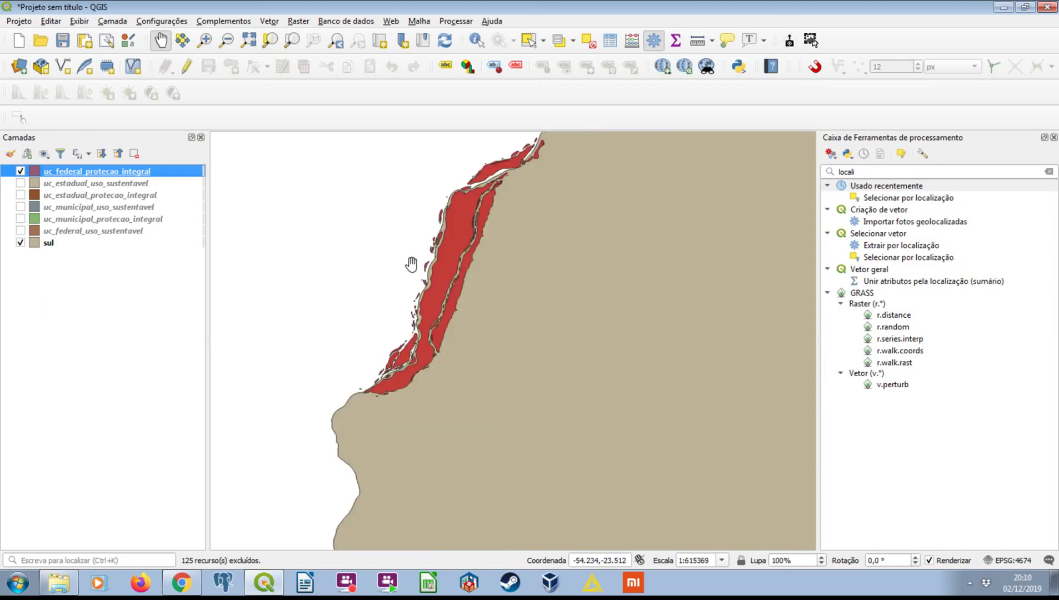
pyautogui.scroll(-4, 617, 311)
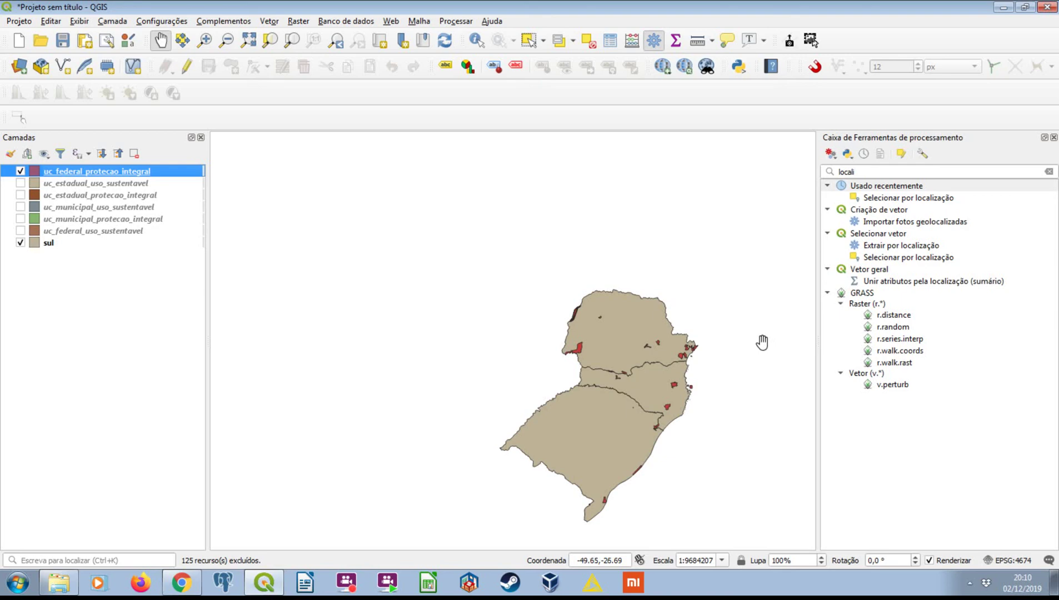
pyautogui.press('Down')
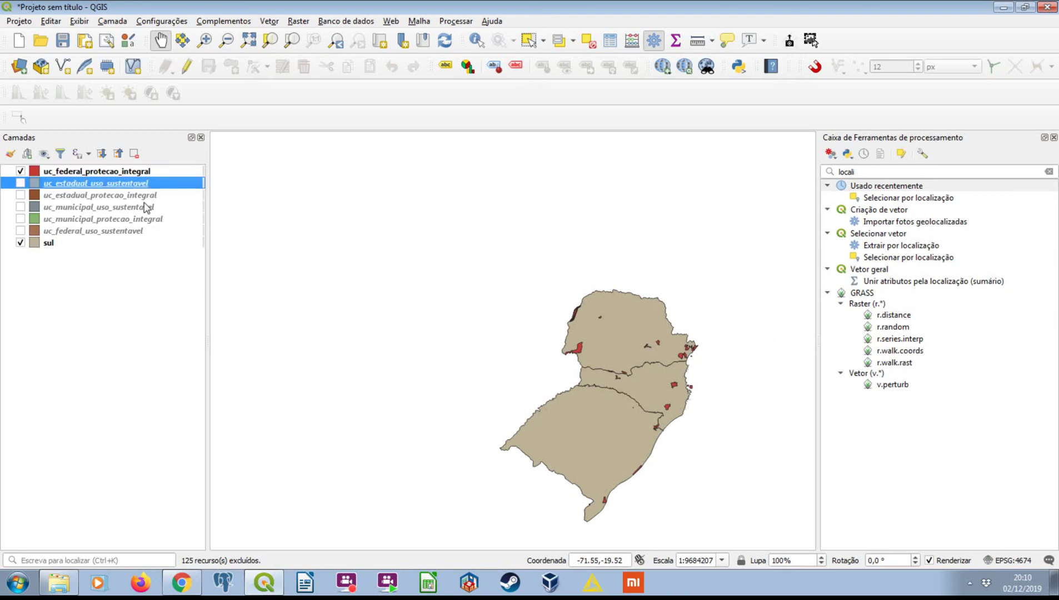
pyautogui.click(144, 209)
pyautogui.click(135, 219)
pyautogui.click(125, 231)
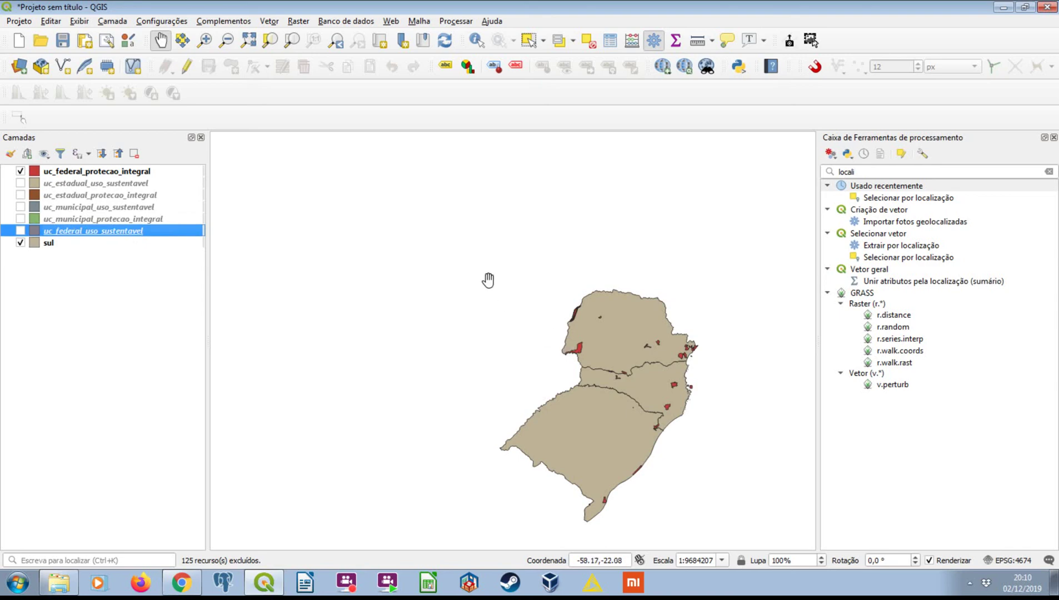
# Select the uc_federal_protecao_integral layer again and fit the map view to its extent
pyautogui.click(133, 174)
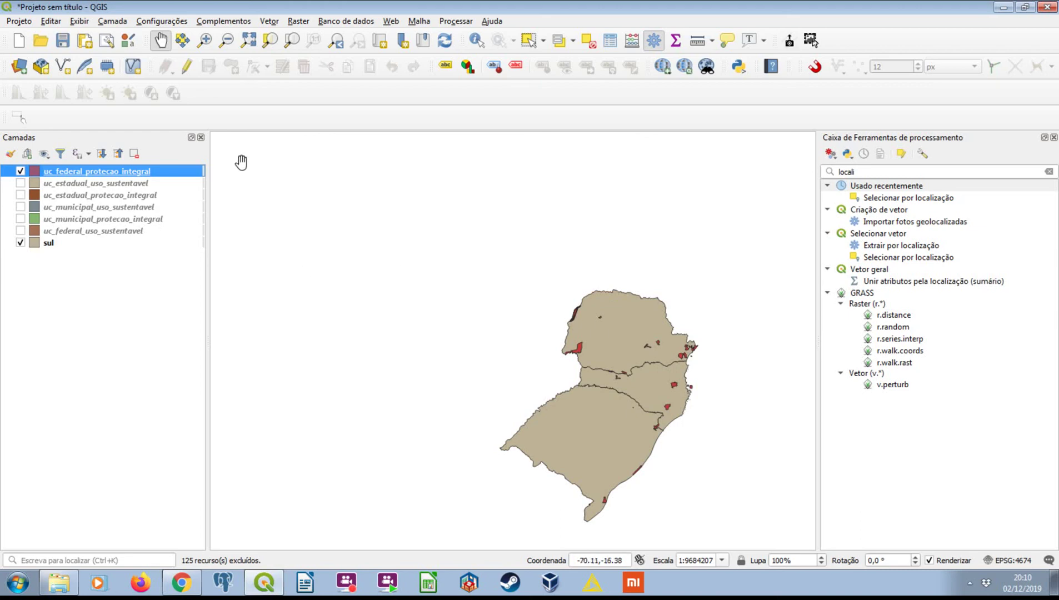
pyautogui.rightClick(134, 171)
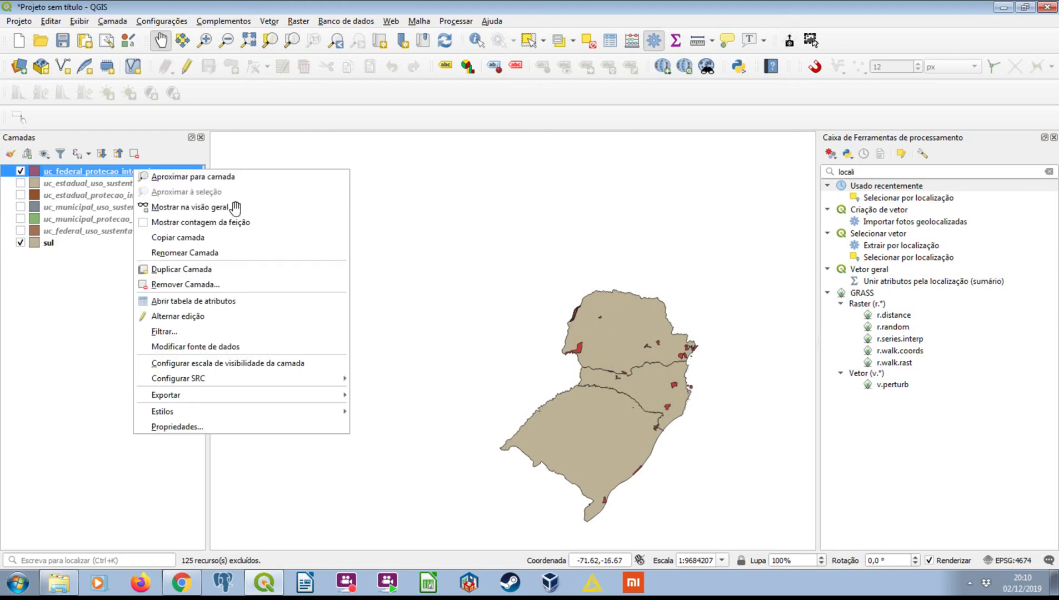
pyautogui.click(166, 176)
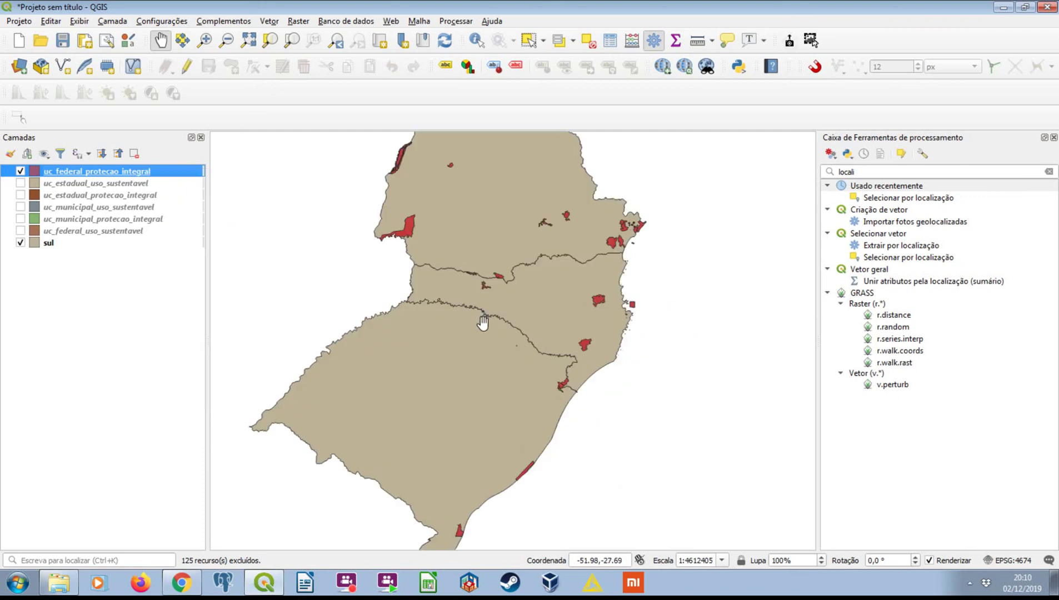